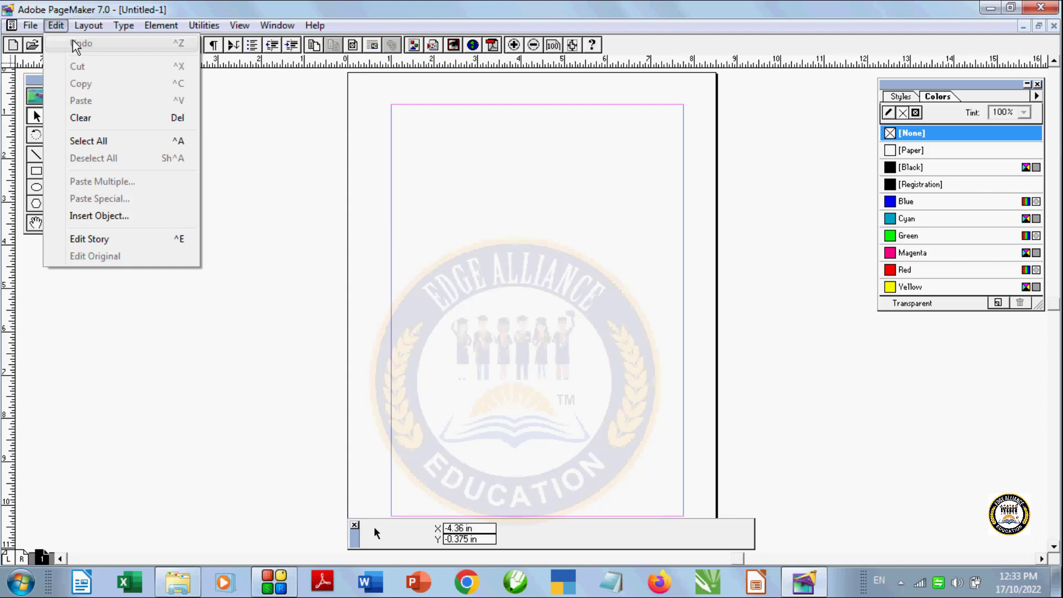
Draw an ellipse about 2.2 by 2.03 in near the page's upper-left margin and another about 1.84 by 2.23 in at mid-page below it.
click(100, 129)
click(56, 116)
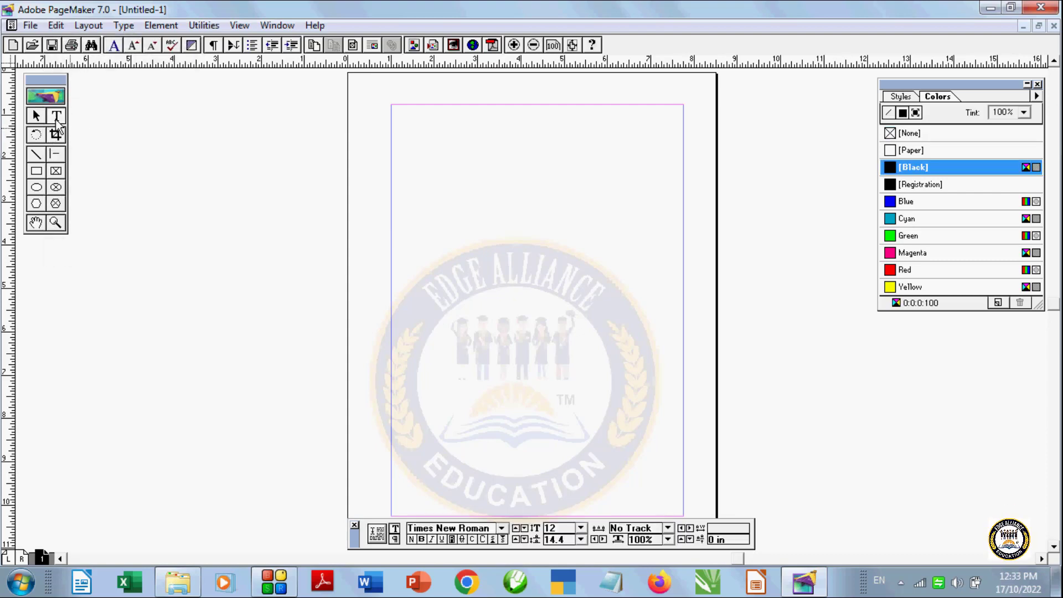
click(36, 188)
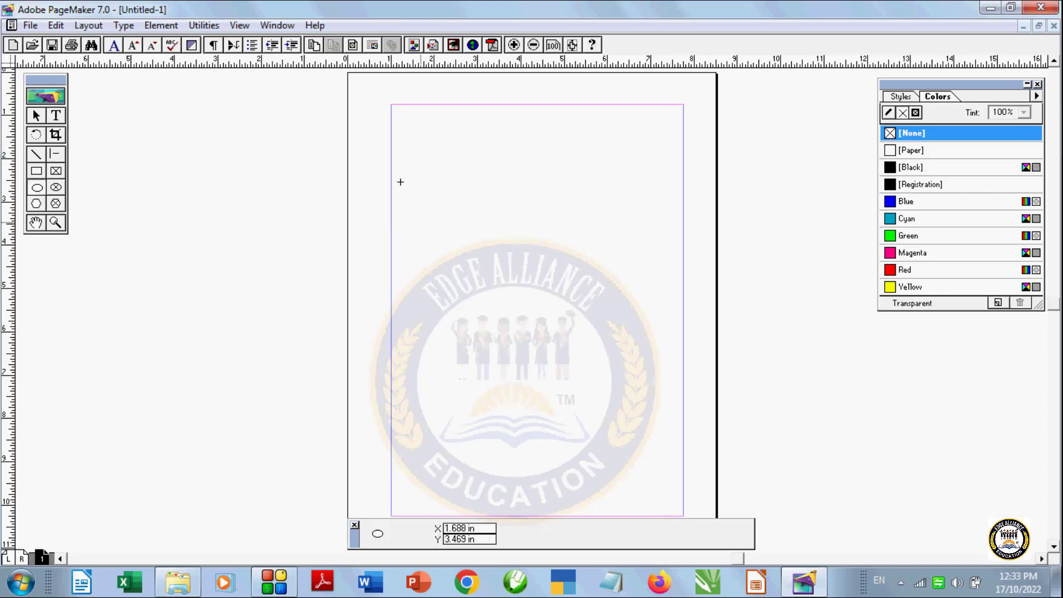
drag(400, 176, 495, 263)
drag(492, 326, 572, 421)
Fill the lower ellipse with Magenta and the upper ellipse with Cyan.
drag(908, 235, 472, 229)
click(949, 253)
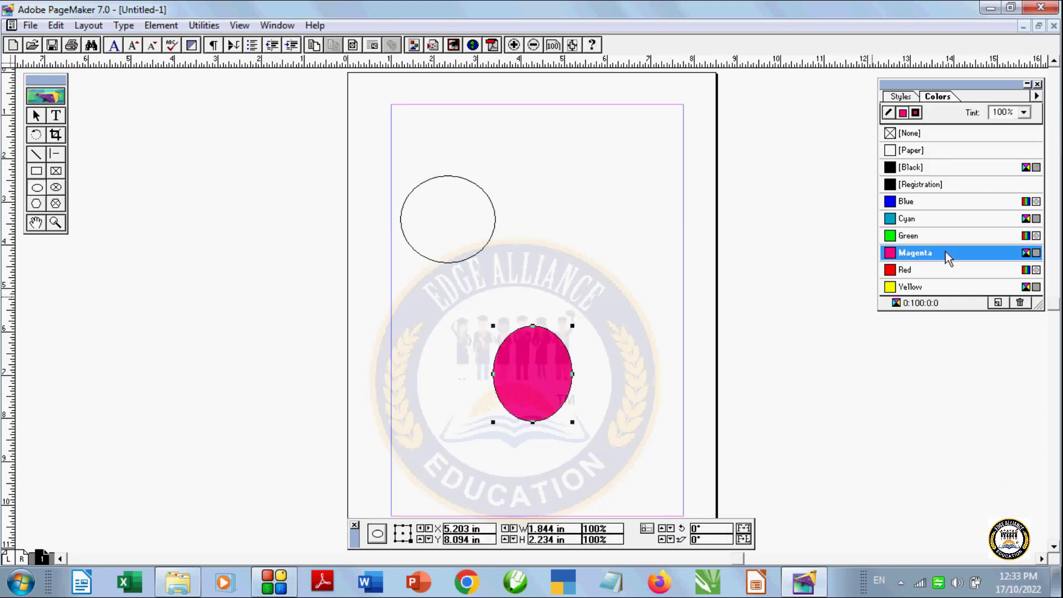
click(478, 189)
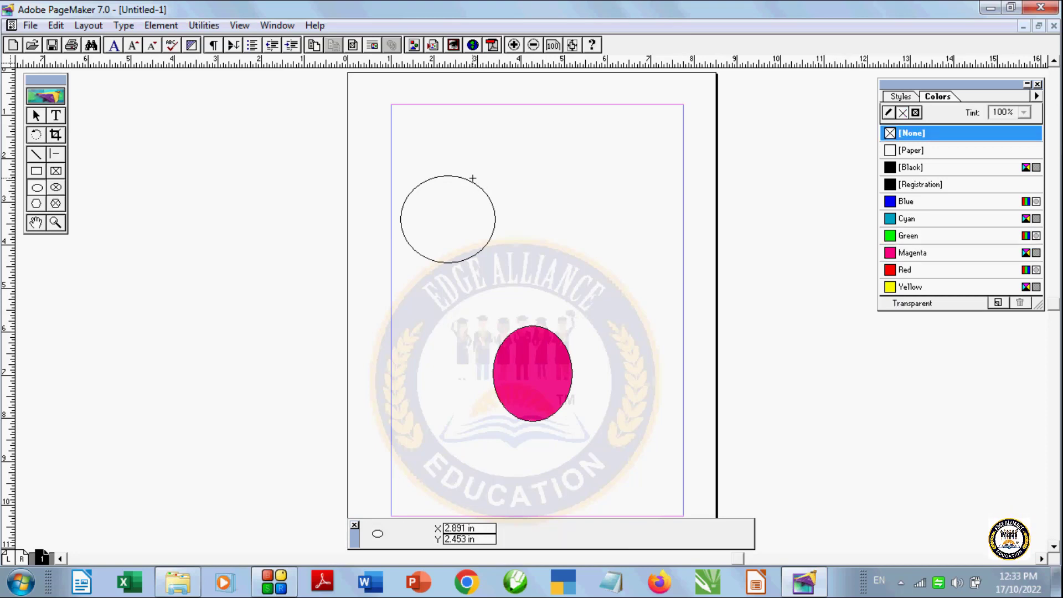
click(38, 116)
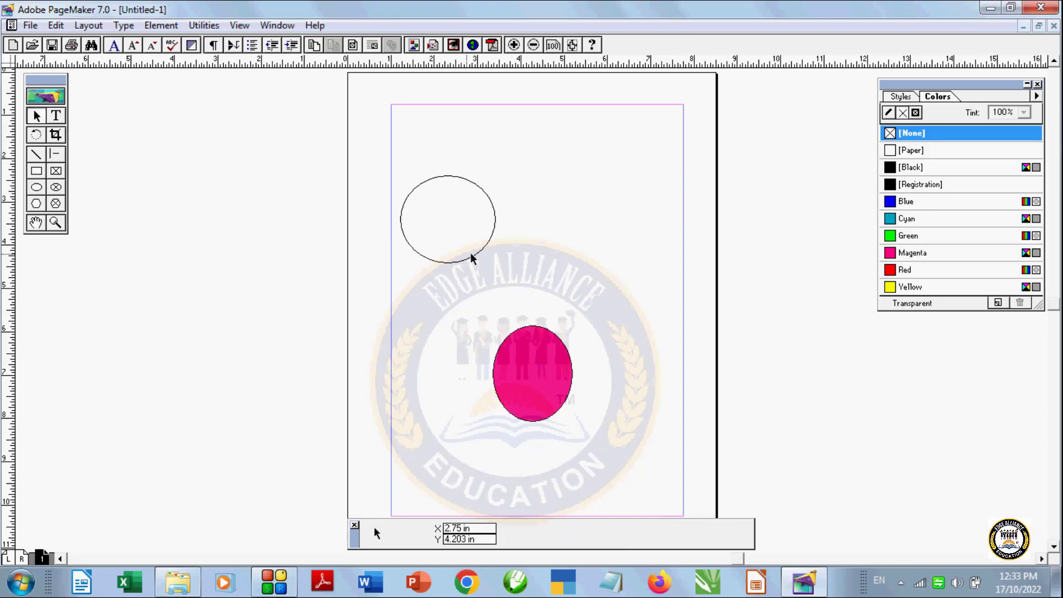
click(473, 256)
click(908, 220)
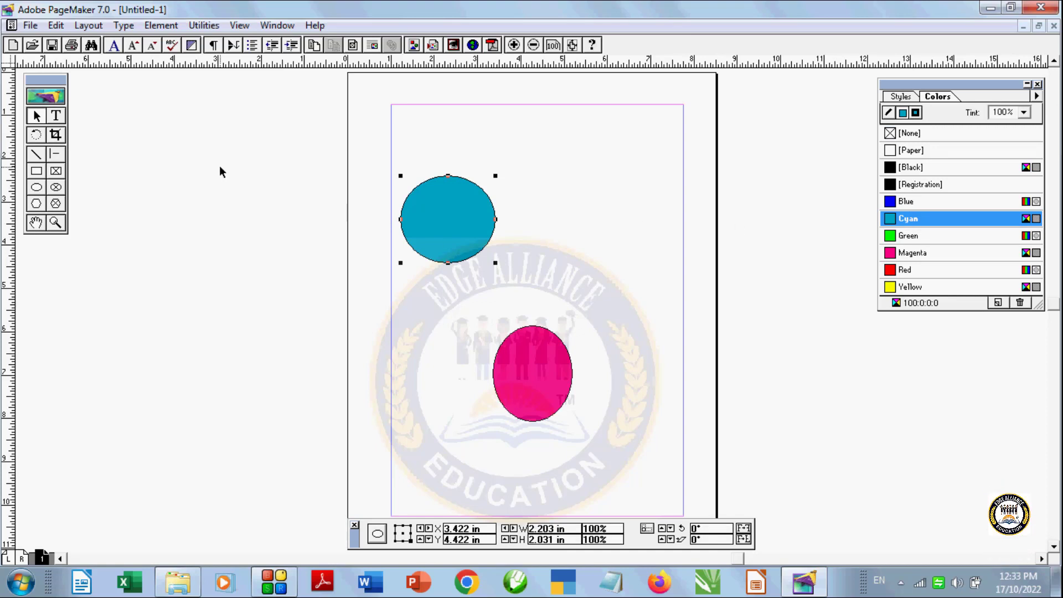
Delete the cyan ellipse and undo the deletion.
key(Delete)
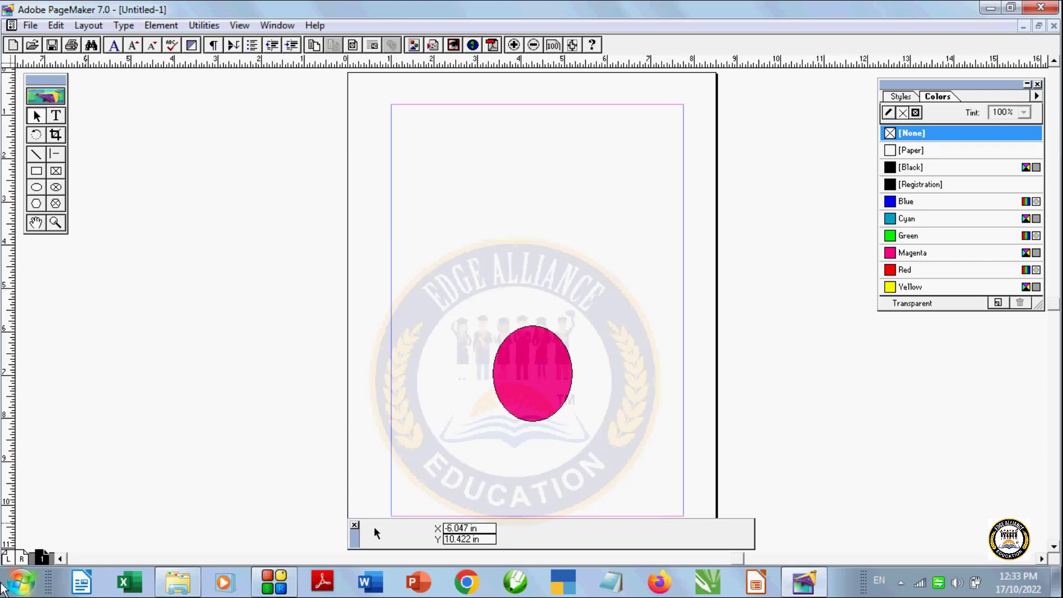
click(61, 26)
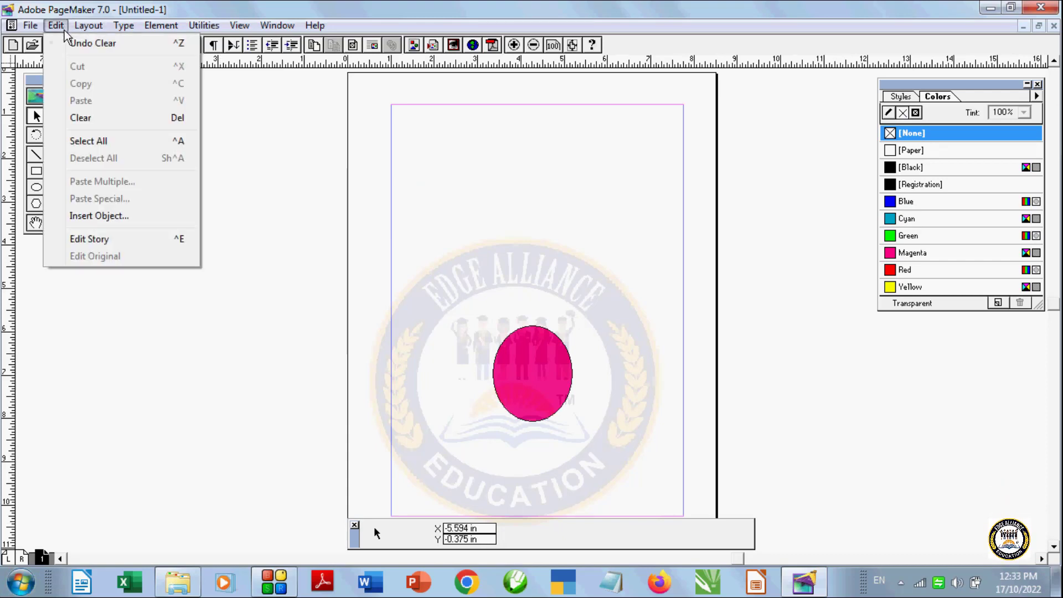
click(90, 44)
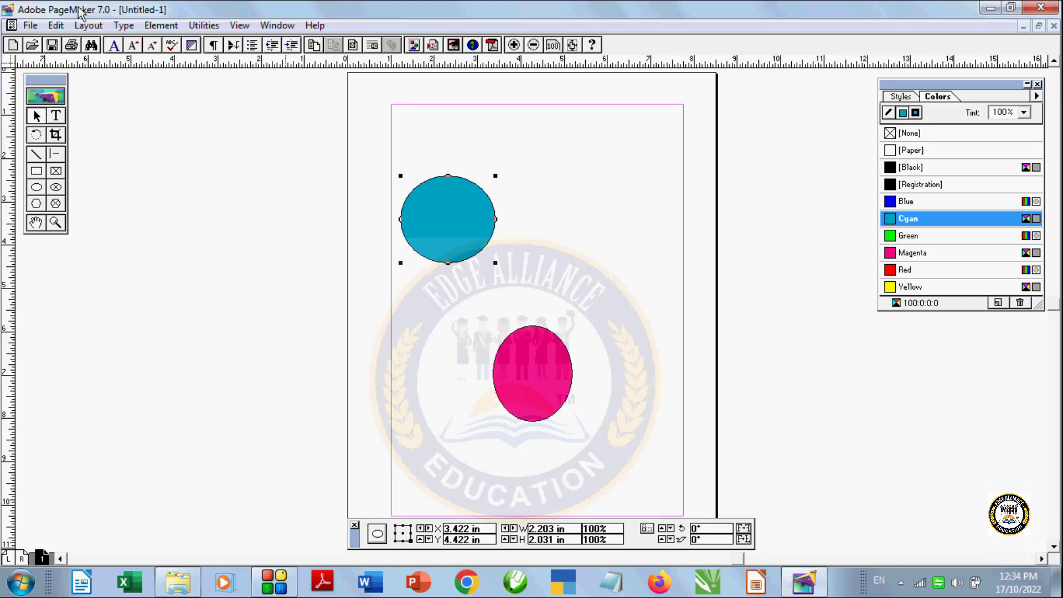
click(63, 24)
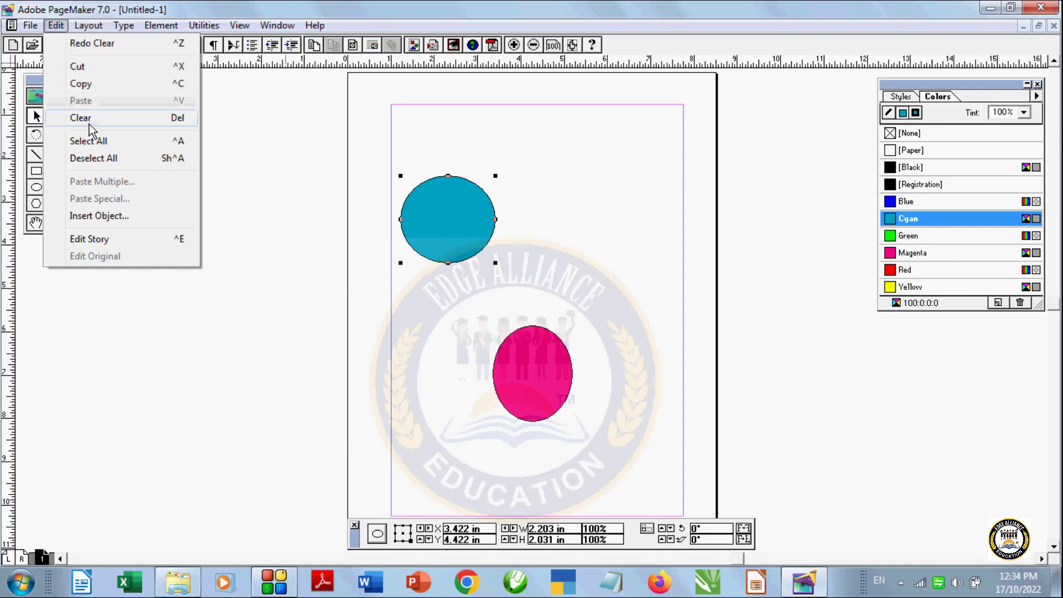
click(420, 315)
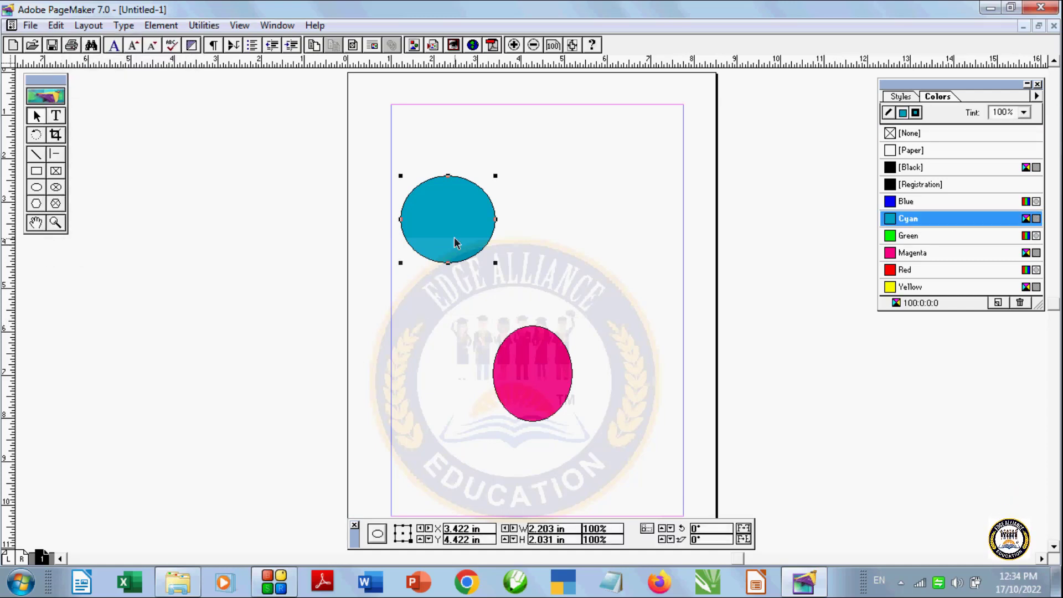
Delete both the cyan and the magenta ellipse from the page.
key(Delete)
click(502, 354)
key(Delete)
Write "parts of computer" as italic Times New Roman text at size 33 near the page's upper margin.
click(56, 115)
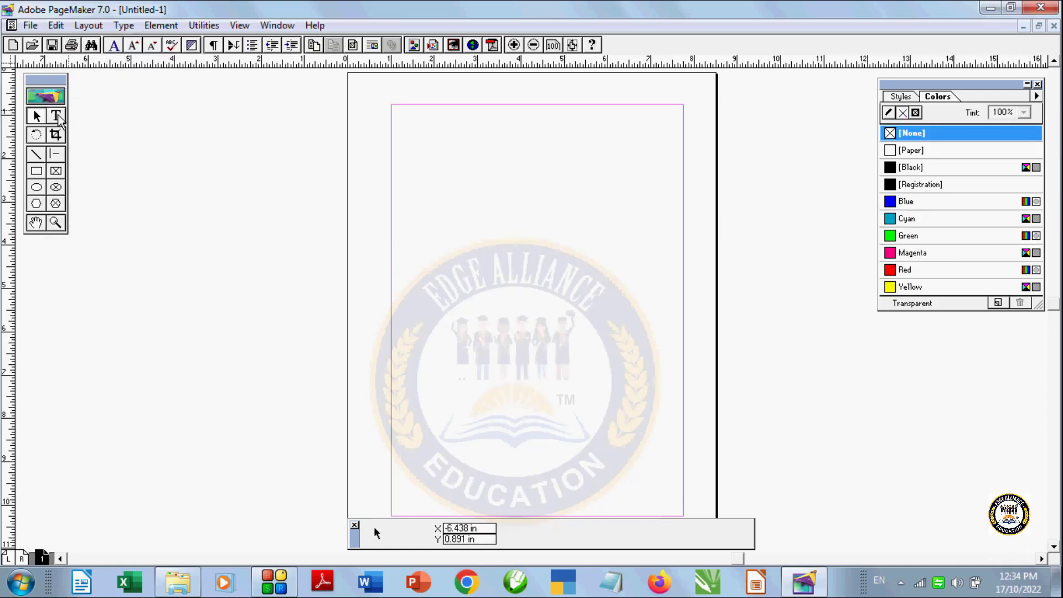
click(467, 135)
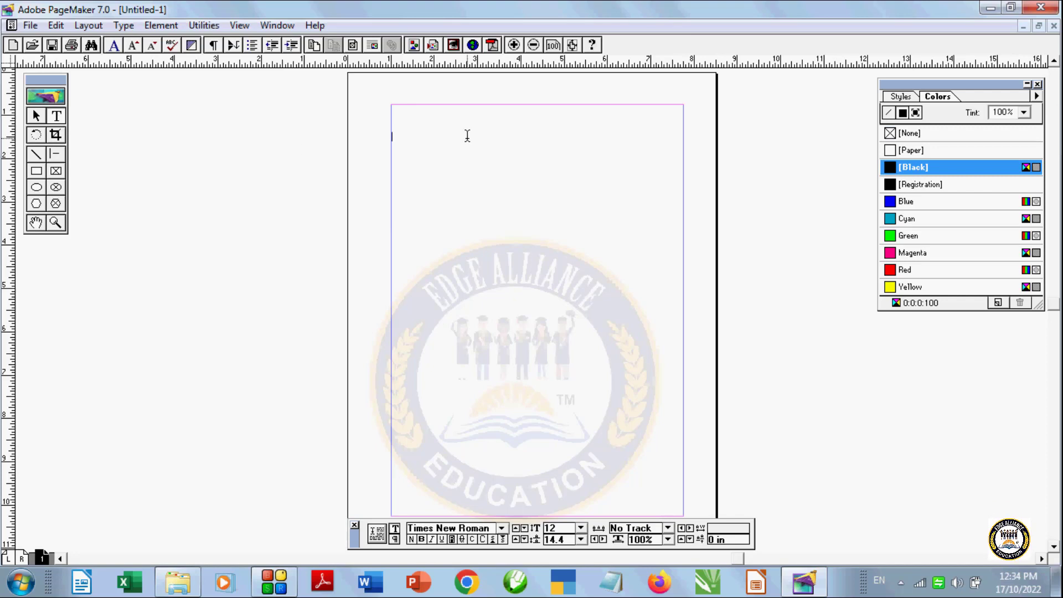
key(ctrl+grave)
text(22)
key(Return)
text(parts o)
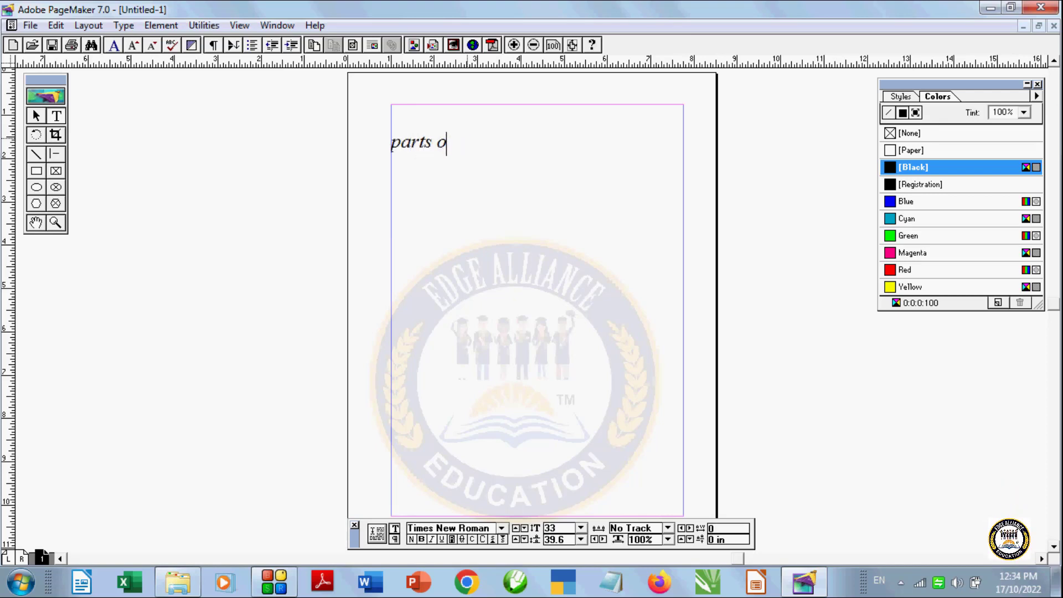
text(pff computer)
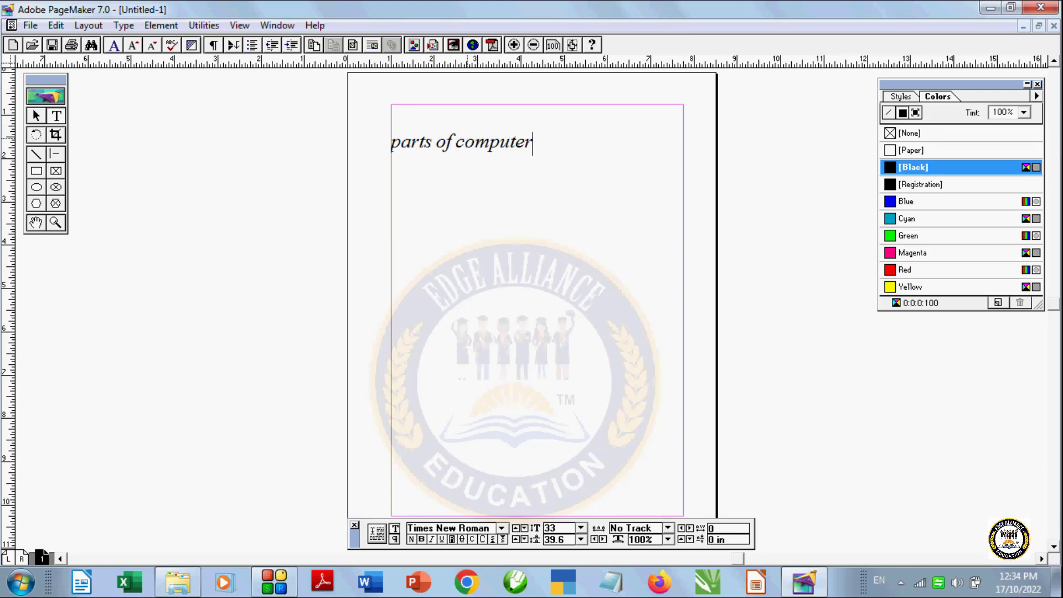
Add the lines "mouse" and "keyboard" below "parts of computer" in the same text block.
text(mouse)
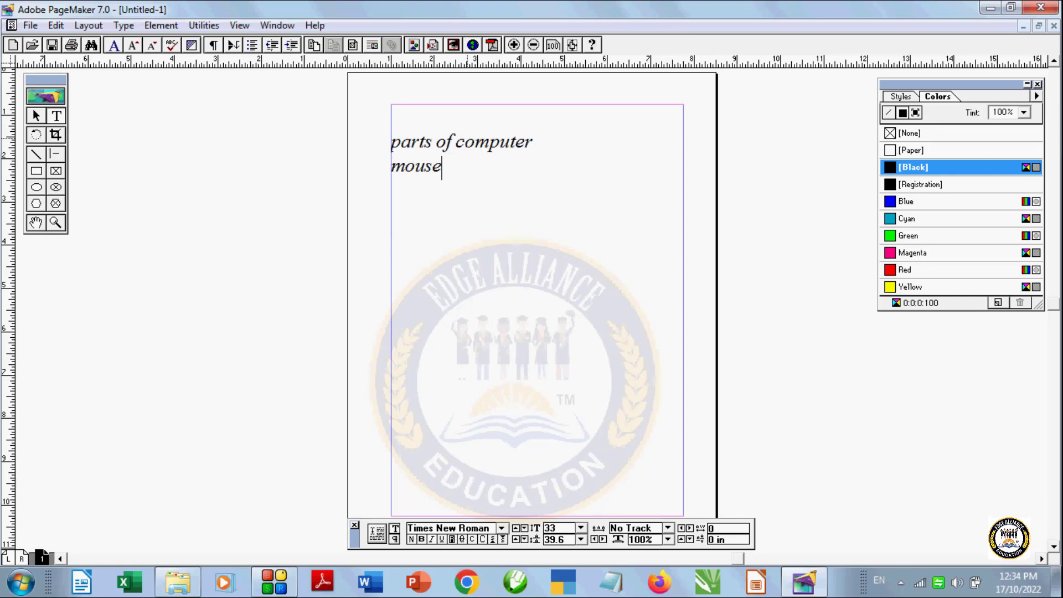
key(Return)
text(keyb)
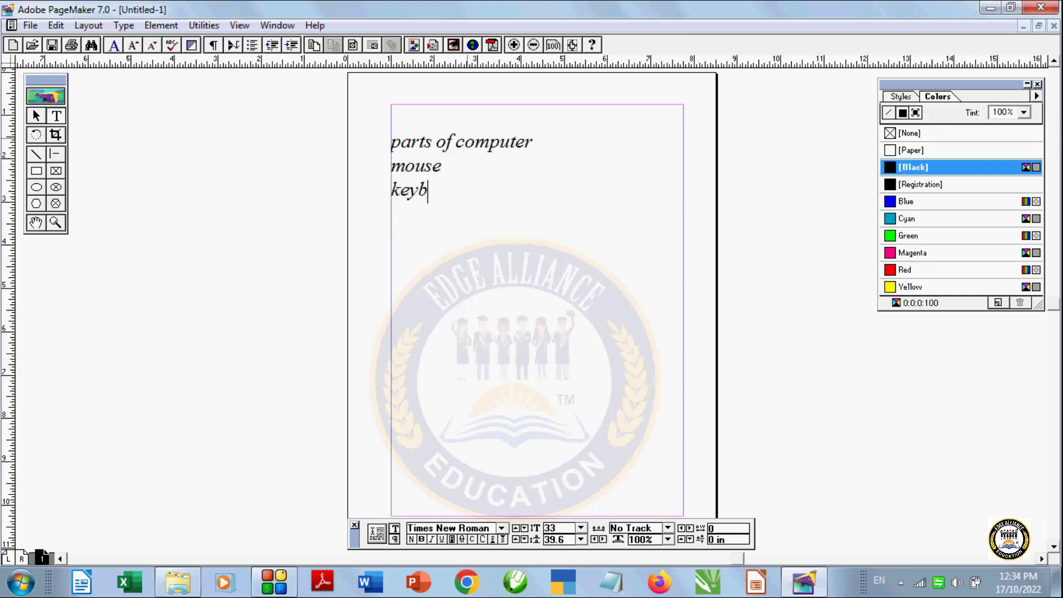
text(oard)
key(Return)
Cut the text "parts of computer" and paste it on a new line below "keyboard".
drag(550, 140, 386, 151)
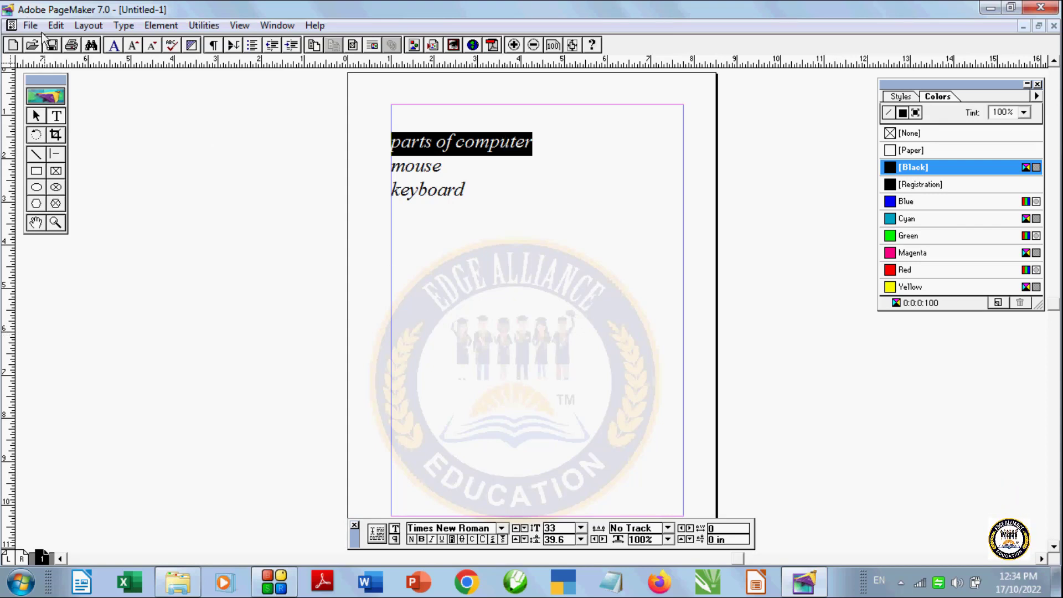
click(540, 296)
drag(537, 142, 609, 143)
click(456, 167)
drag(537, 140, 392, 145)
click(56, 25)
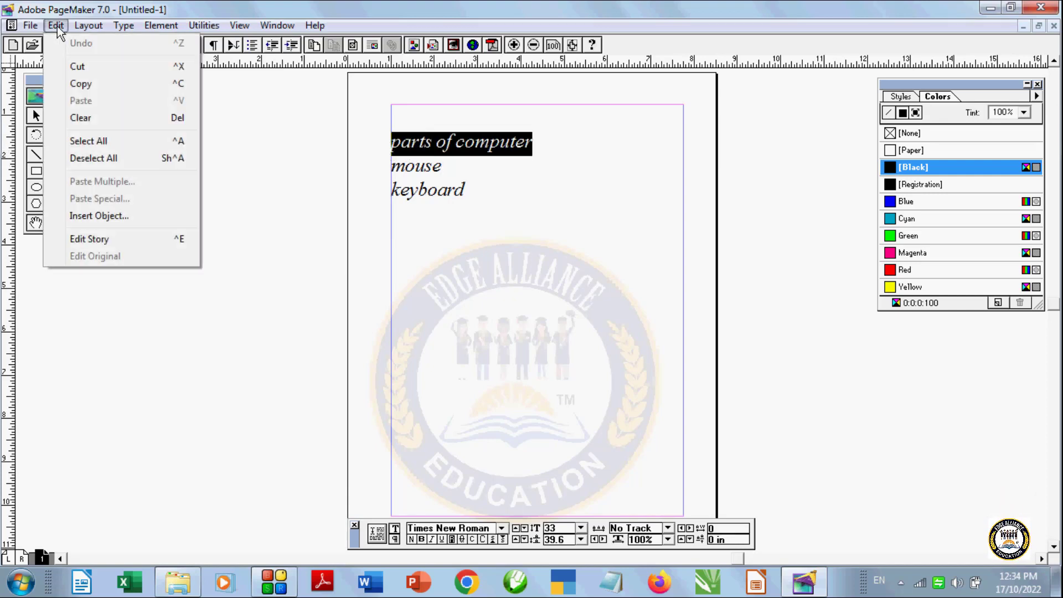
click(101, 65)
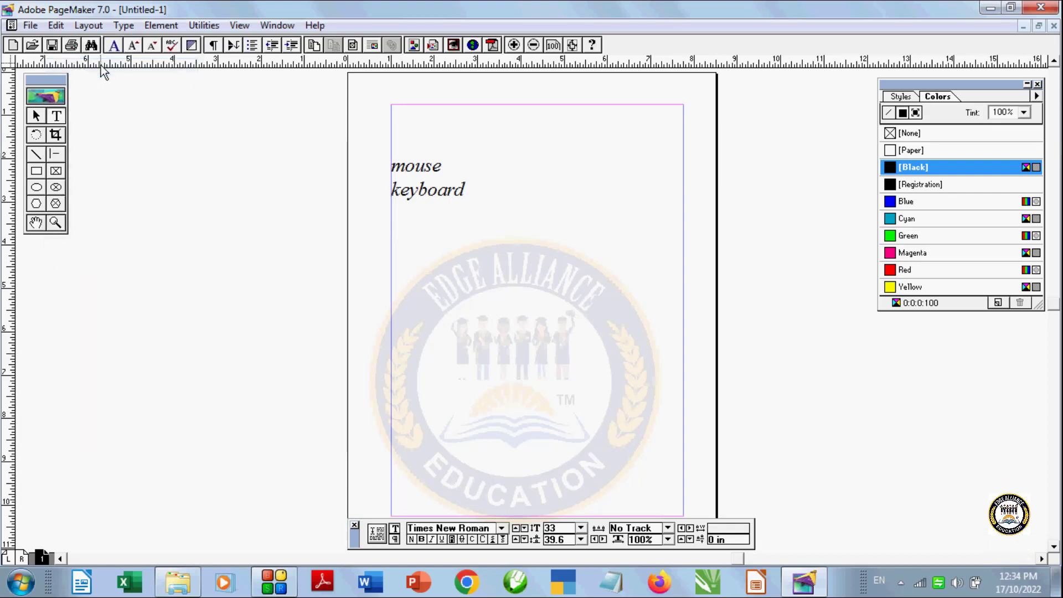
click(492, 194)
key(Return)
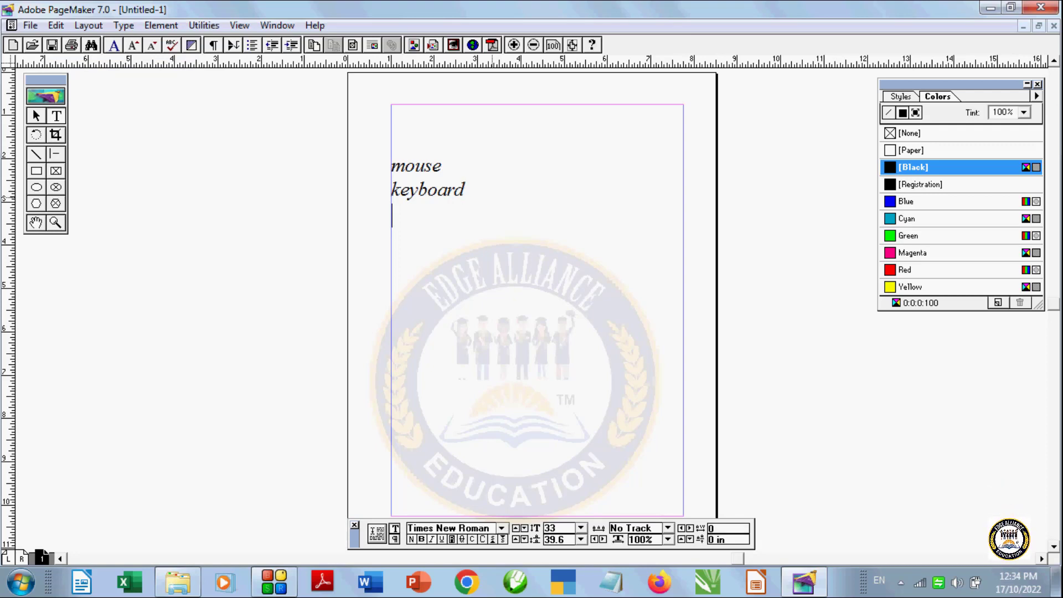
click(56, 25)
click(80, 100)
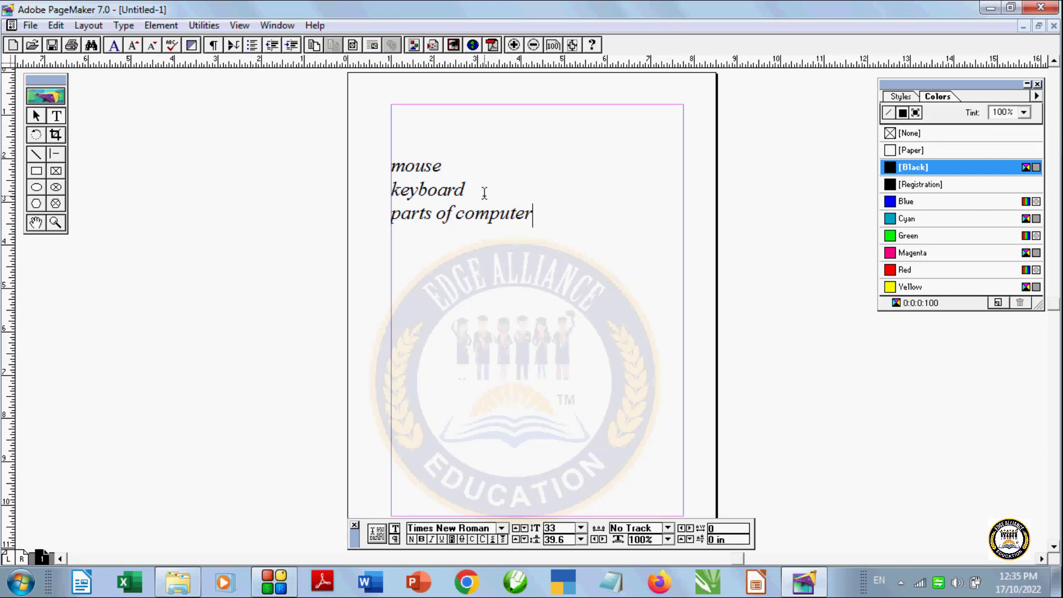
Cut the "mouse" and "keyboard" lines and paste them below "parts of computer".
drag(441, 176, 381, 155)
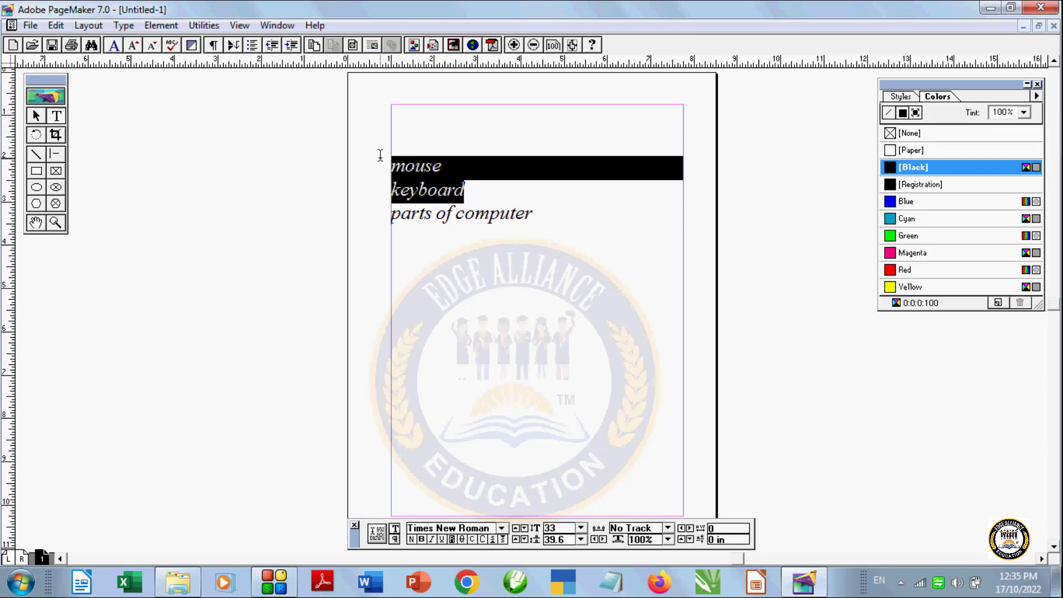
key(BackSpace)
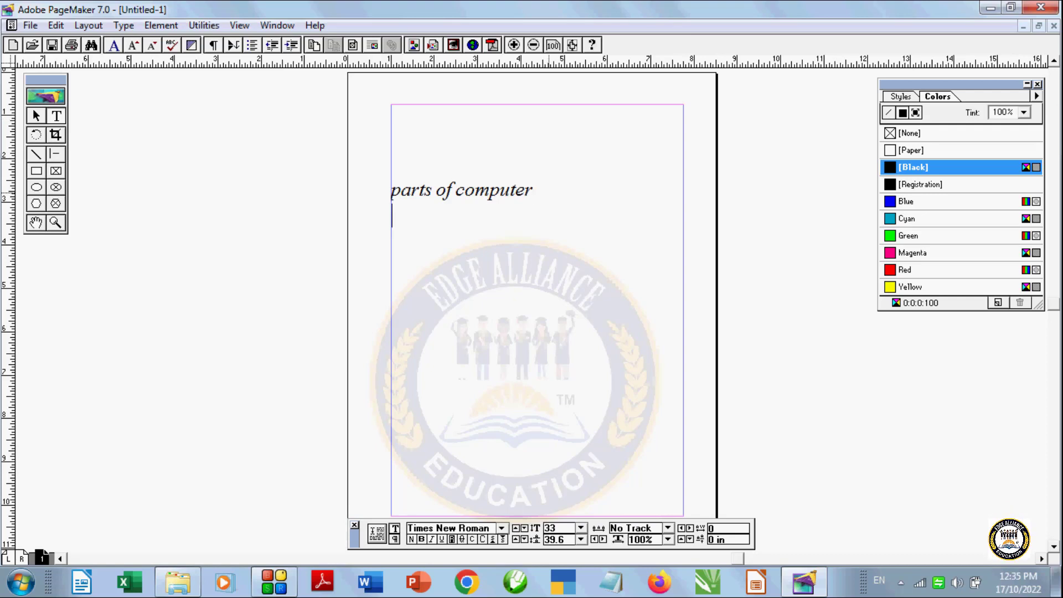
key(ctrl+z)
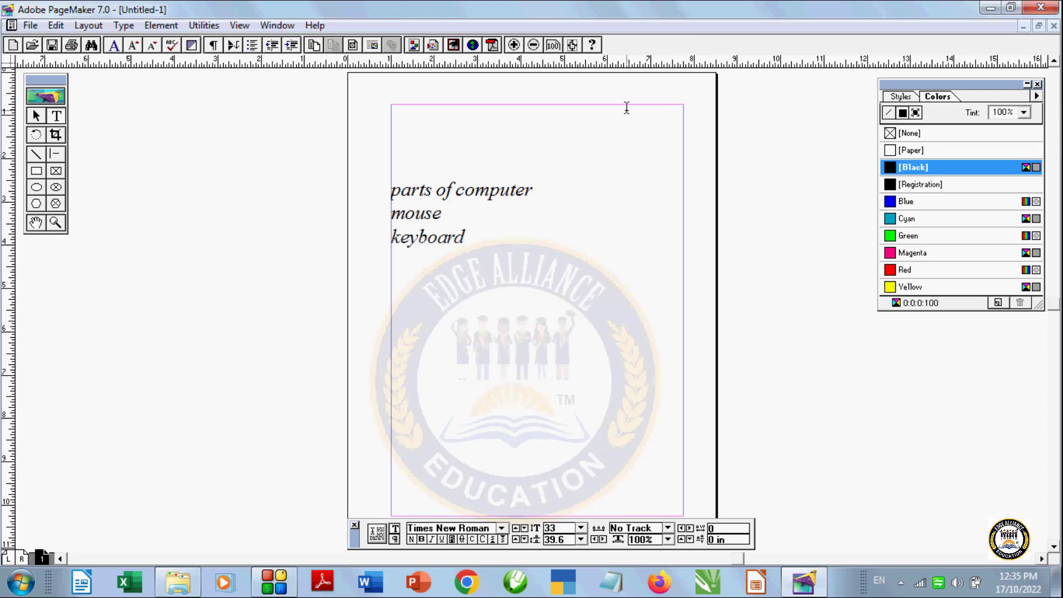
Copy the whole text through "keyboard" and paste it three times in a new text block below the original.
click(55, 25)
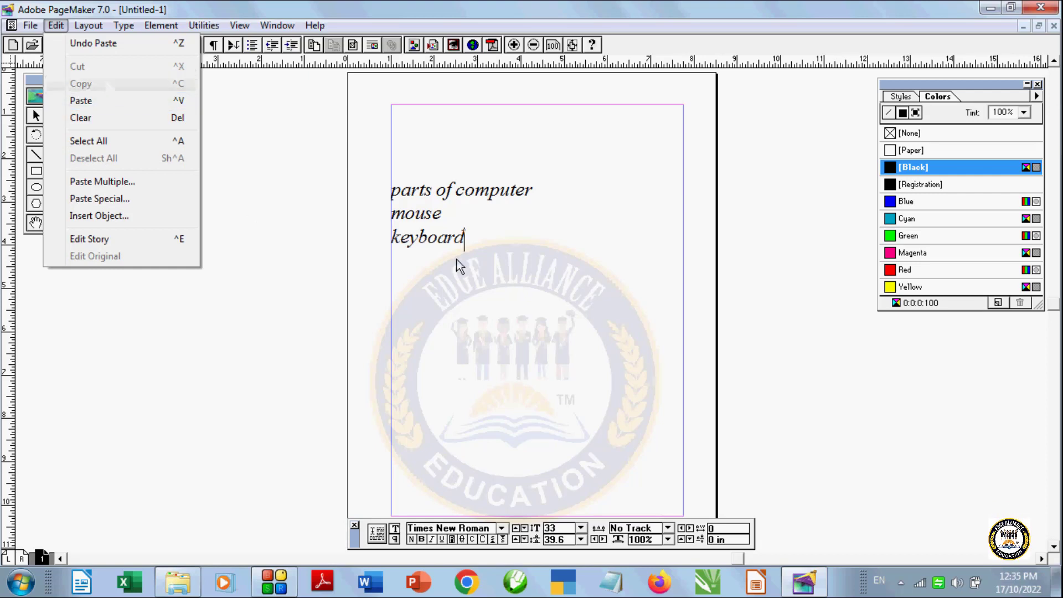
click(457, 221)
drag(468, 238, 394, 174)
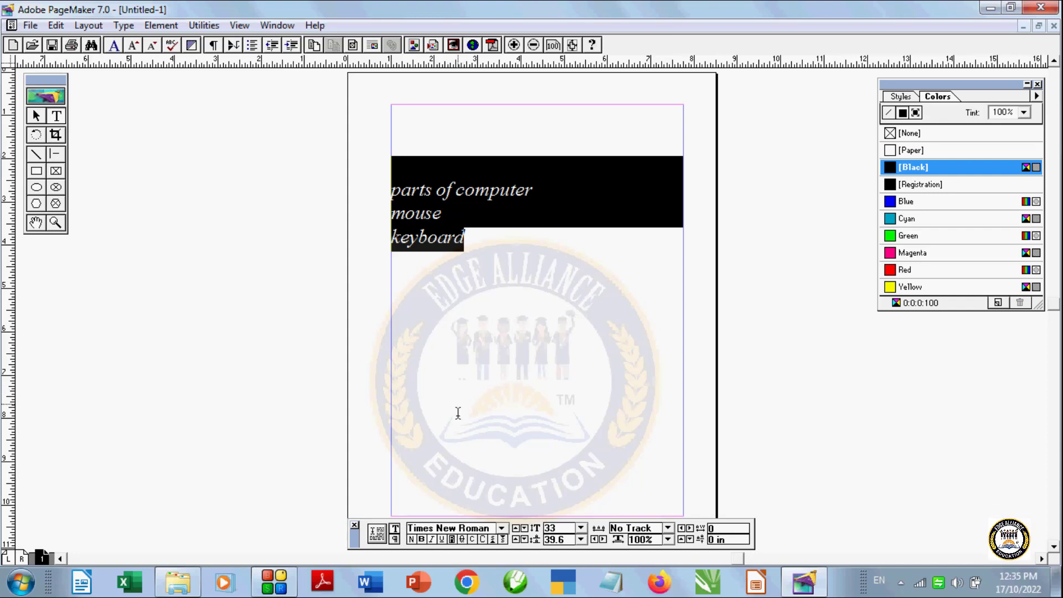
click(56, 25)
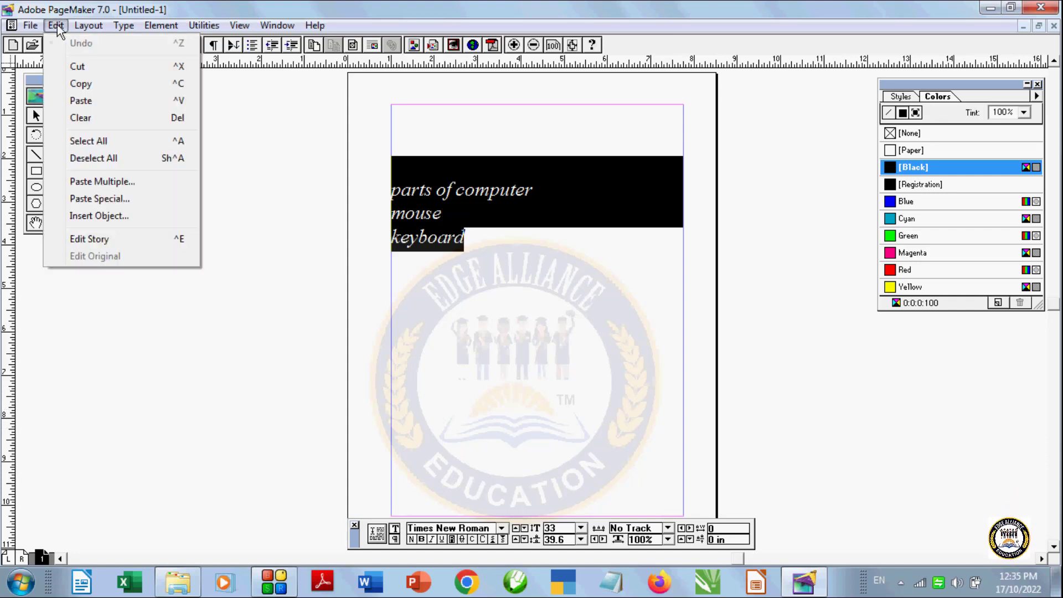
click(91, 85)
click(534, 267)
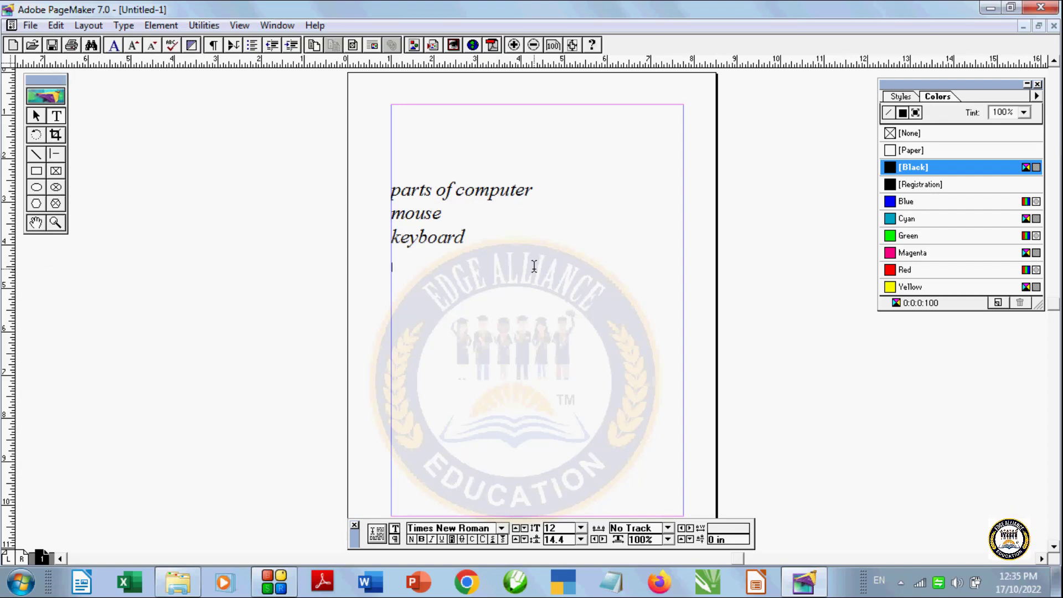
key(ctrl+v)
key(ctrl+v)
key(ctrl+v)
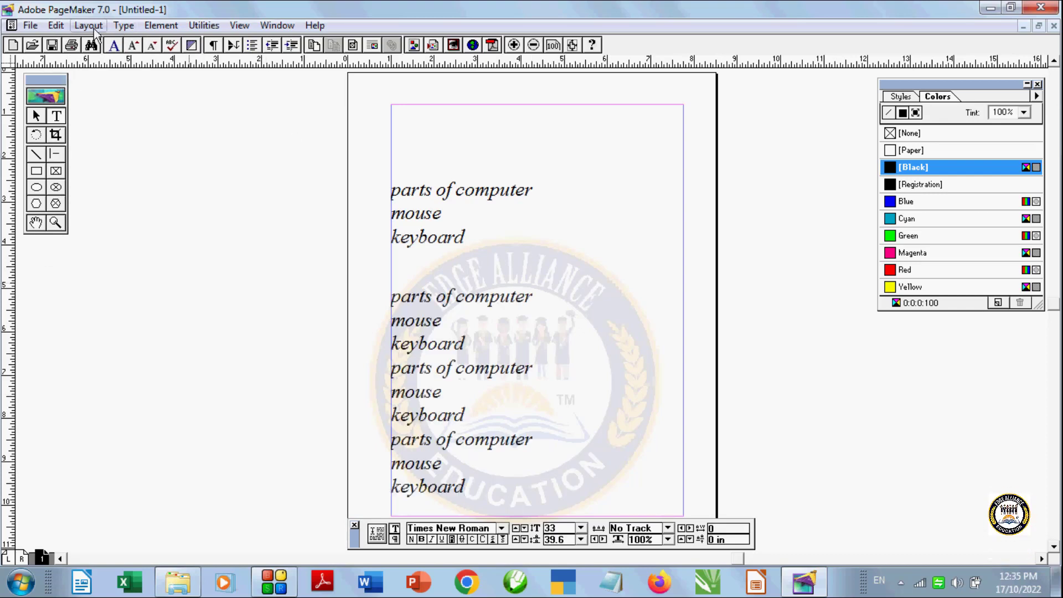
click(54, 25)
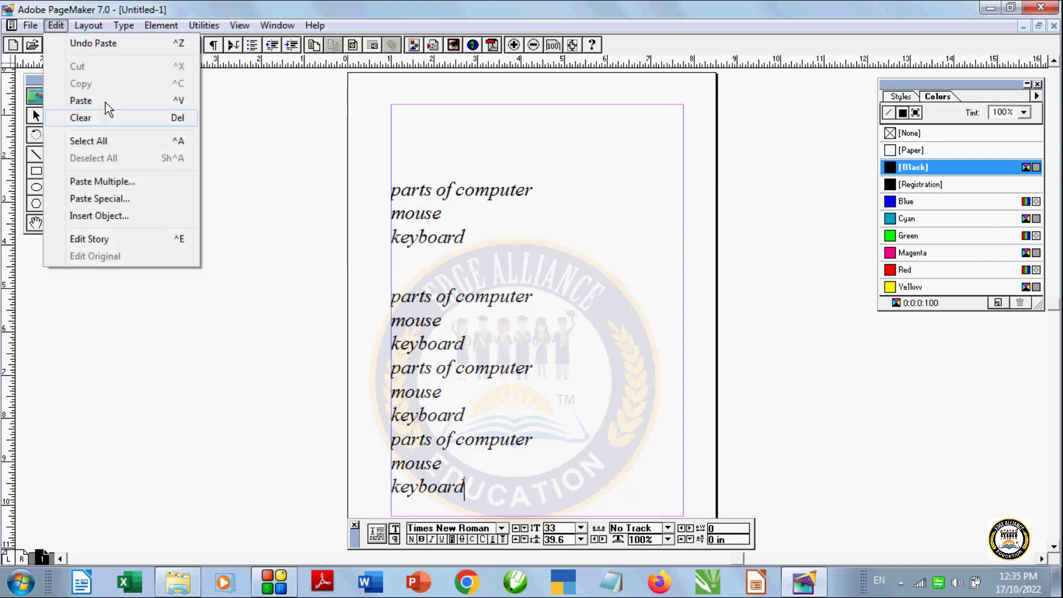
click(492, 209)
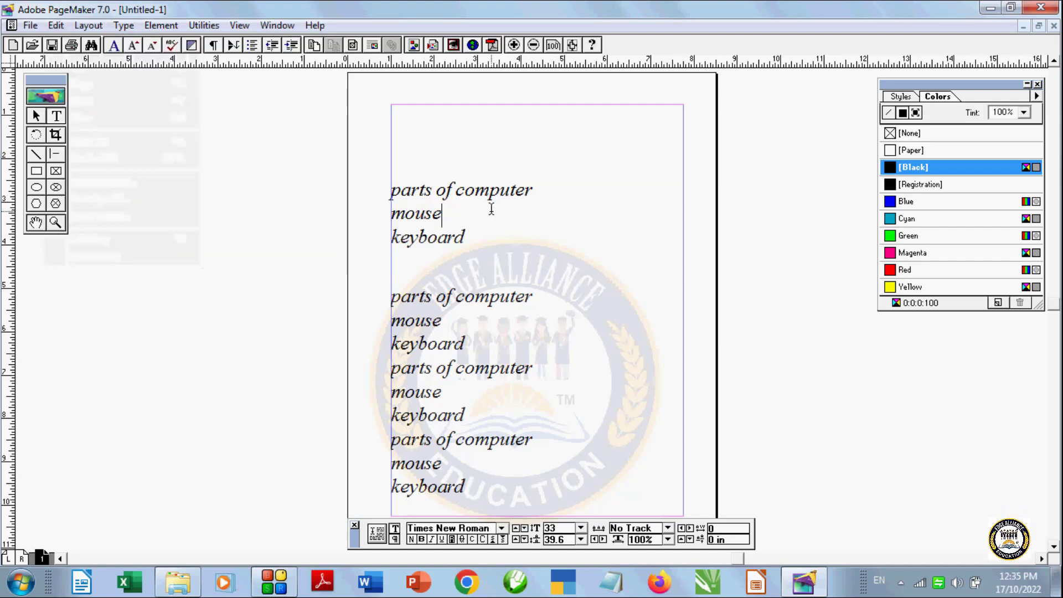
drag(464, 238, 366, 188)
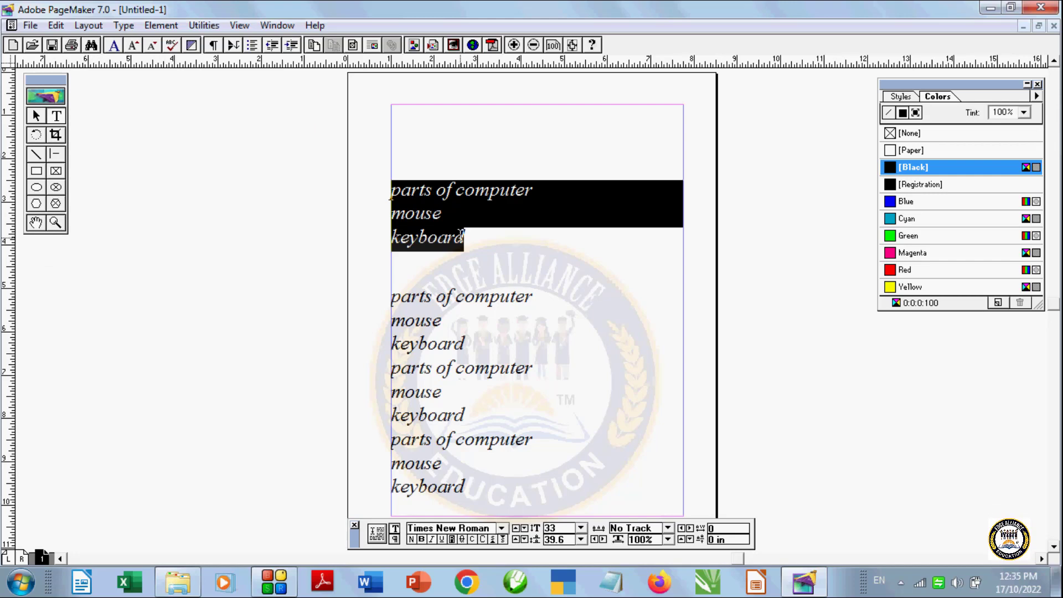
click(536, 438)
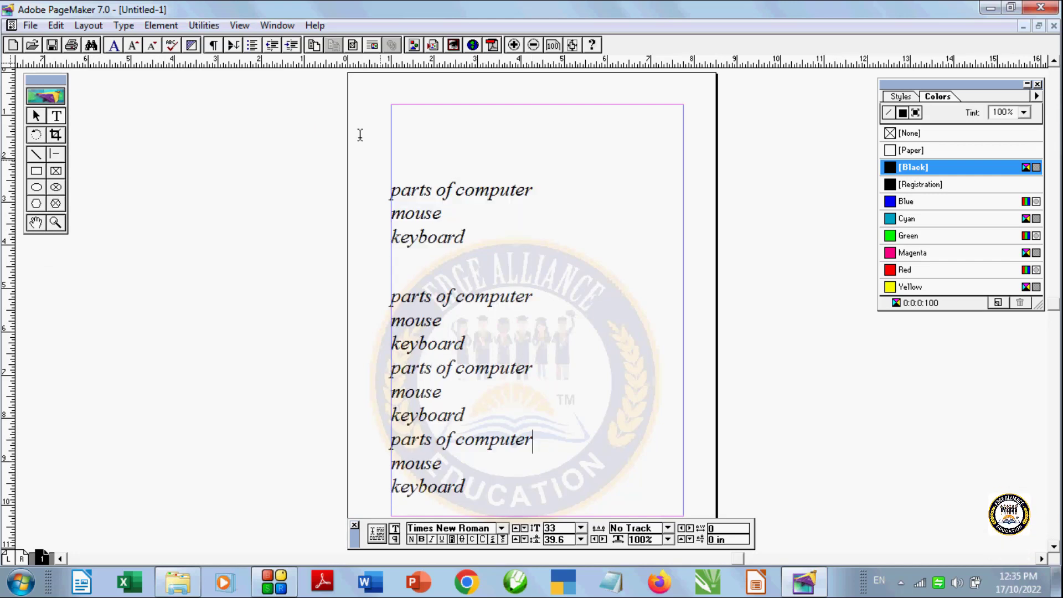
click(57, 26)
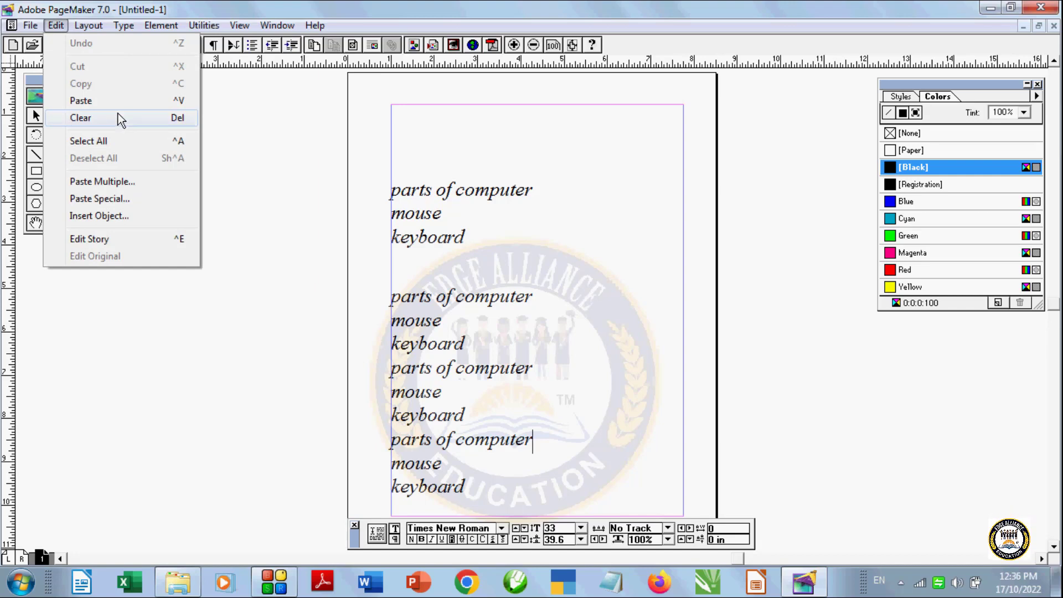
Clear the three lines of the upper text block, from "parts of computer" through "keyboard", and undo the clearing.
click(443, 269)
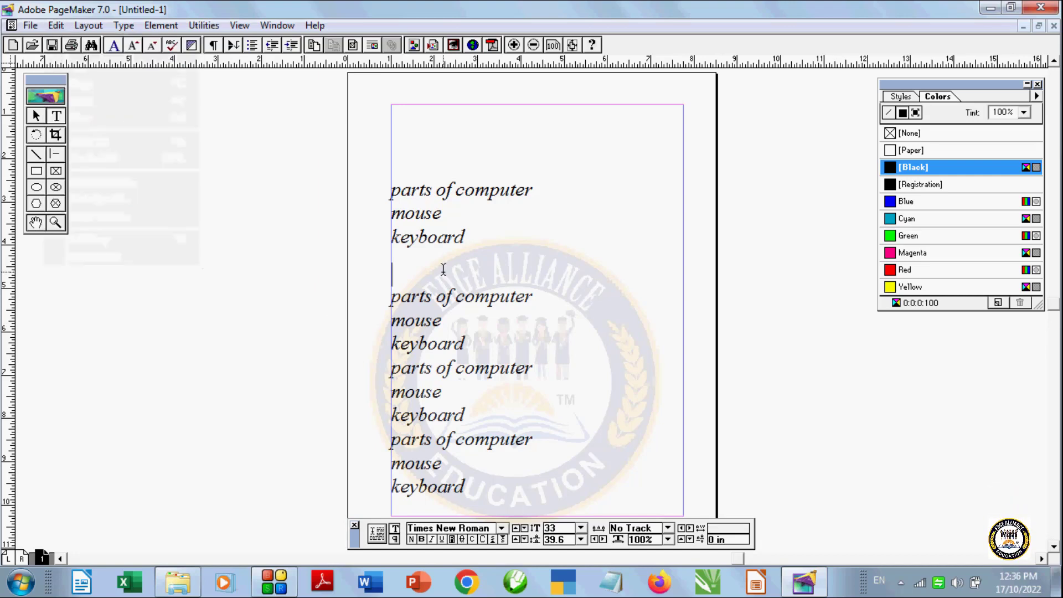
drag(475, 238, 391, 186)
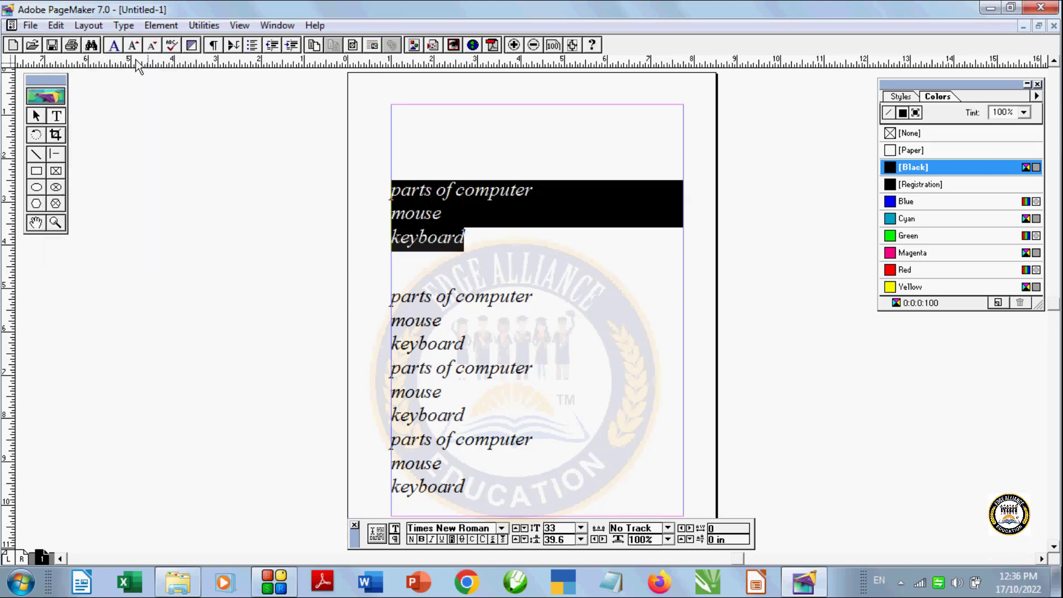
click(98, 28)
mouse_move(55, 25)
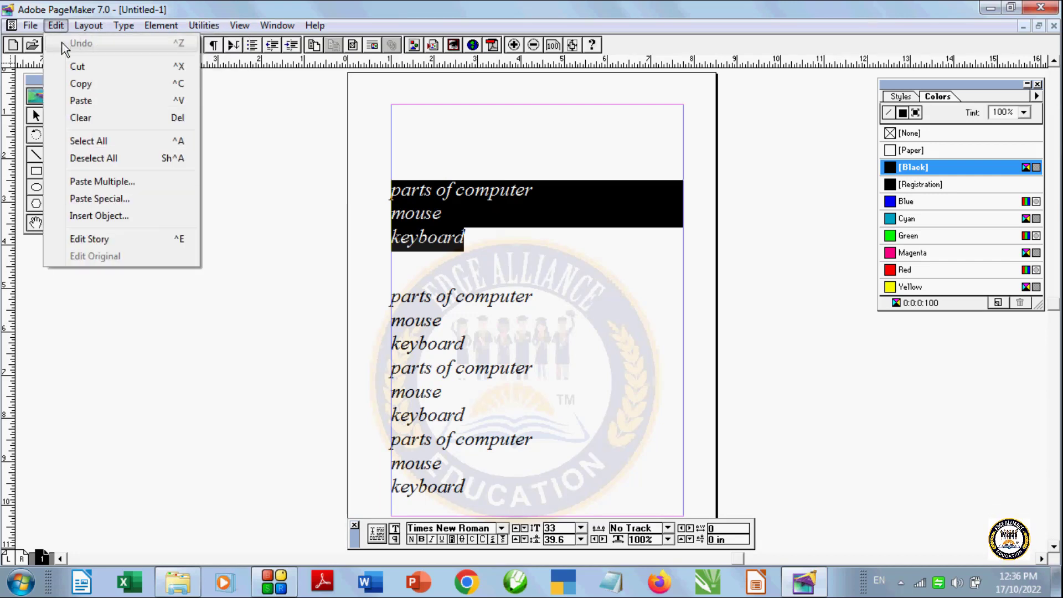
click(94, 118)
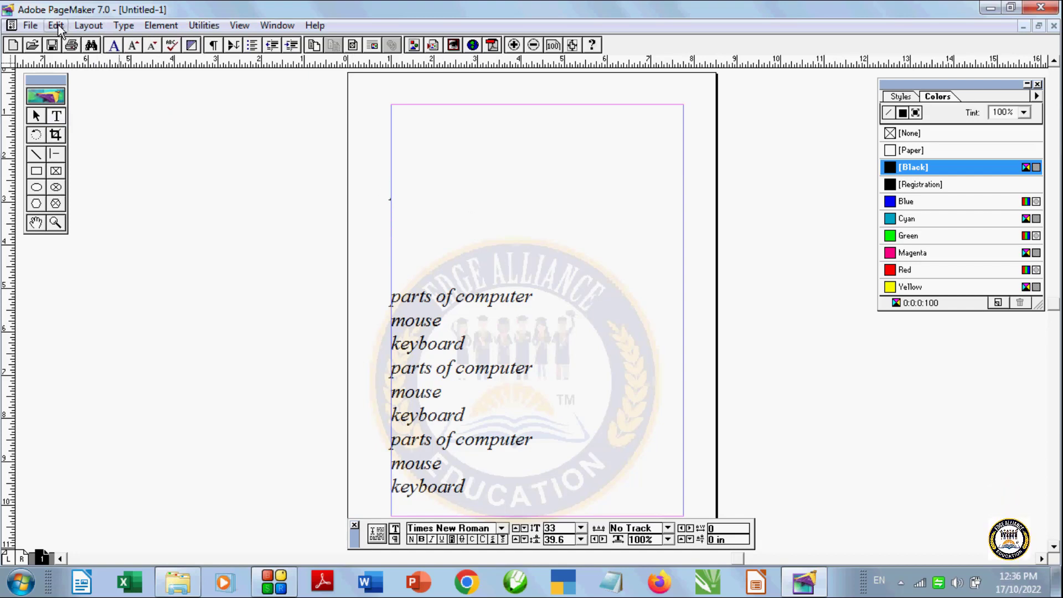
key(ctrl+z)
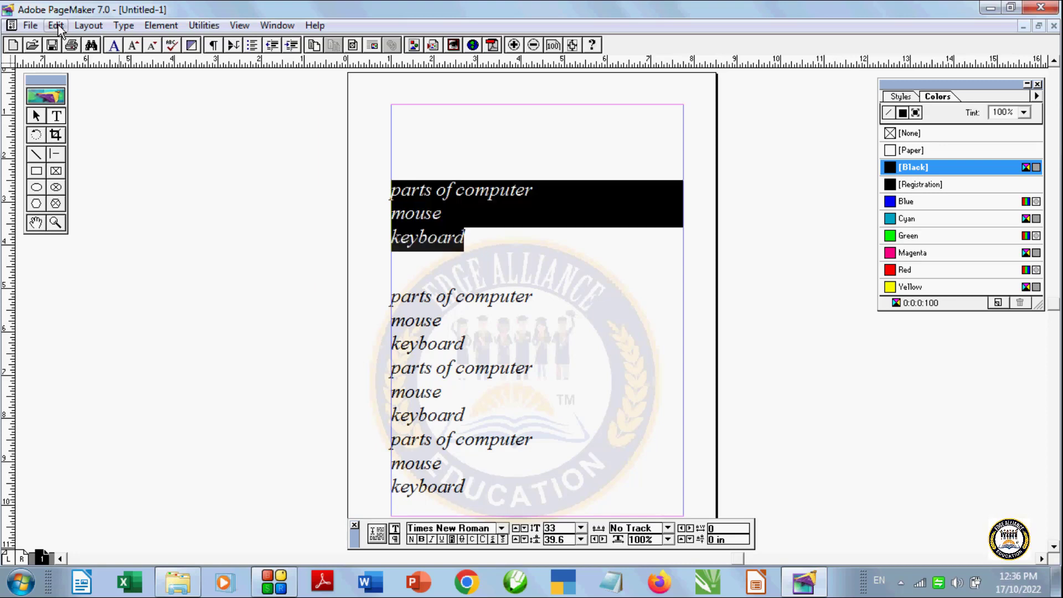
click(500, 273)
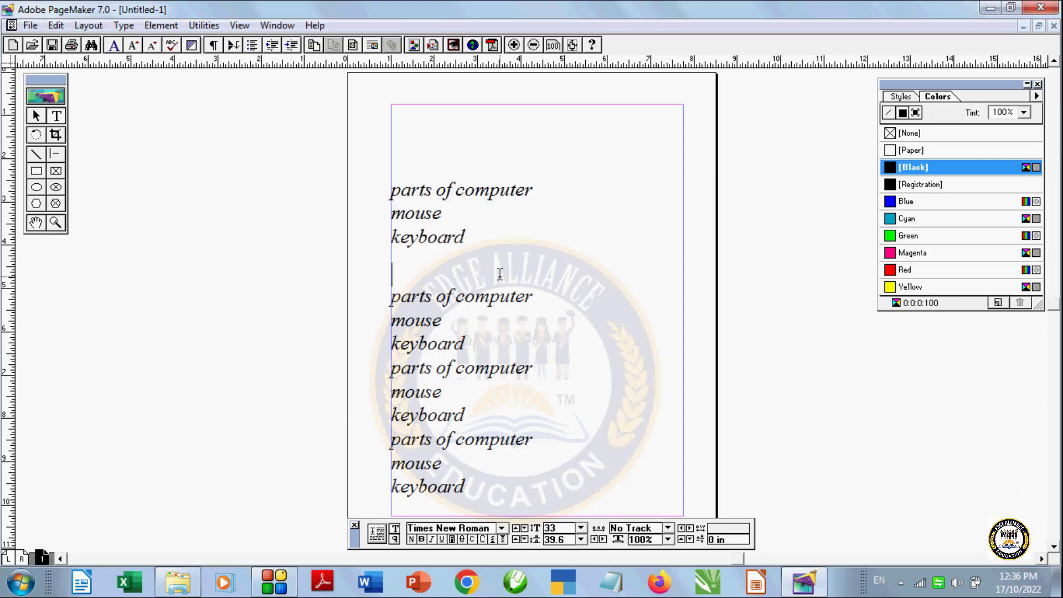
Apply Select All to the lower text block, release the selection, and repeat Select All from the upper text block.
click(56, 25)
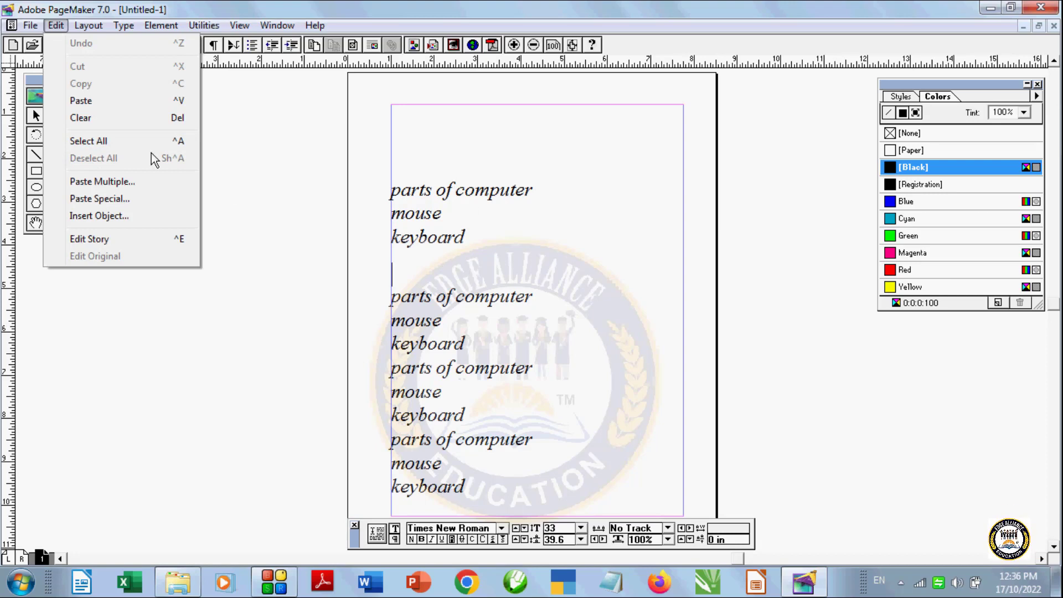
click(125, 139)
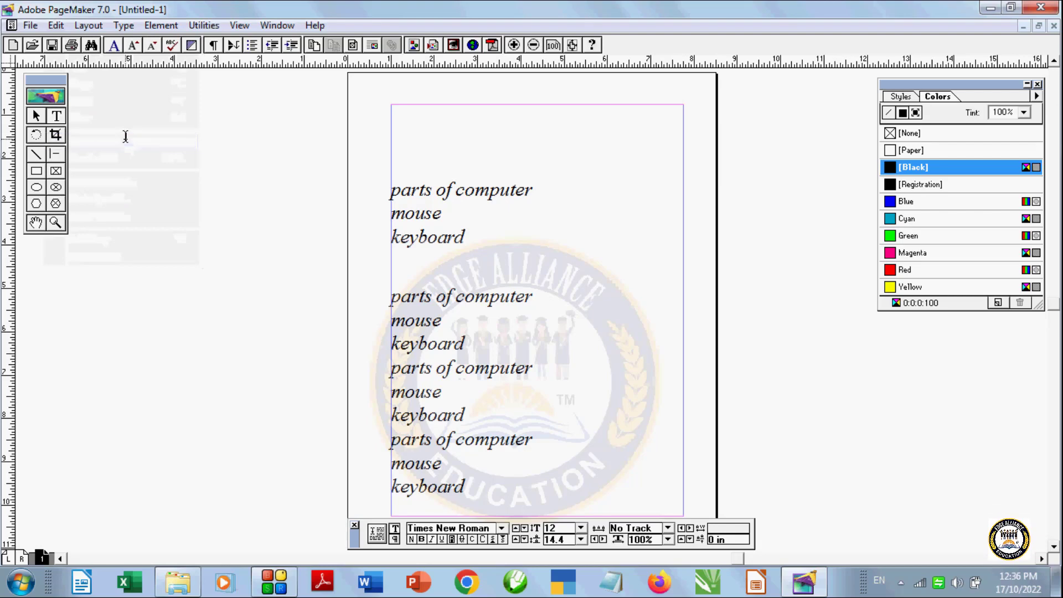
click(56, 25)
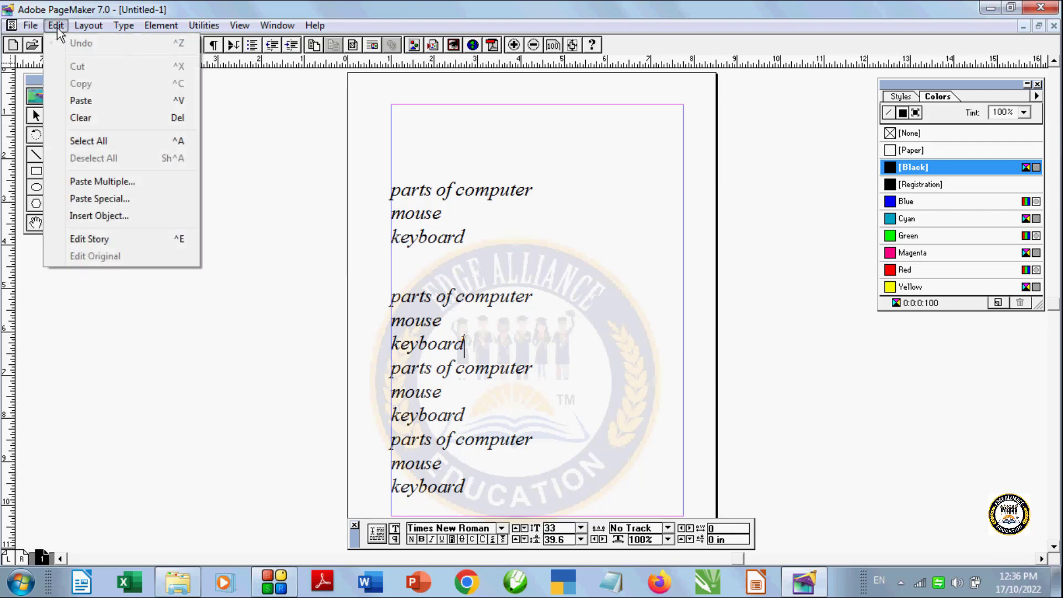
click(108, 137)
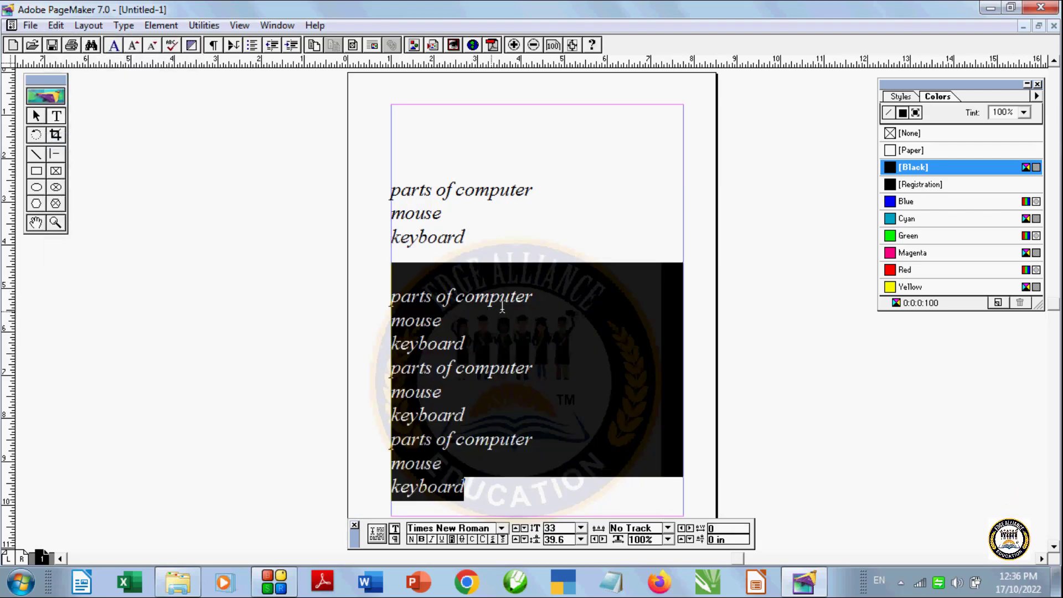
click(506, 242)
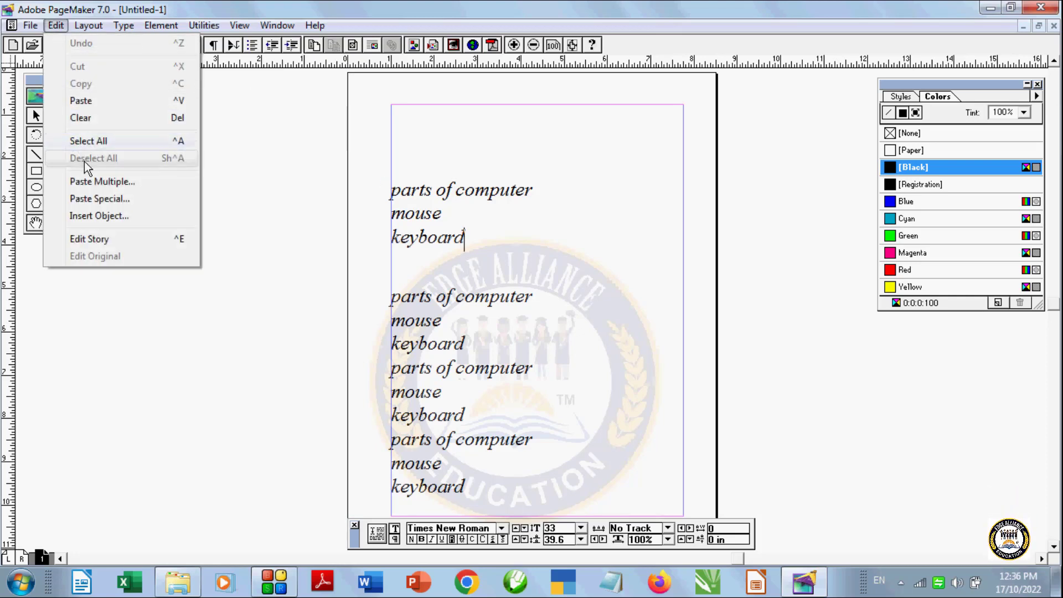
click(88, 142)
click(415, 302)
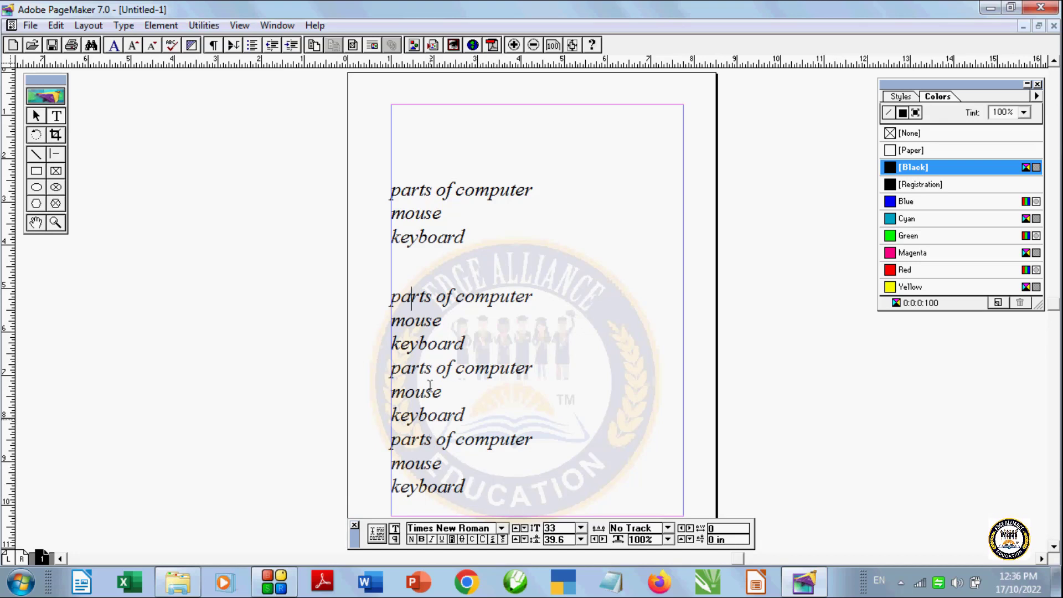
Select all text in the lower block and release it with Deselect All, then repeat the selection and release it.
click(56, 25)
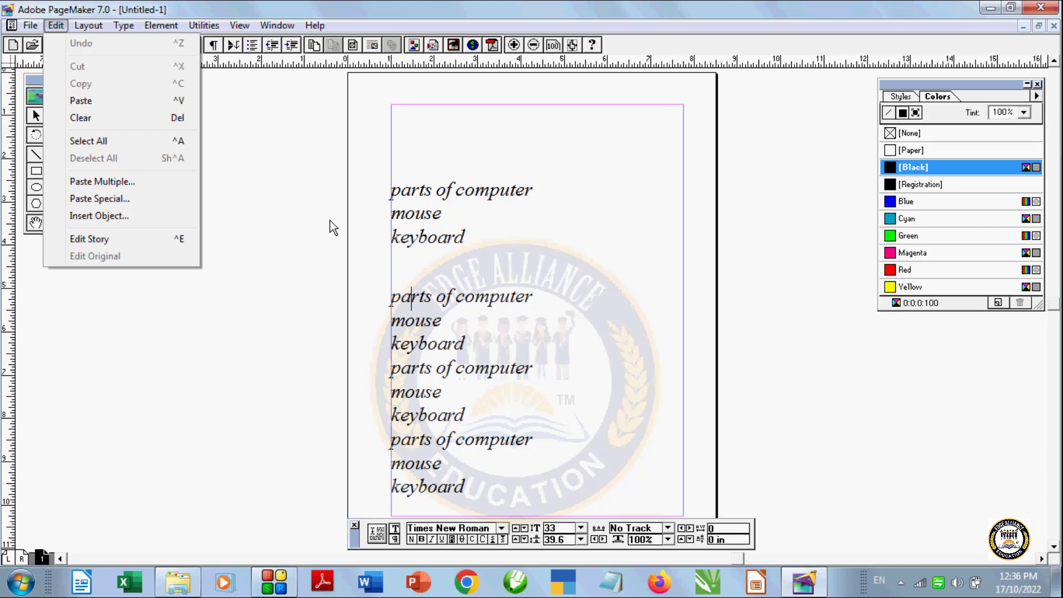
click(544, 289)
key(ctrl+a)
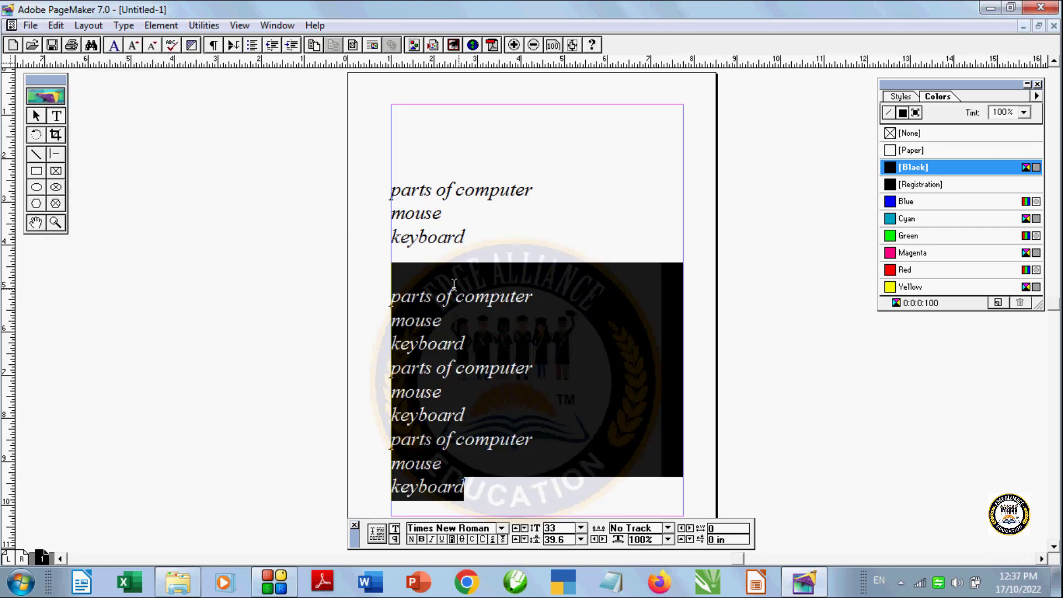
click(56, 25)
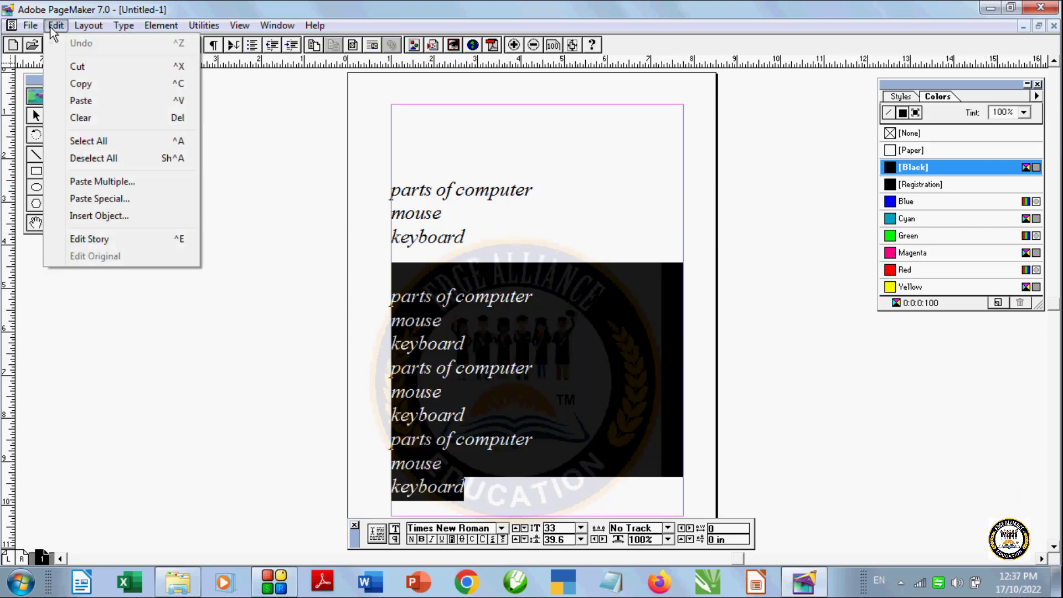
click(99, 158)
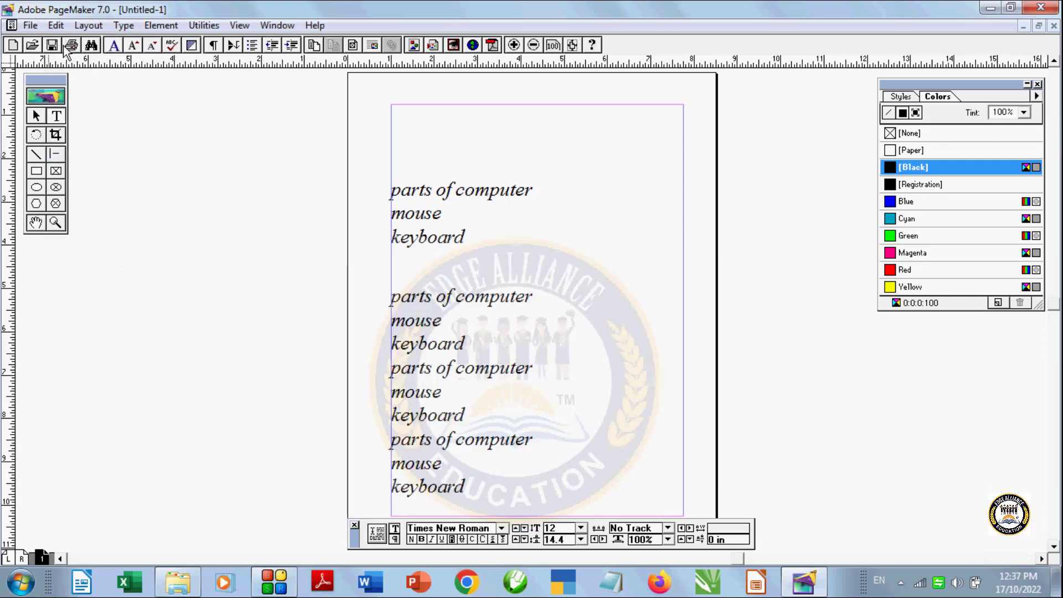
click(58, 26)
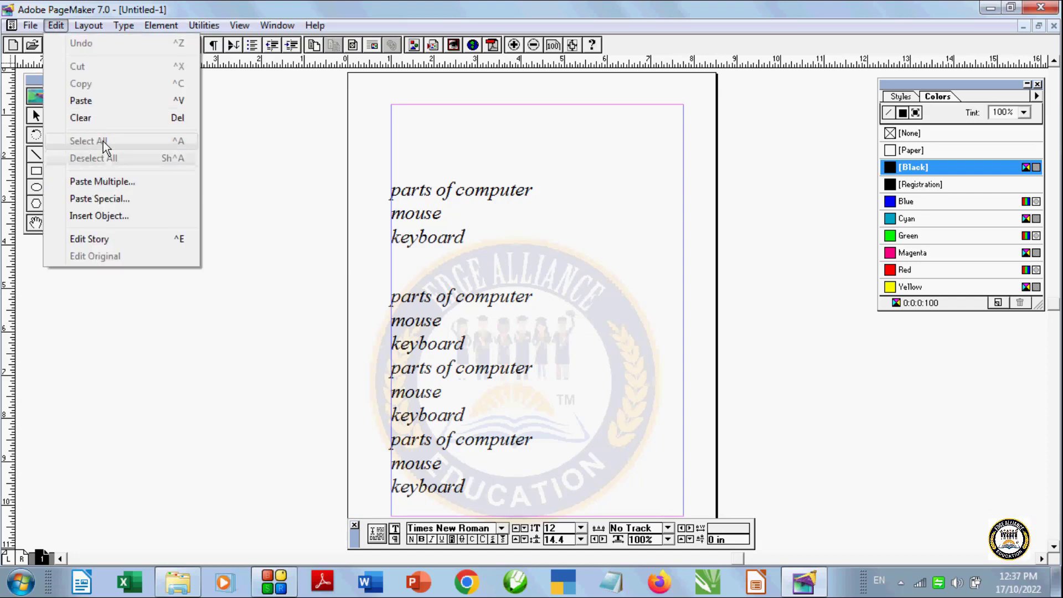
click(489, 346)
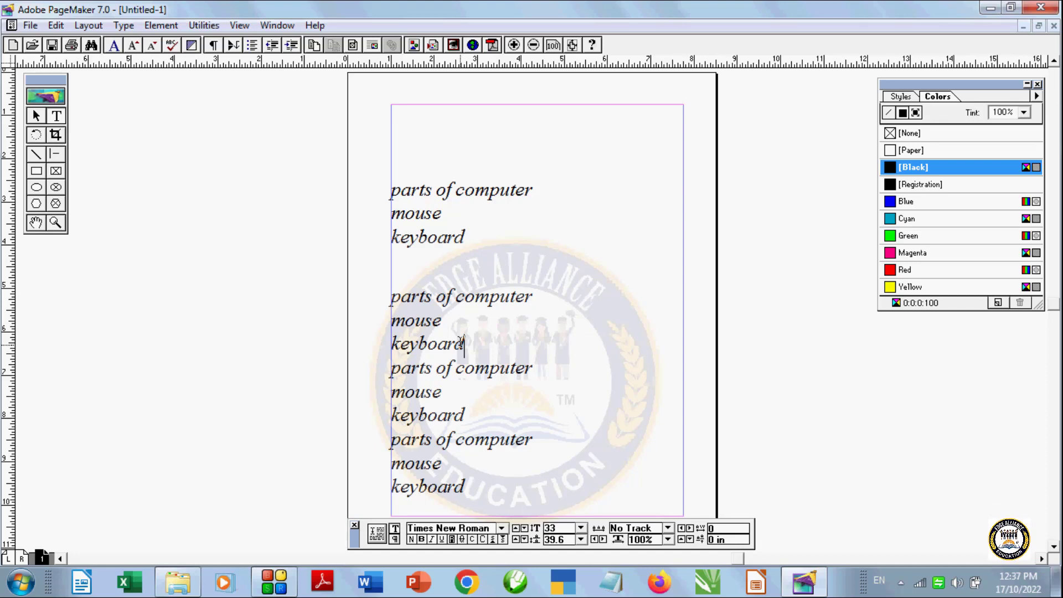
key(ctrl+a)
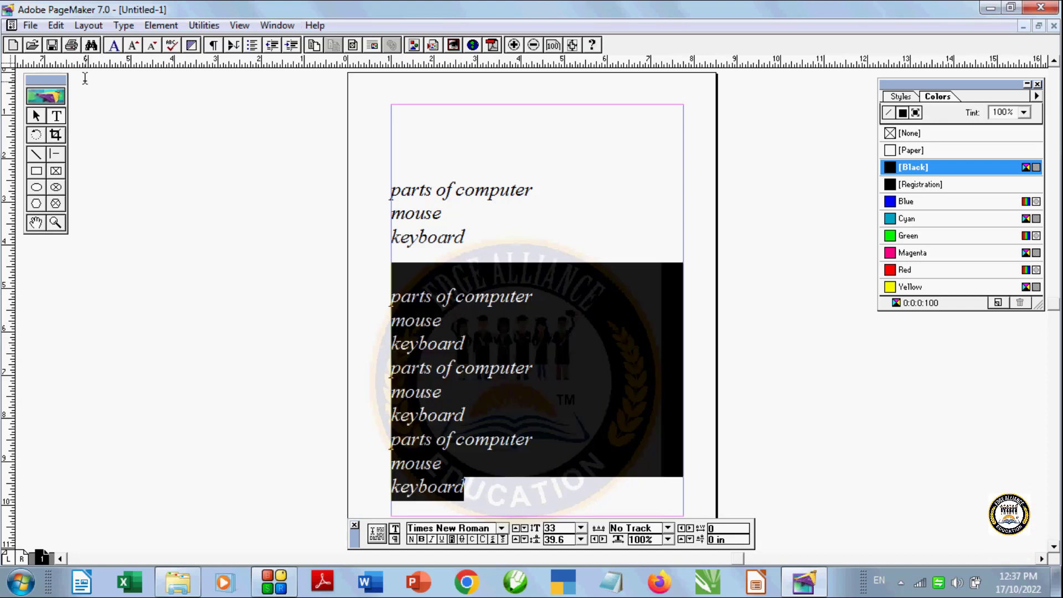
click(59, 26)
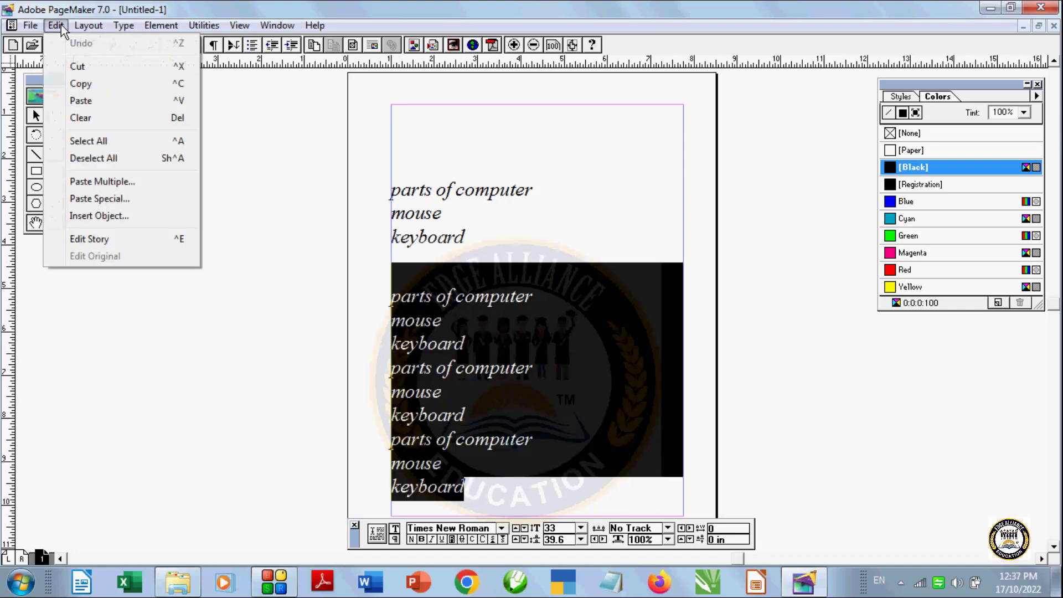
click(561, 367)
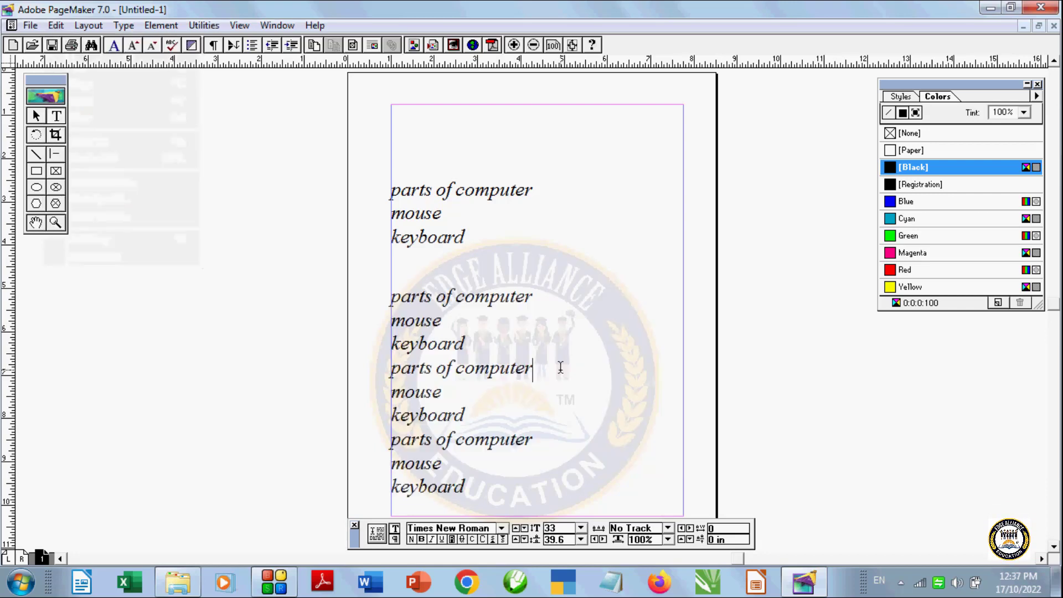
Replace all the text of the lower block with "A" and undo the replacement.
key(ctrl+a)
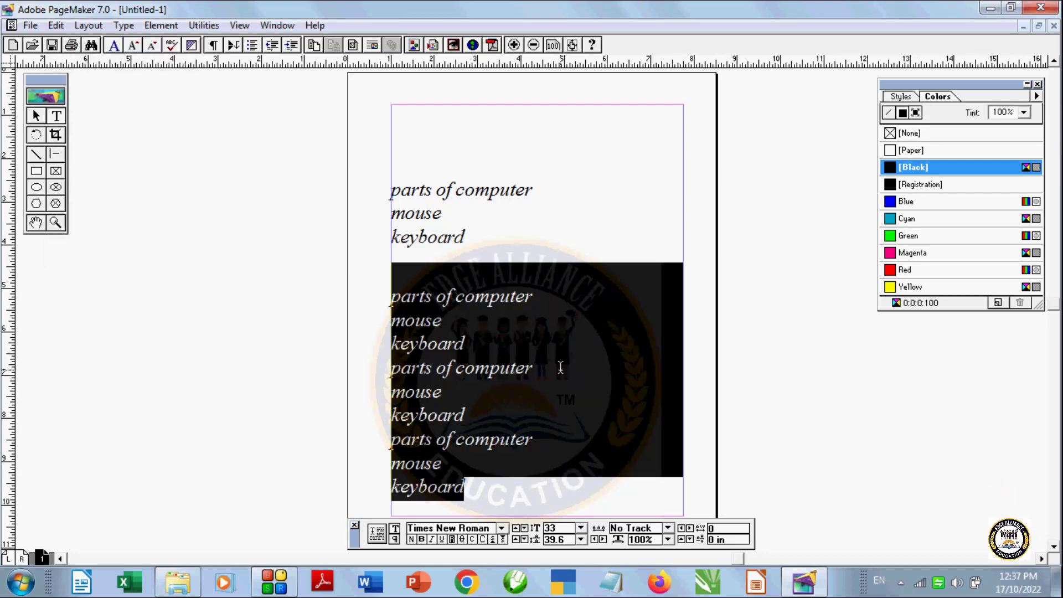
text(A)
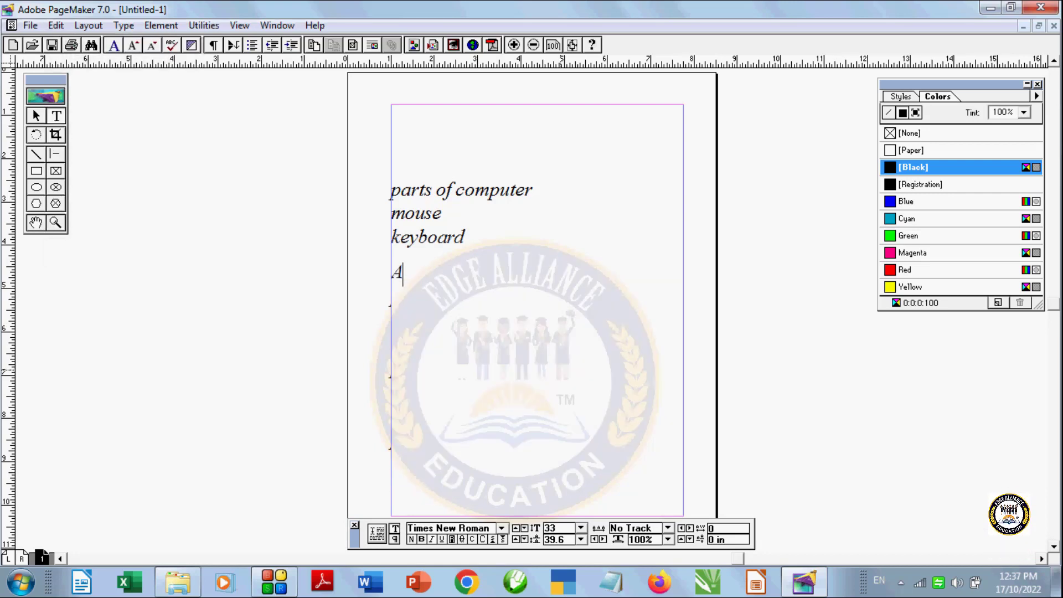
key(ctrl+z)
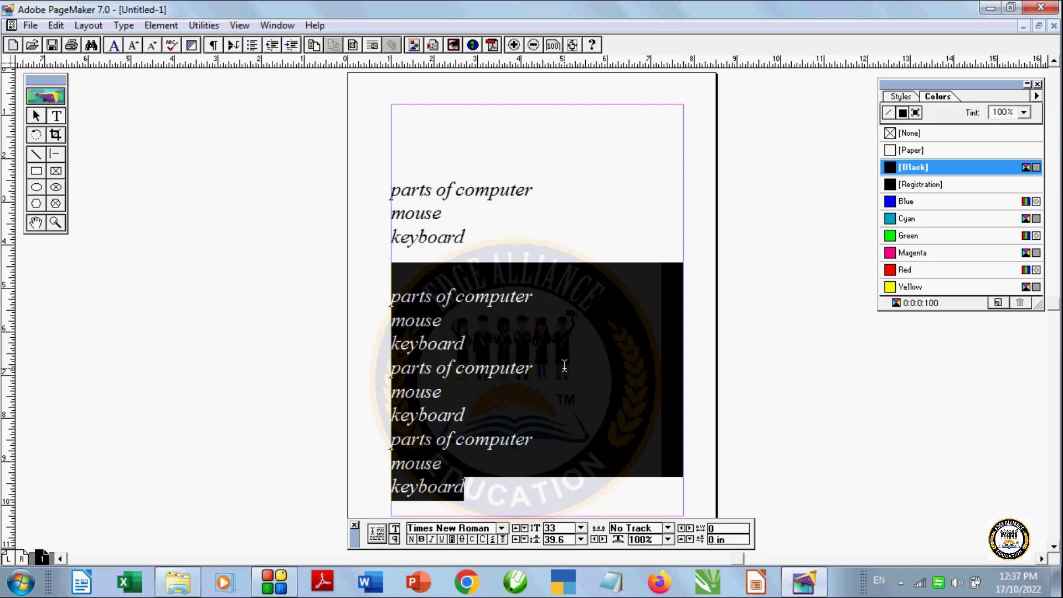
key(ctrl+z)
key(ctrl+z)
click(558, 359)
Delete all the text of the lower block and of the upper block from the page.
click(56, 26)
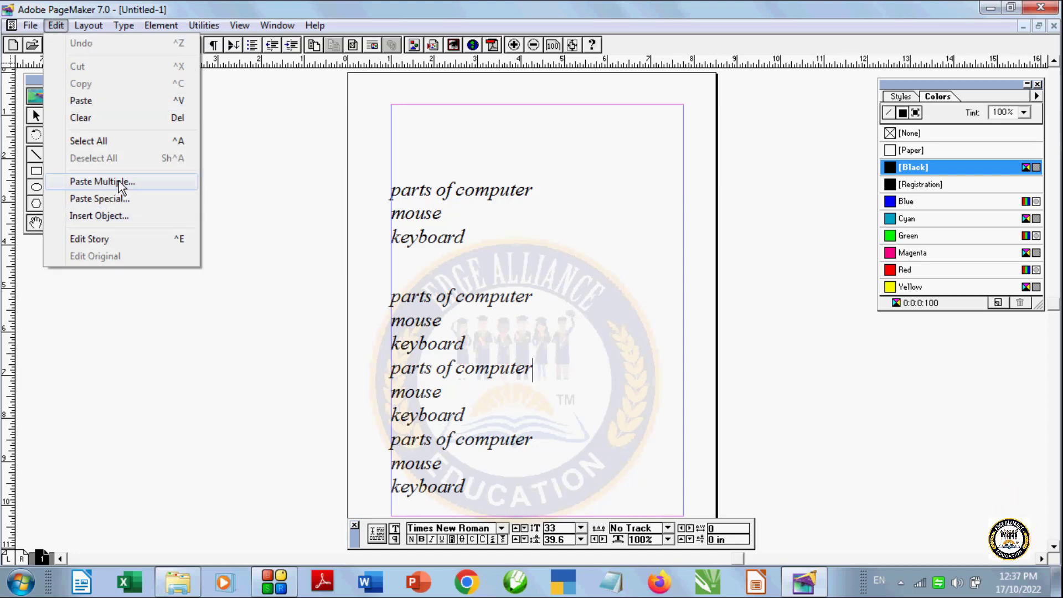
click(122, 100)
drag(464, 487, 432, 239)
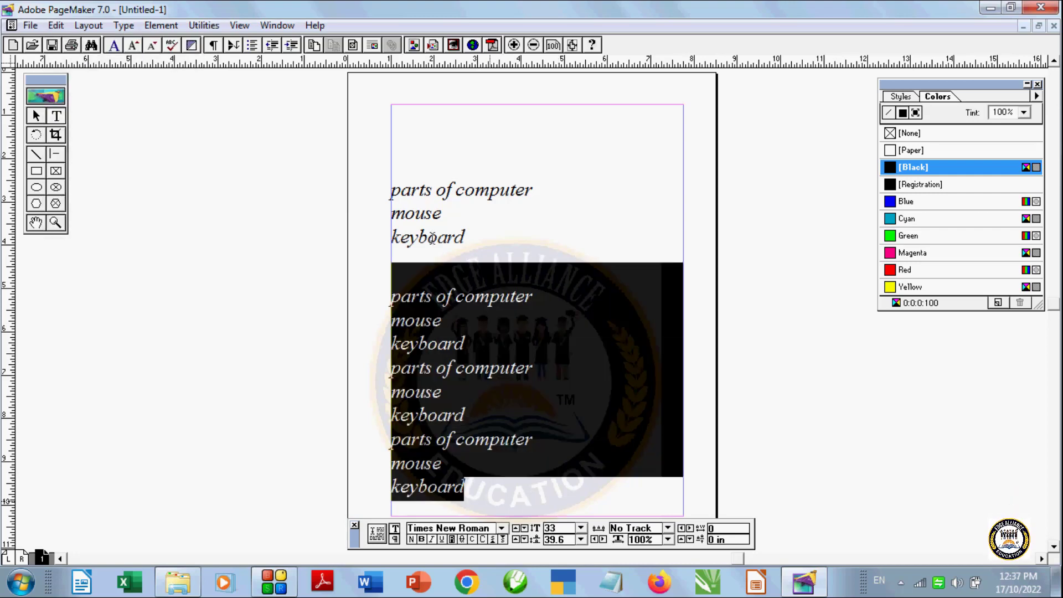
key(BackSpace)
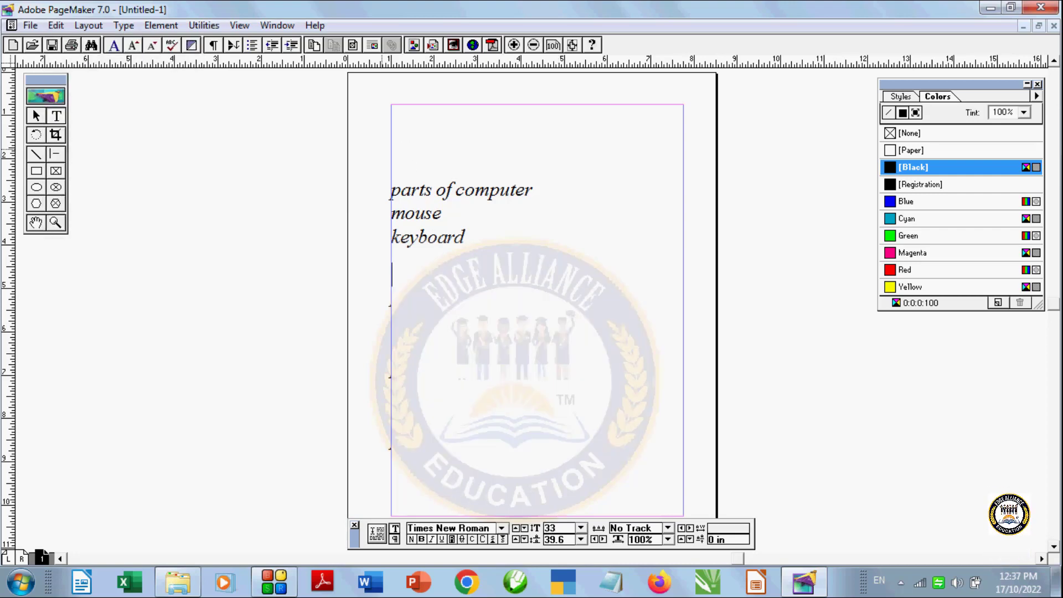
click(469, 212)
drag(472, 237, 364, 149)
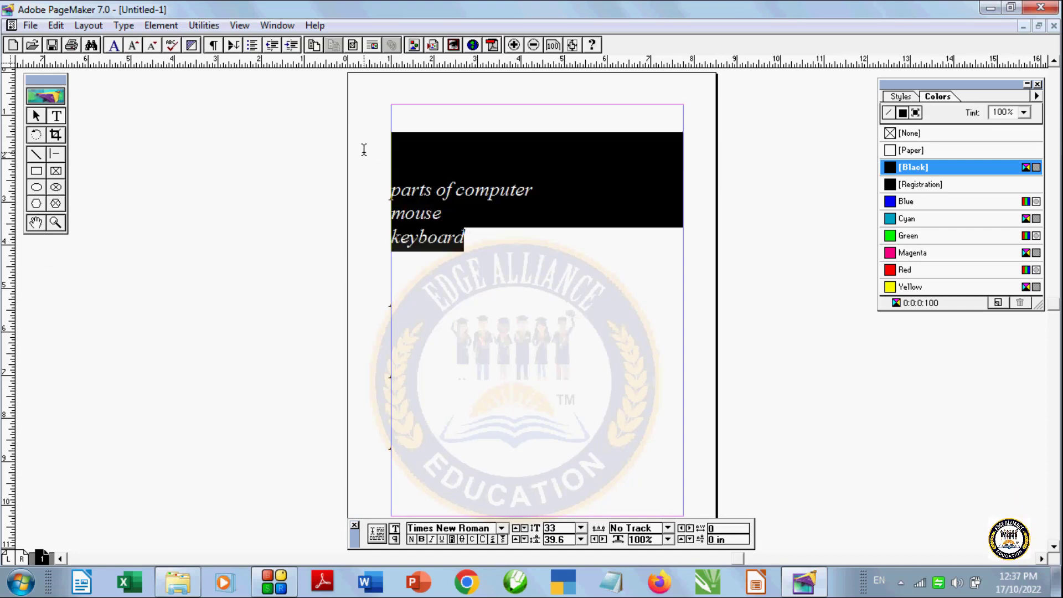
key(BackSpace)
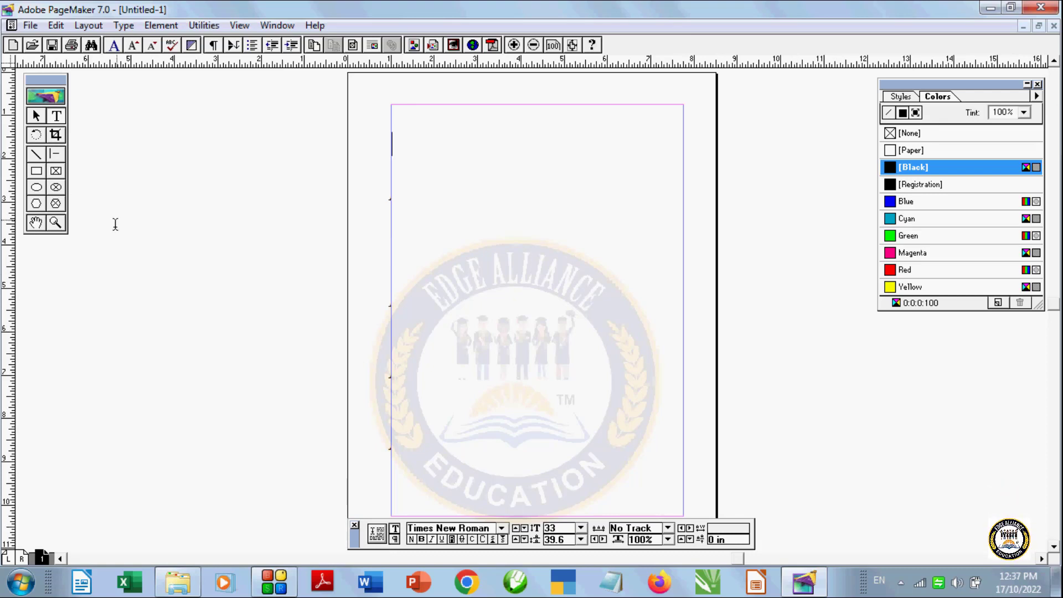
Draw a circle about 2 in wide and 1.9 in high near the page's upper-left margin and fill it with Green.
click(35, 188)
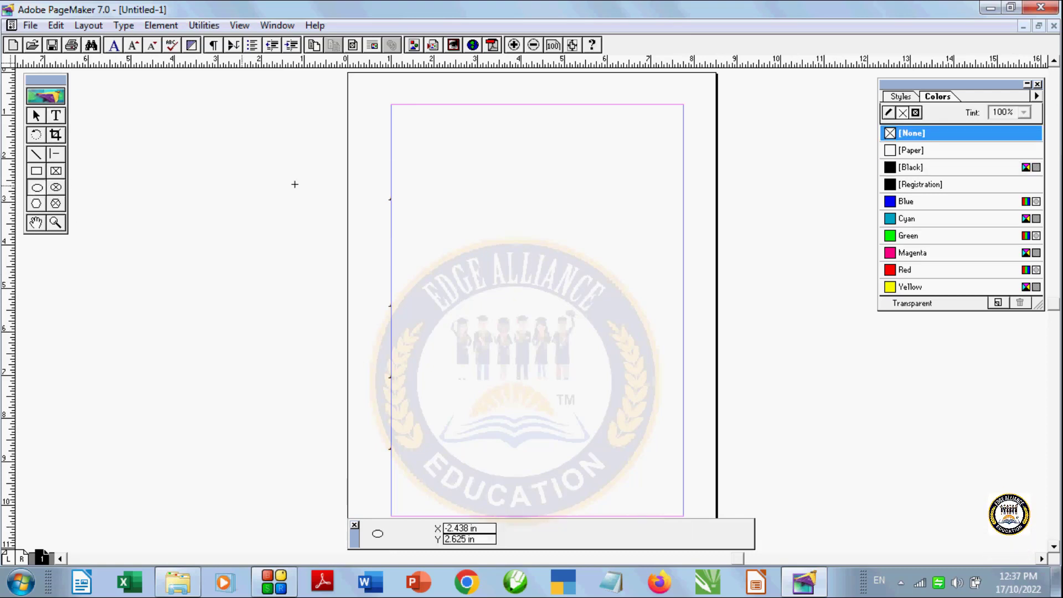
drag(492, 194, 500, 215)
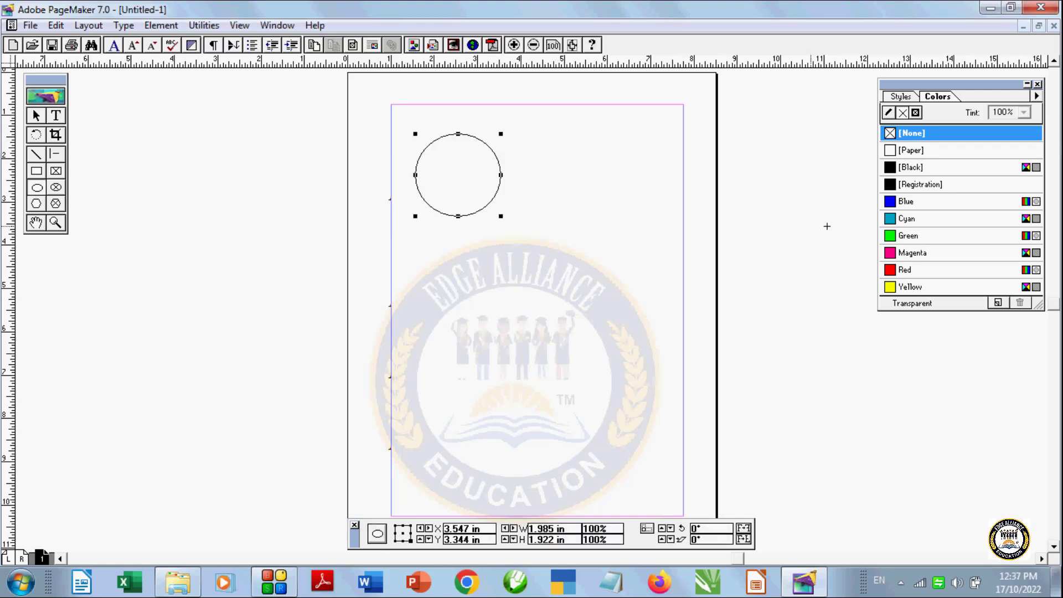
click(908, 235)
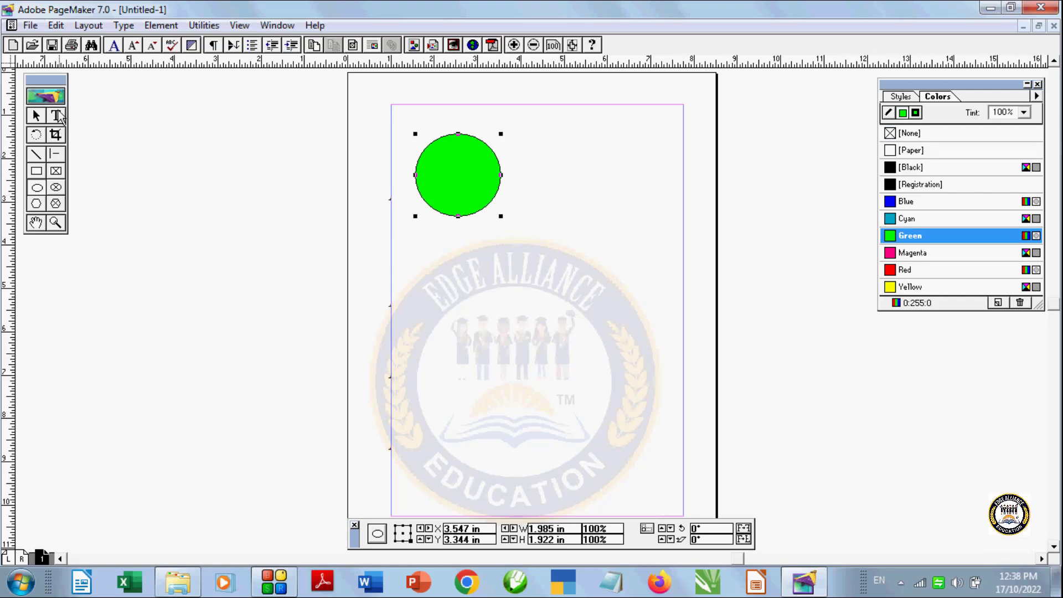
Copy the green circle and paste multiple with 5 copies, using horizontal and vertical offsets of 0.6 inches.
click(61, 28)
click(88, 83)
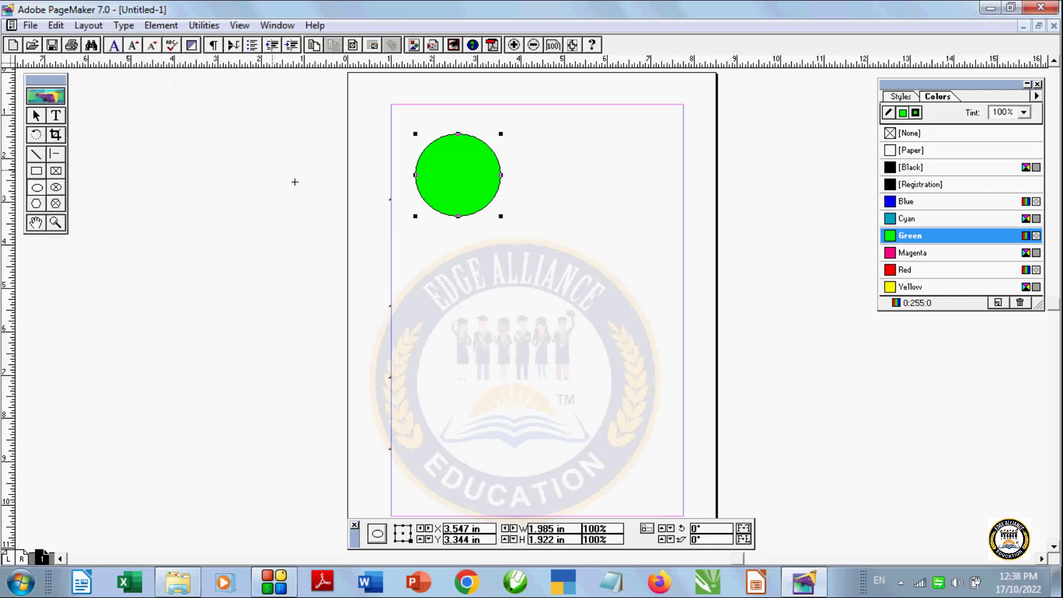
click(56, 25)
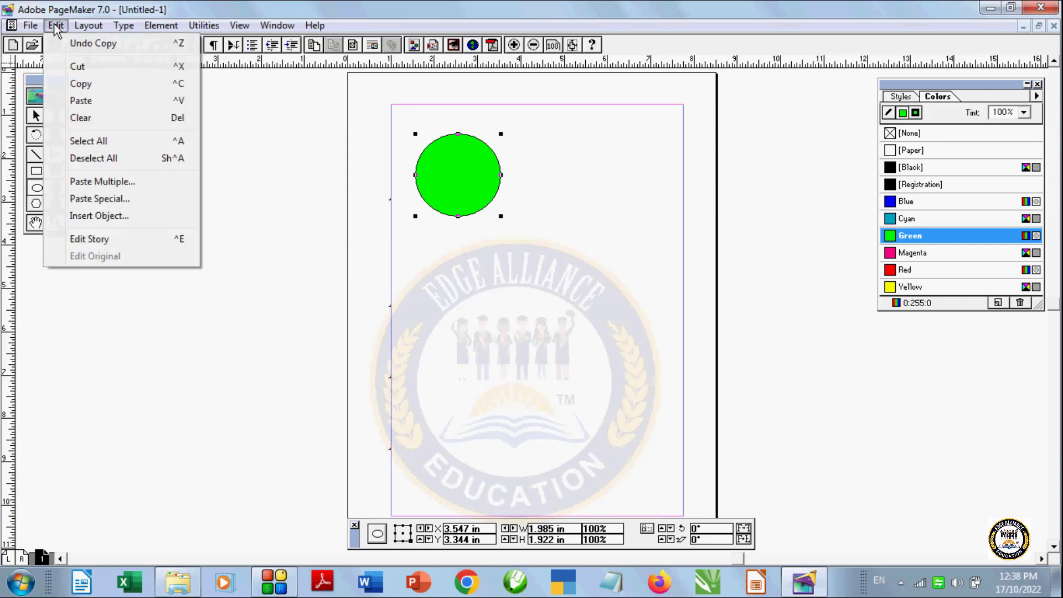
click(105, 181)
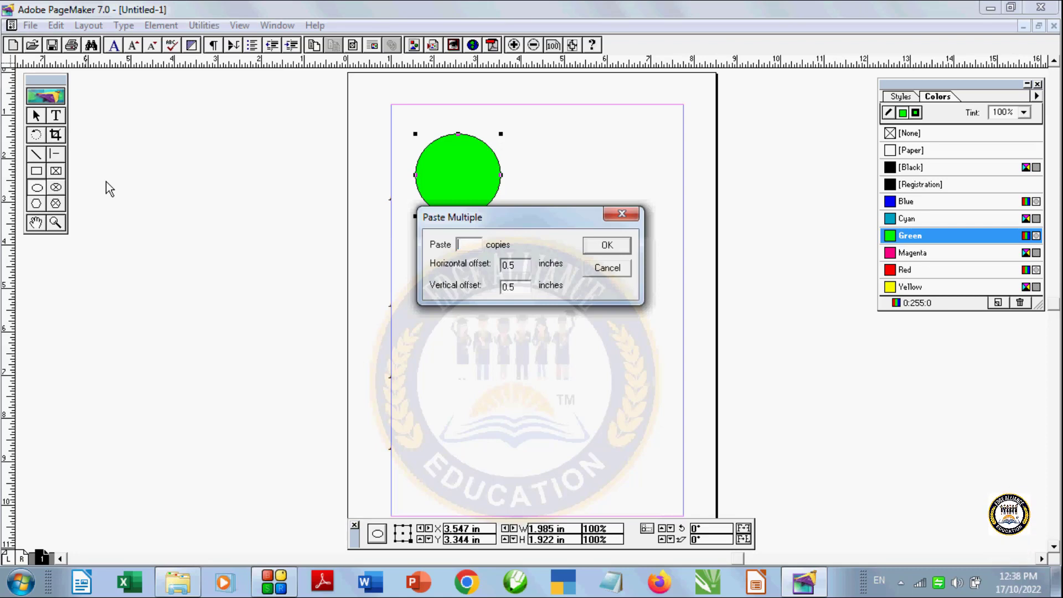
text(5)
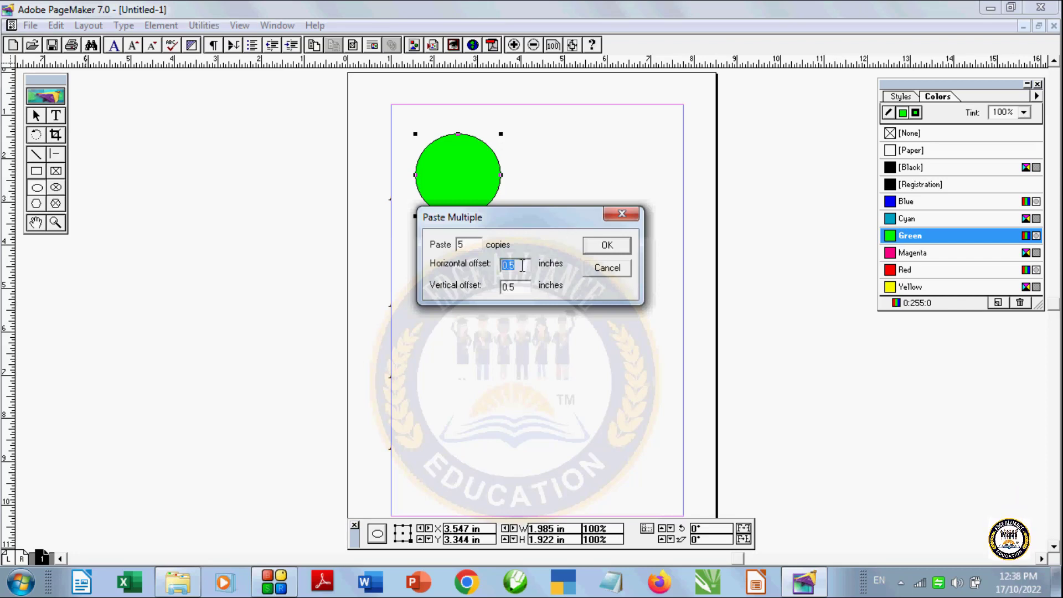
text(0.)
click(504, 290)
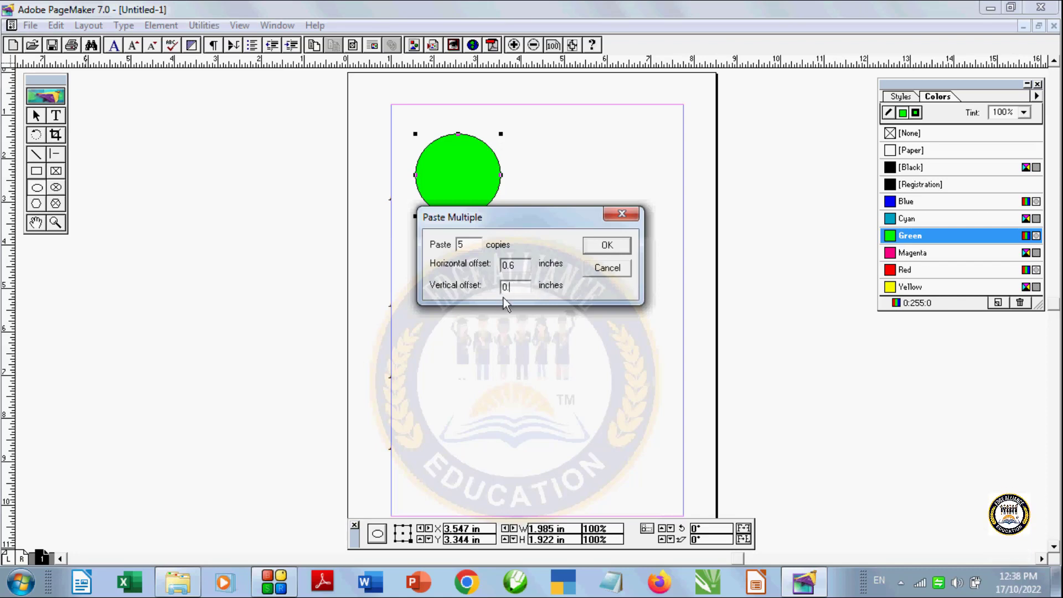
text(6)
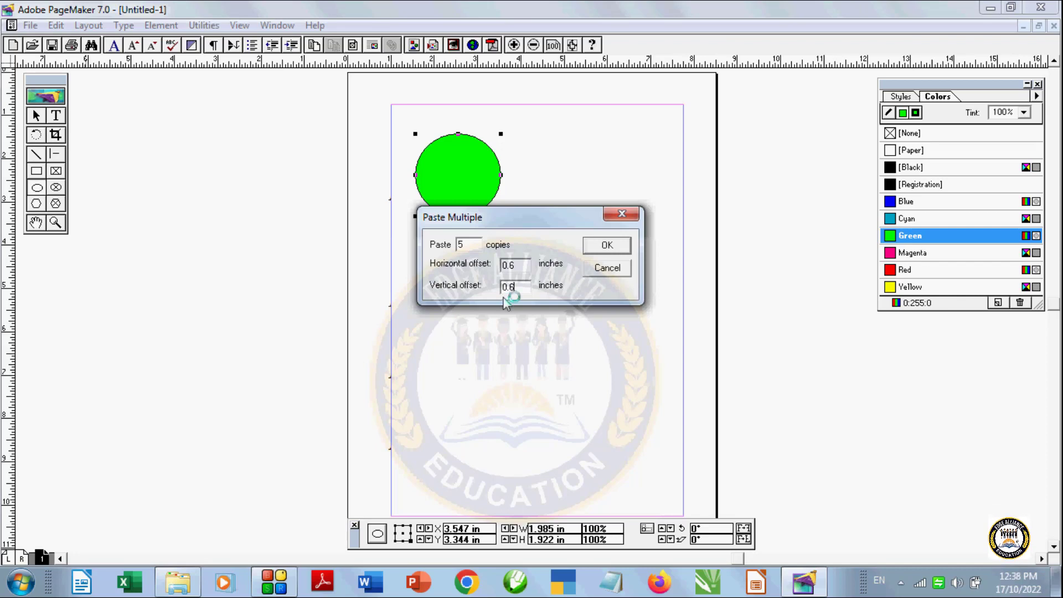
click(609, 246)
Spread the six overlapping green circles apart into a rough ring around the page so that none overlap.
drag(587, 301, 394, 363)
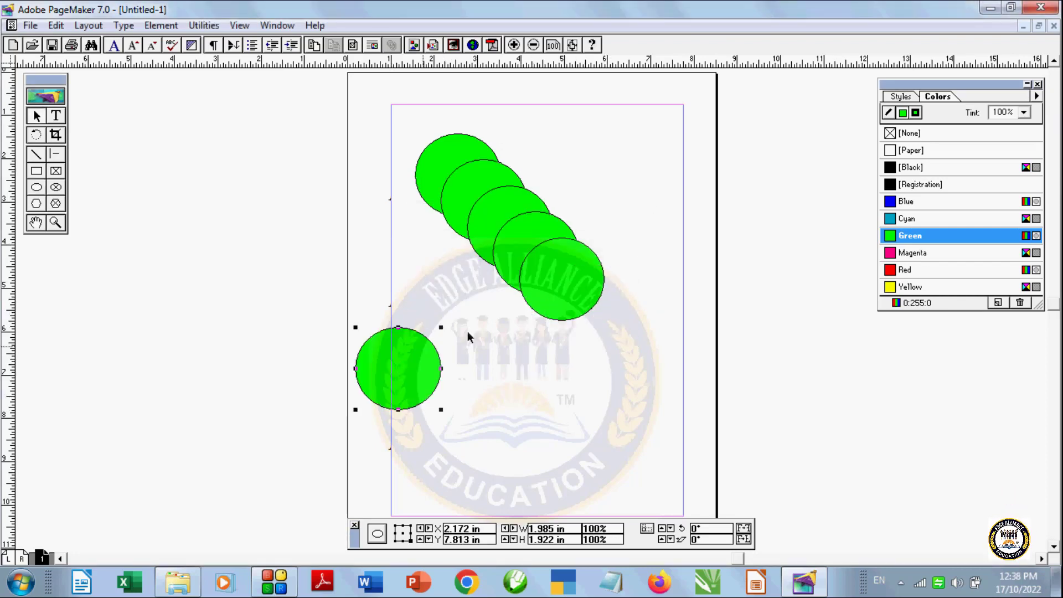
drag(555, 288, 652, 333)
drag(529, 260, 531, 356)
click(521, 236)
drag(520, 237, 602, 200)
drag(500, 207, 376, 271)
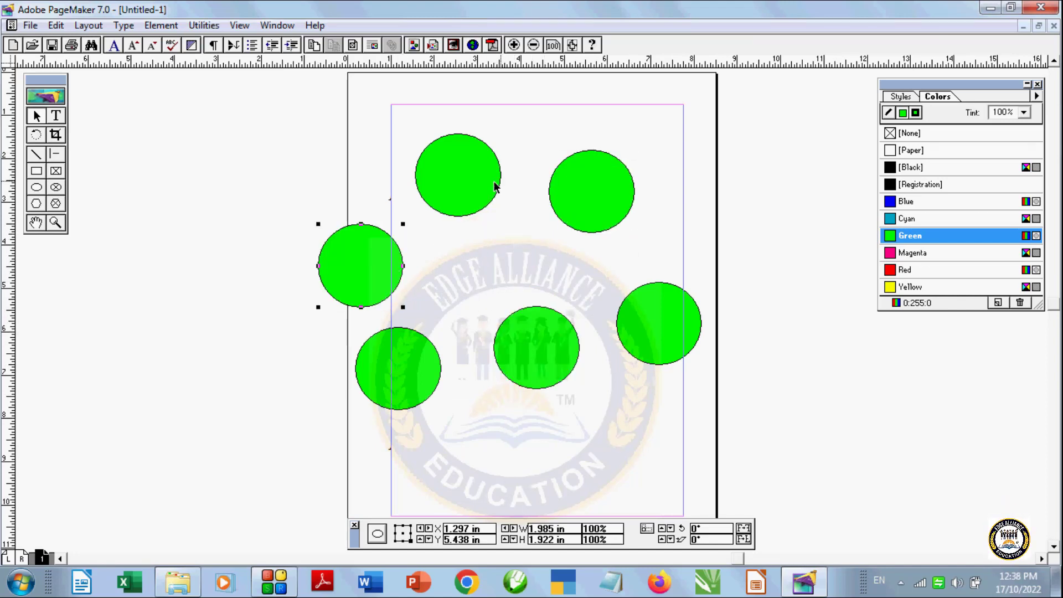
drag(495, 187, 498, 153)
drag(583, 179, 609, 155)
drag(516, 348, 566, 437)
mouse_move(626, 318)
mouse_down()
mouse_move(627, 301)
mouse_move(615, 304)
mouse_up()
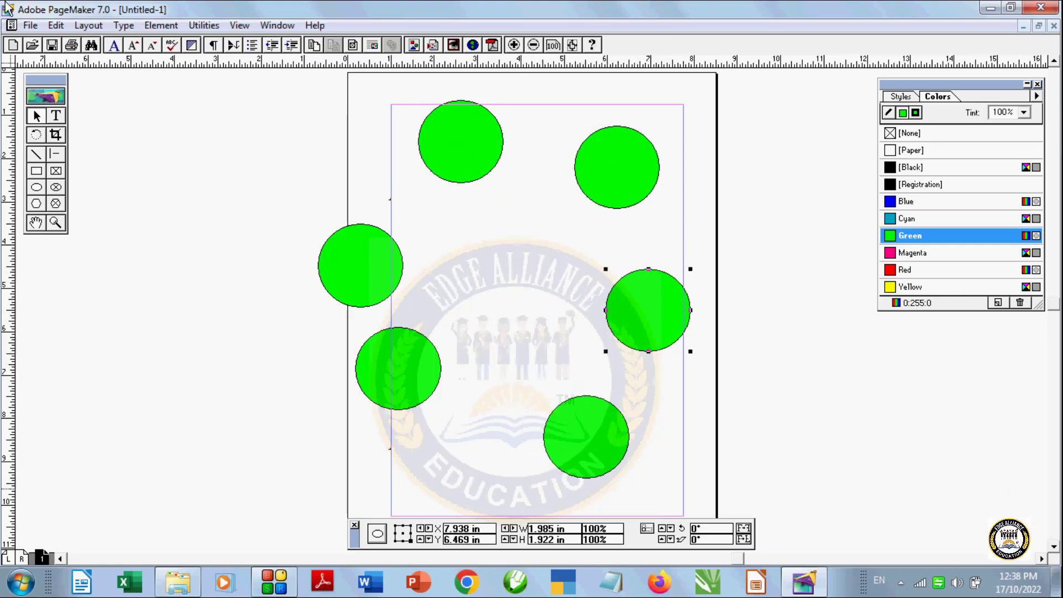
Select all objects on the page and delete them.
click(56, 25)
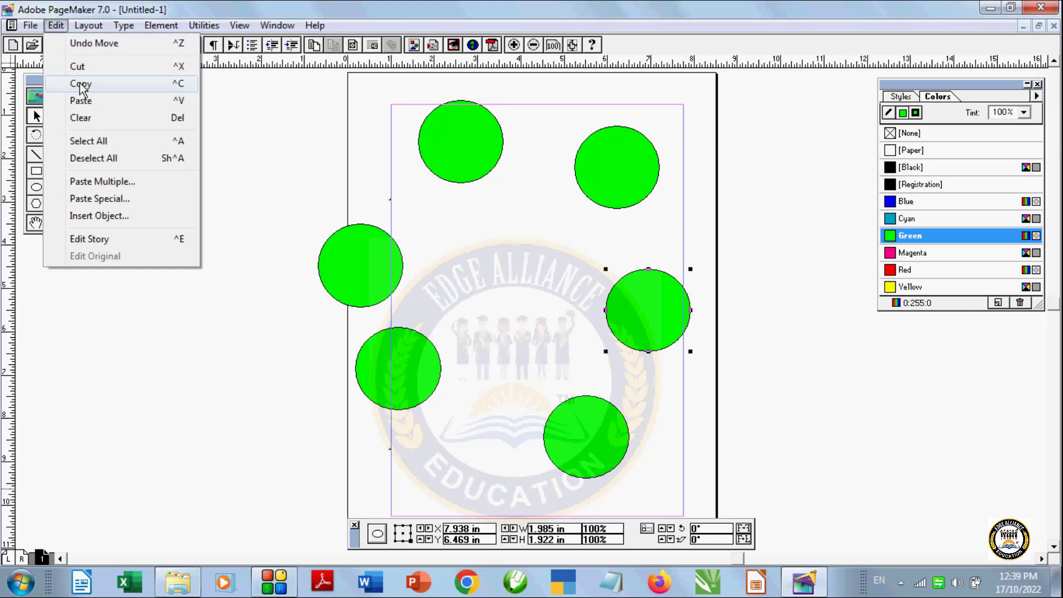
click(102, 142)
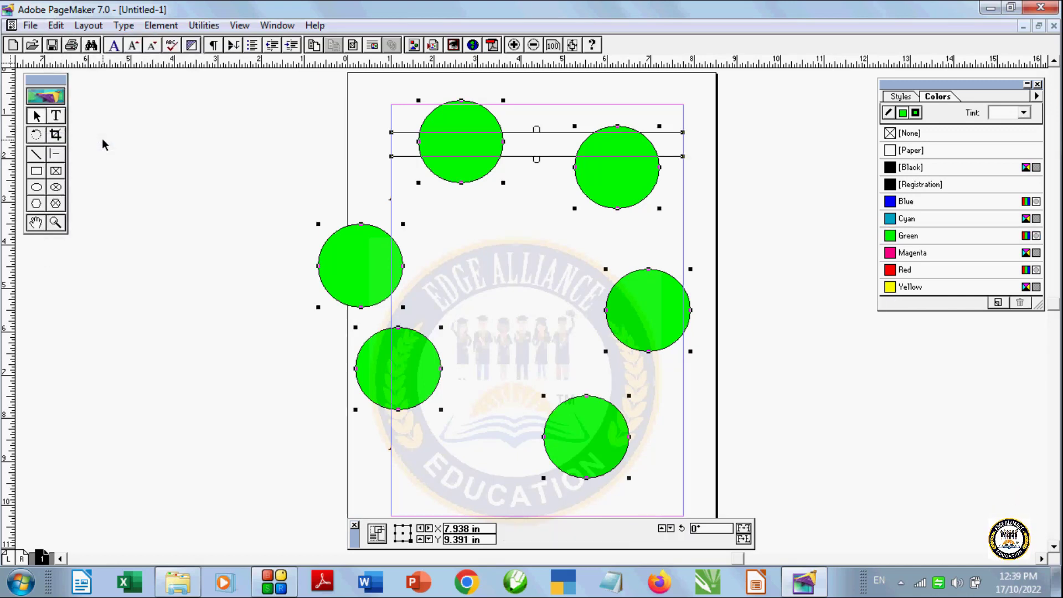
key(Delete)
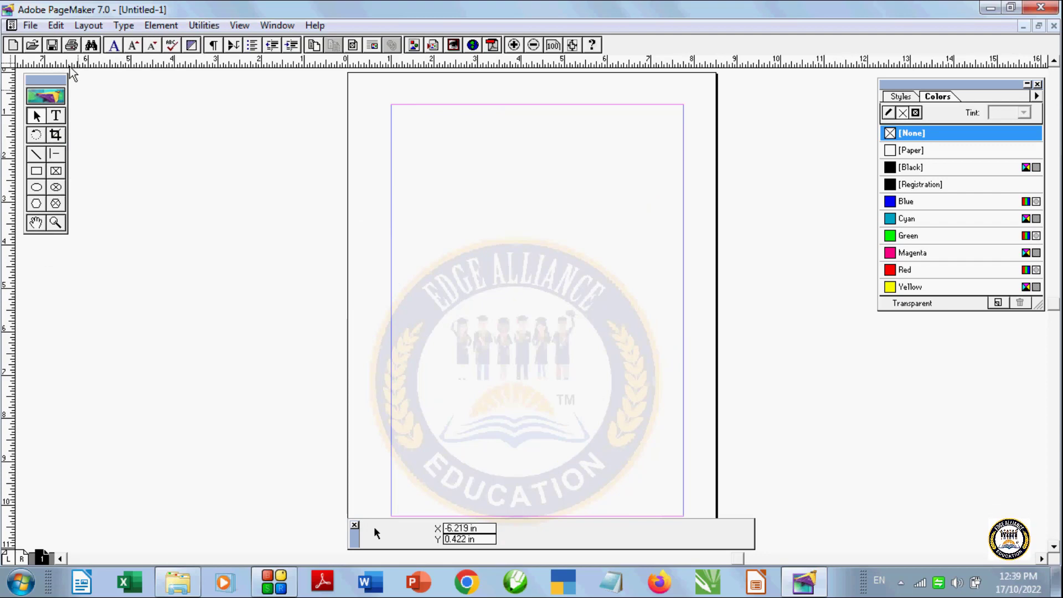
click(55, 25)
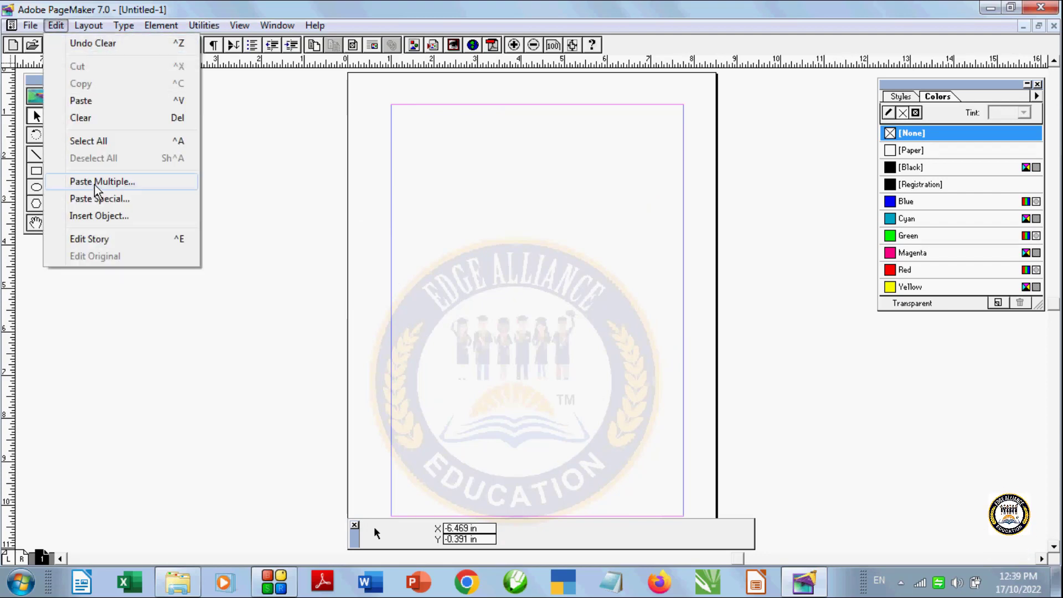
click(108, 202)
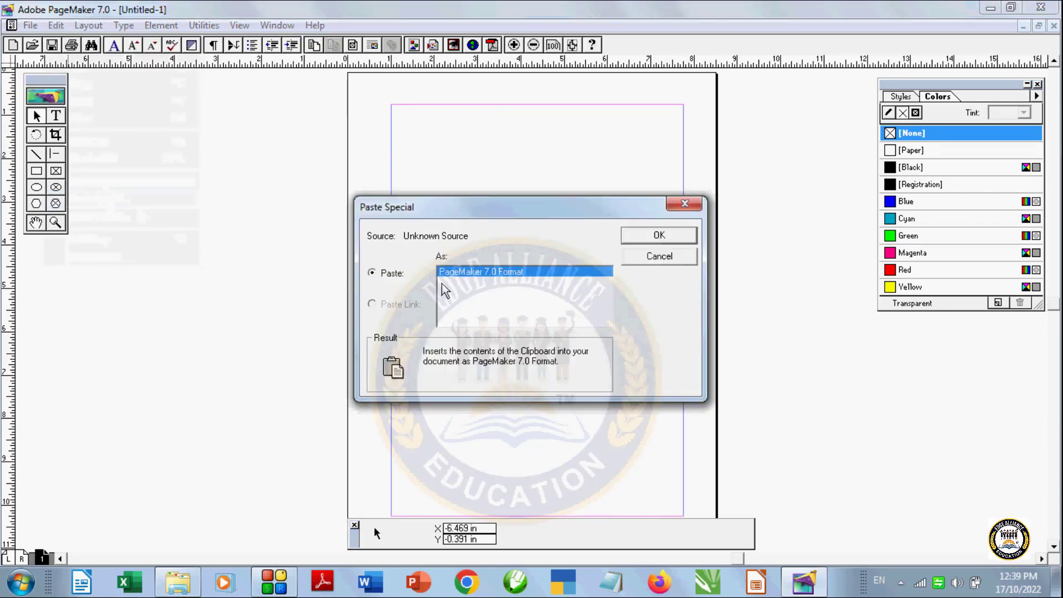
click(643, 258)
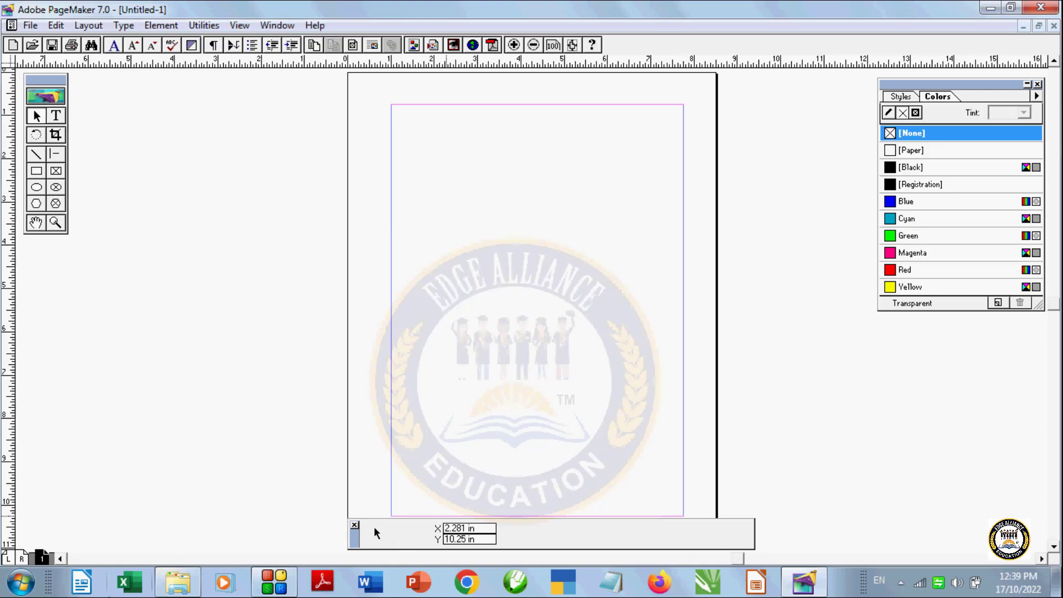
Open Paint and draw a black six-pointed star outline about 190 px wide and 200 px high.
click(21, 581)
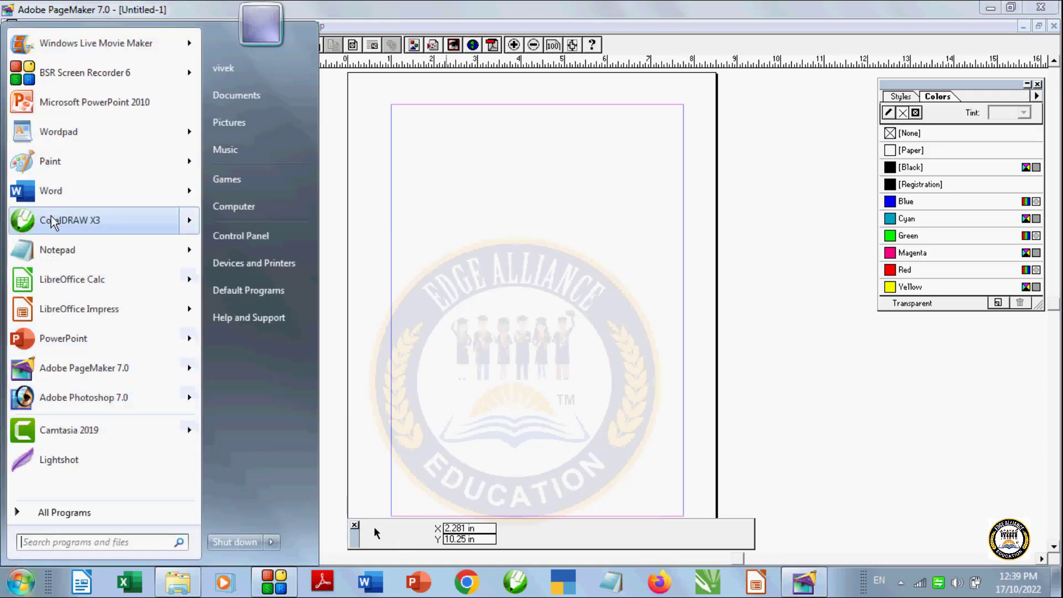
click(53, 166)
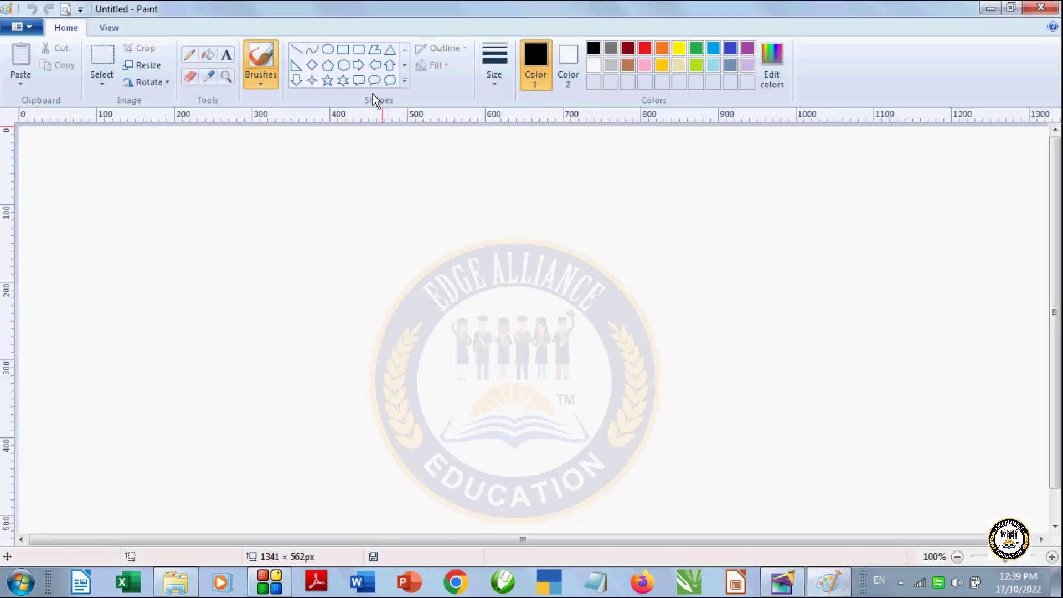
click(343, 80)
mouse_move(313, 235)
mouse_down()
mouse_move(363, 304)
mouse_move(462, 393)
mouse_up()
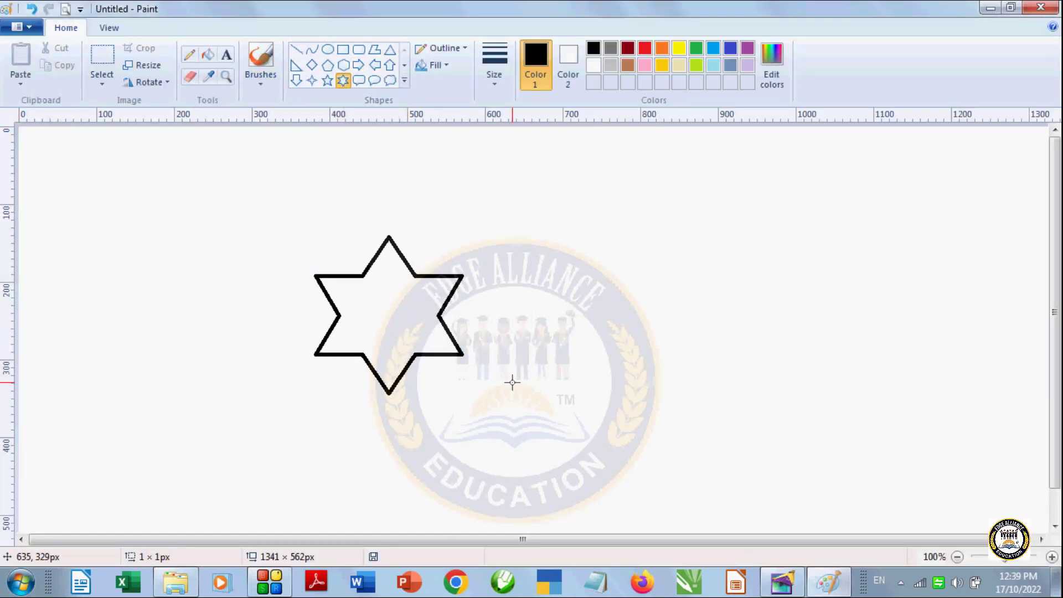
Copy a 327 × 315 px area around the star and paste it onto the PageMaker page as a Paintbrush Picture object.
click(102, 61)
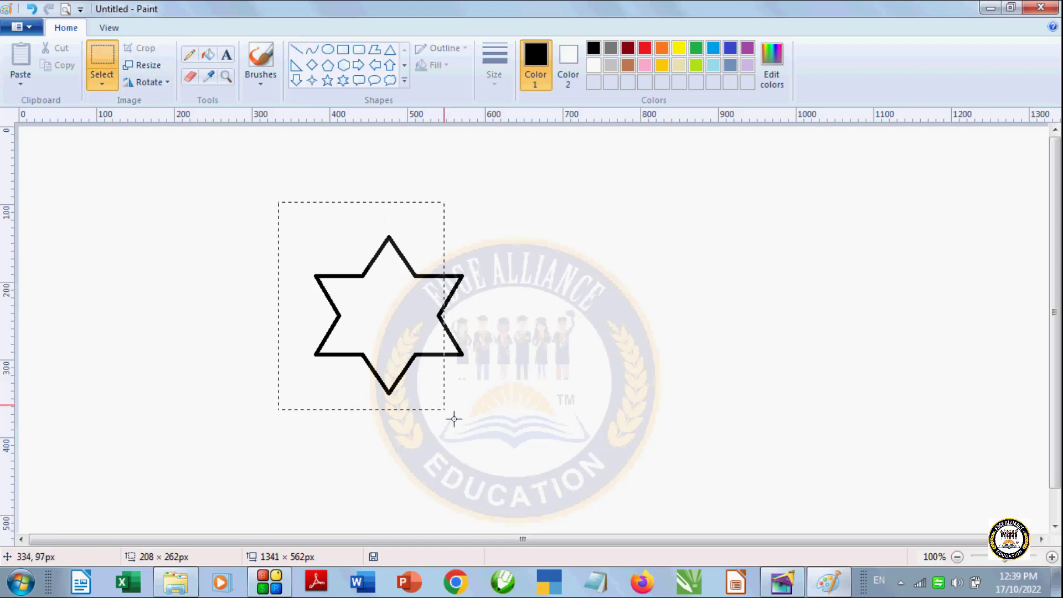
drag(454, 419, 531, 445)
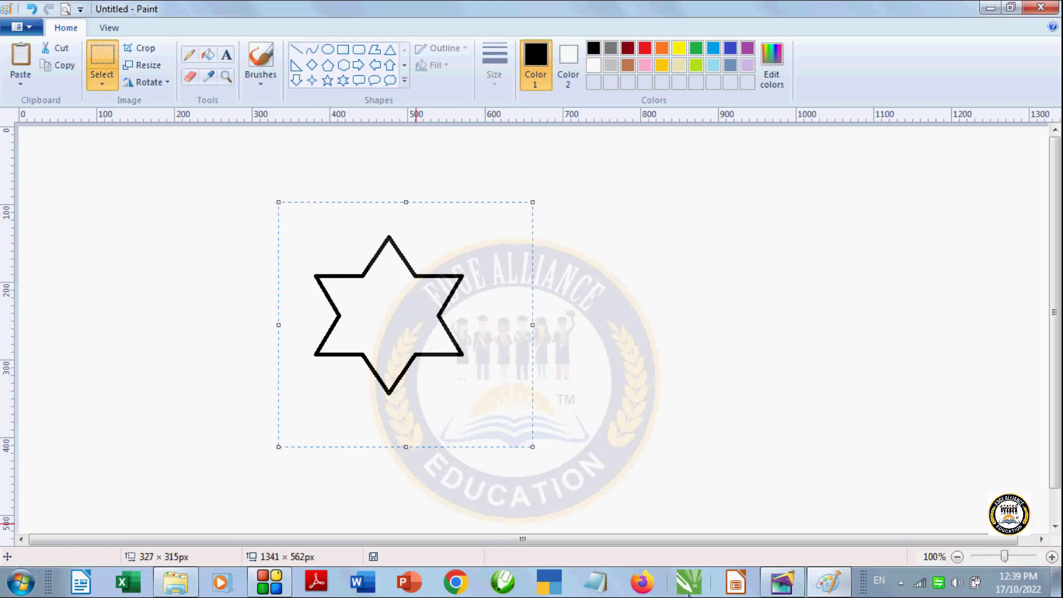
click(781, 582)
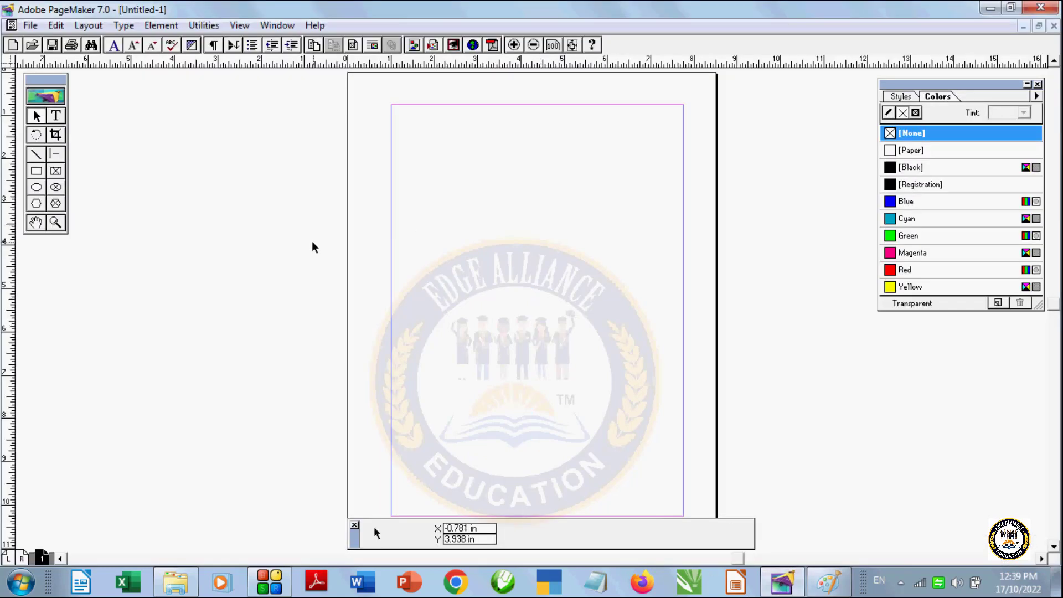
click(56, 25)
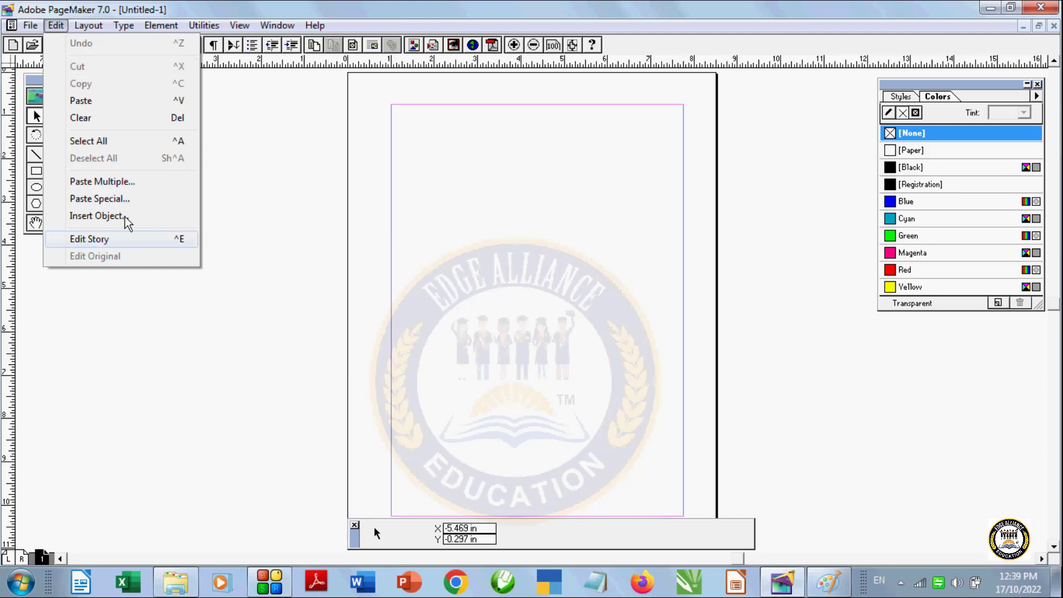
click(116, 200)
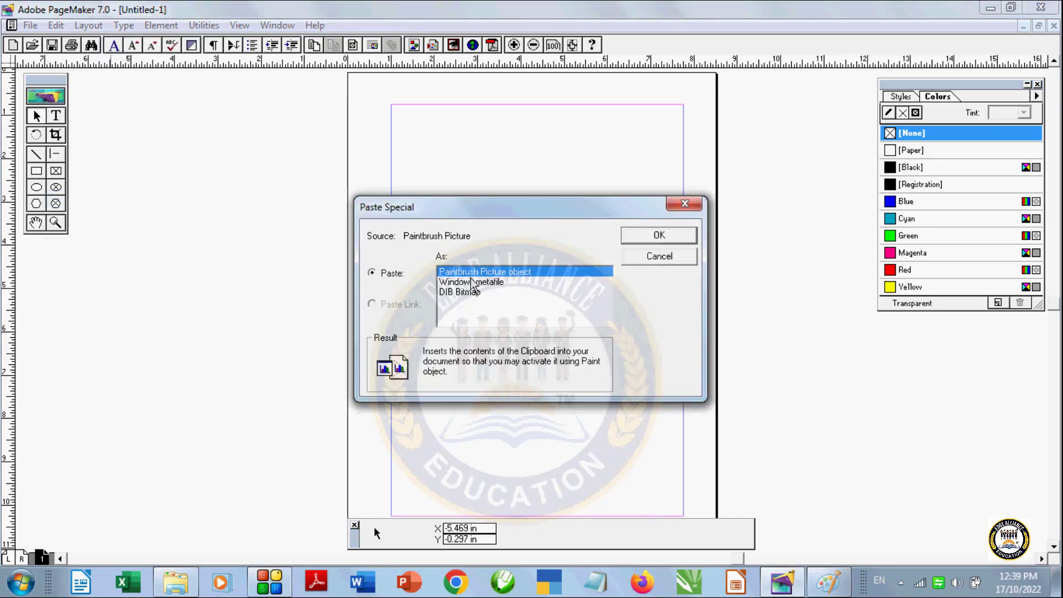
click(658, 237)
drag(348, 308, 482, 281)
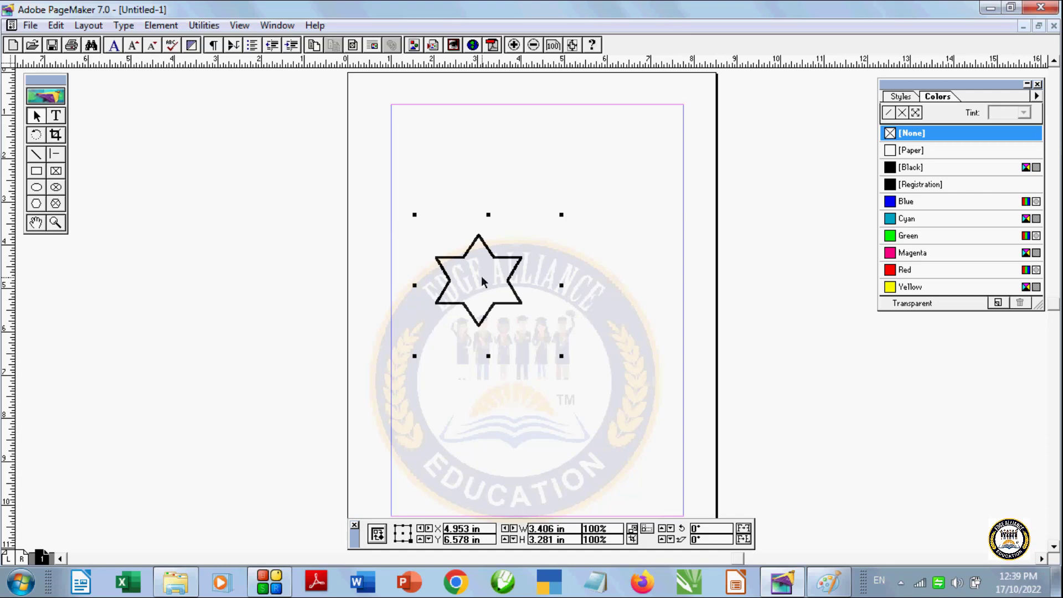
Open the pasted star for editing in Paint, fill it with black, and return to PageMaker.
double_click(494, 280)
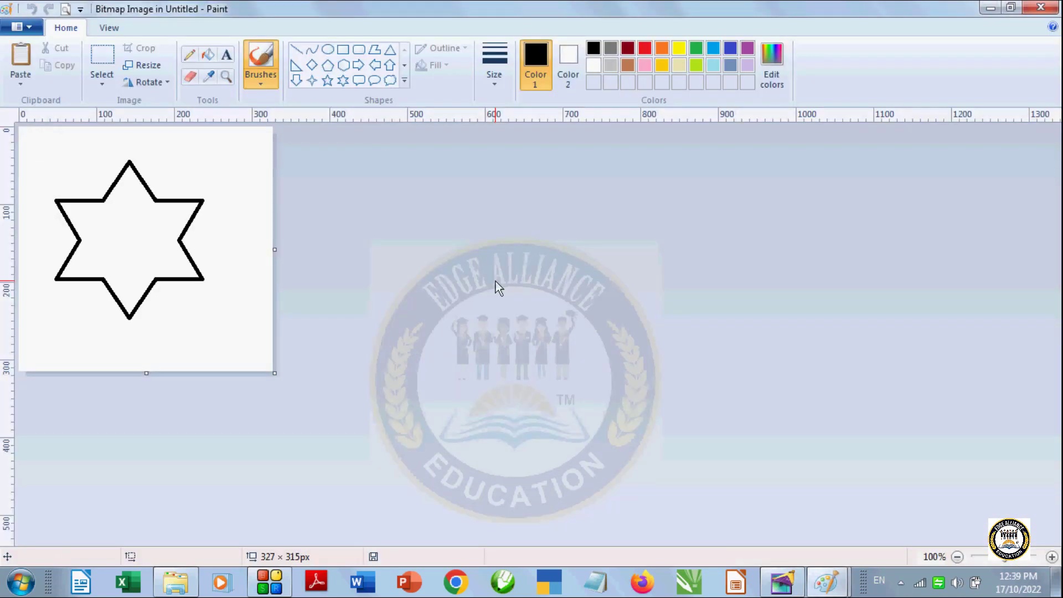
click(208, 54)
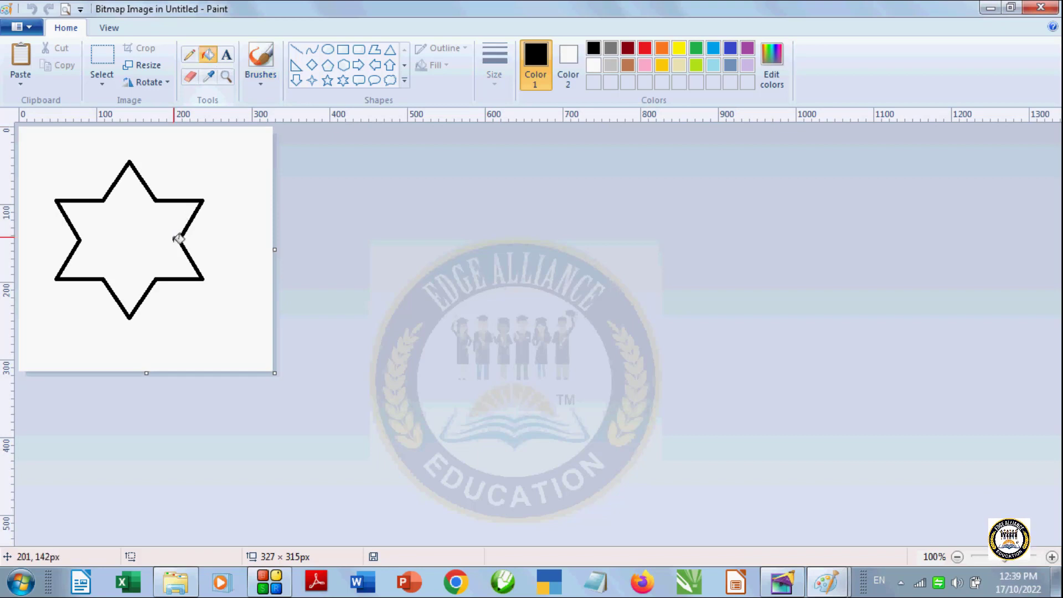
click(177, 239)
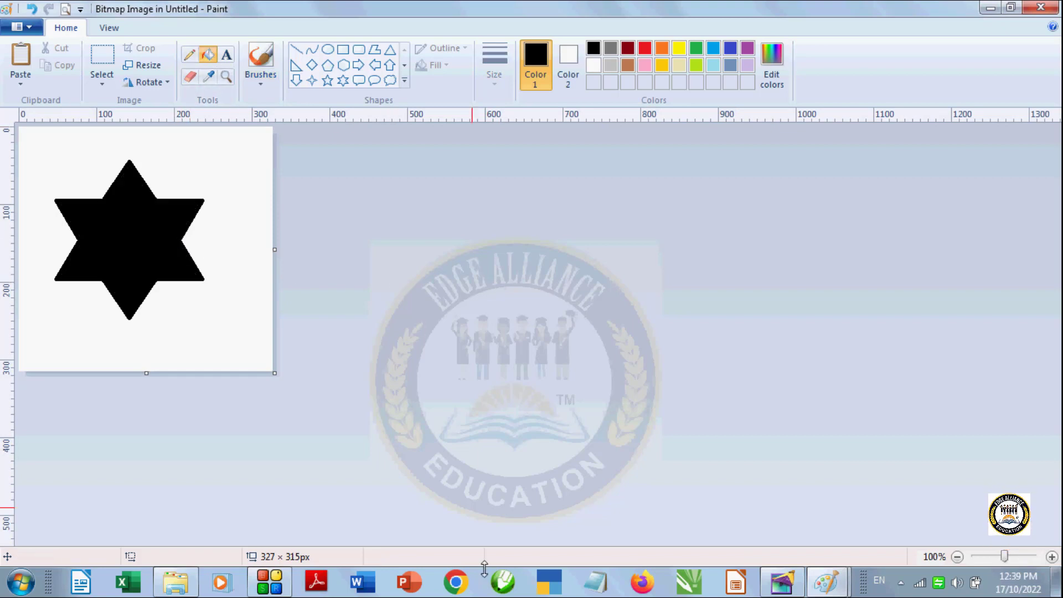
click(794, 586)
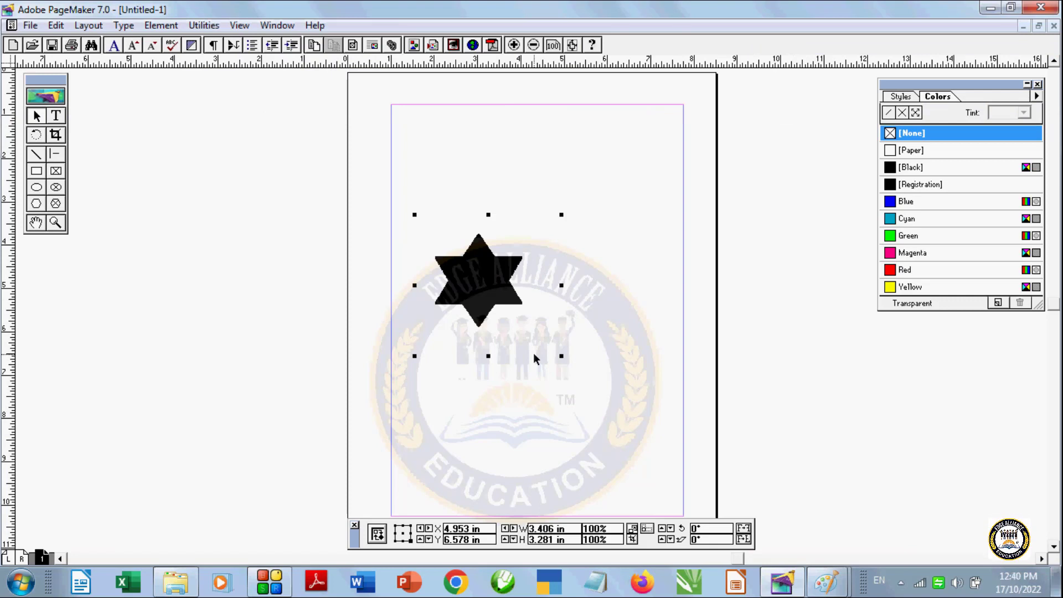
Delete the black star and paste the copied picture as a Windows metafile, placed around the middle of the page.
key(Delete)
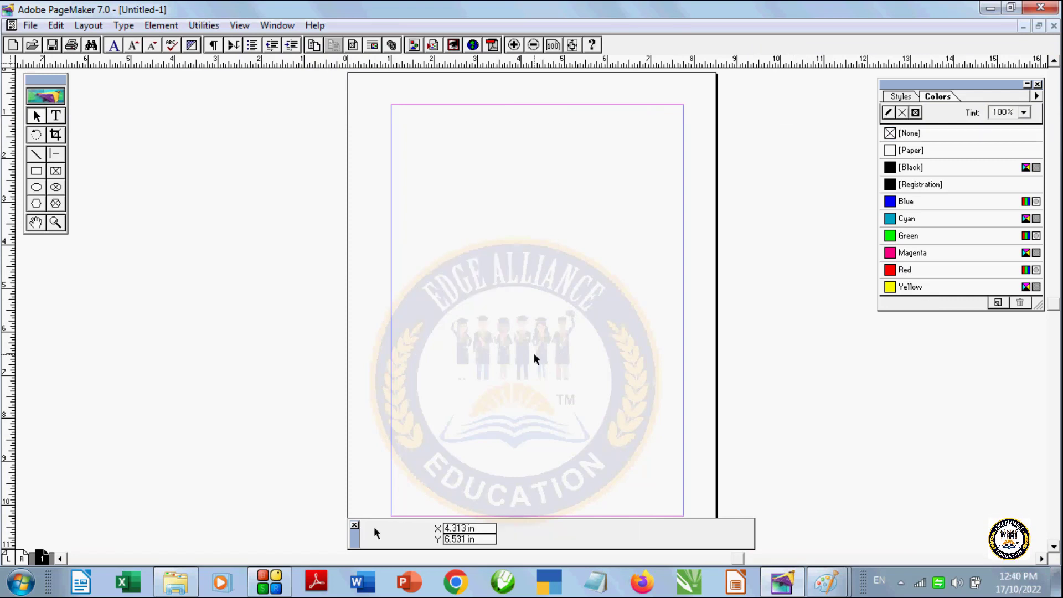
click(56, 26)
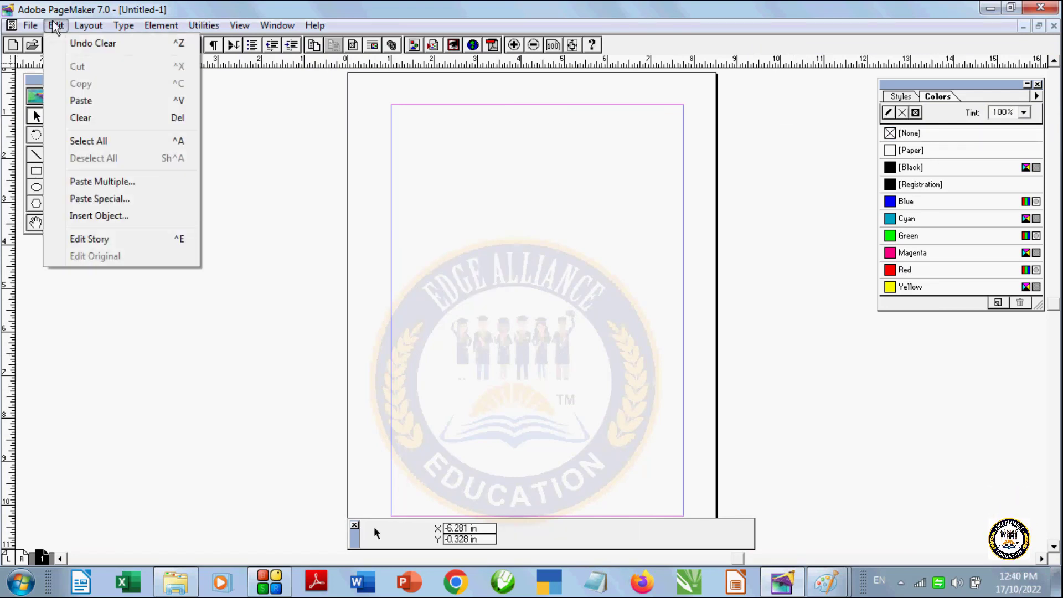
click(110, 198)
click(470, 282)
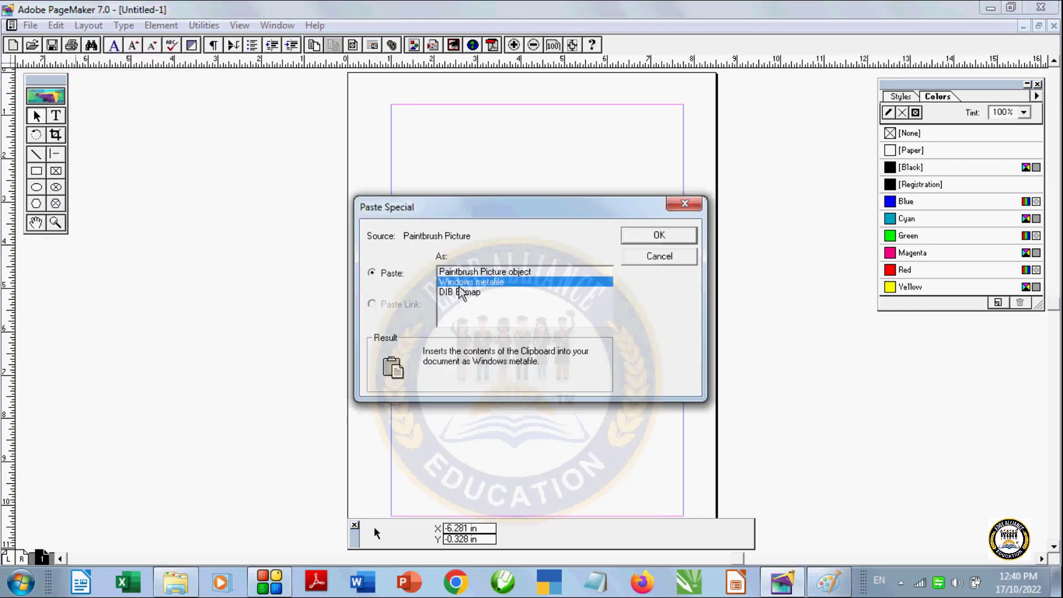
click(637, 235)
drag(330, 332, 489, 304)
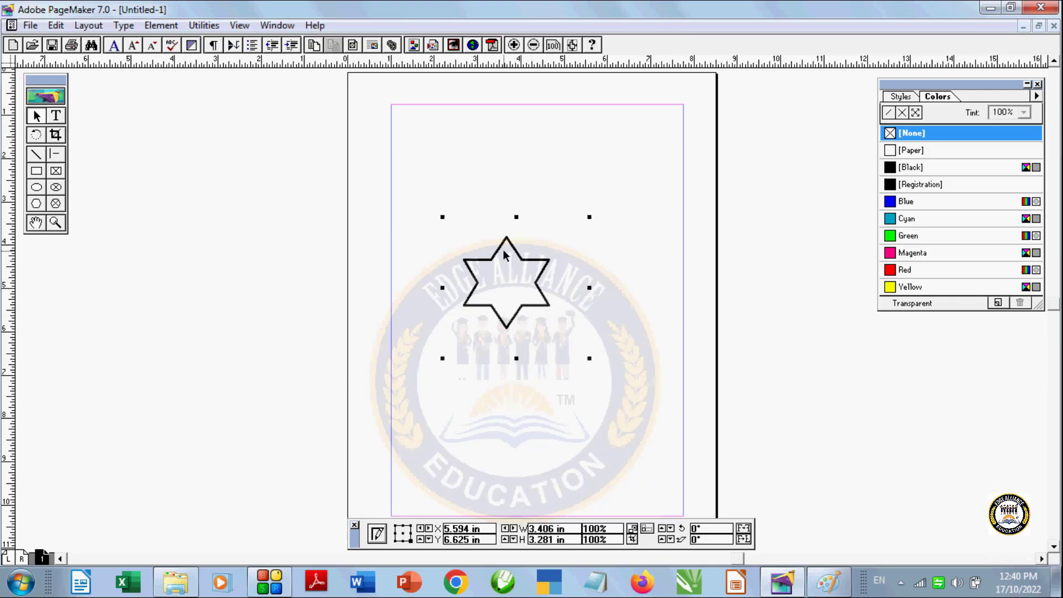
Delete the metafile star from the page and insert a new Bitmap Image object.
key(Delete)
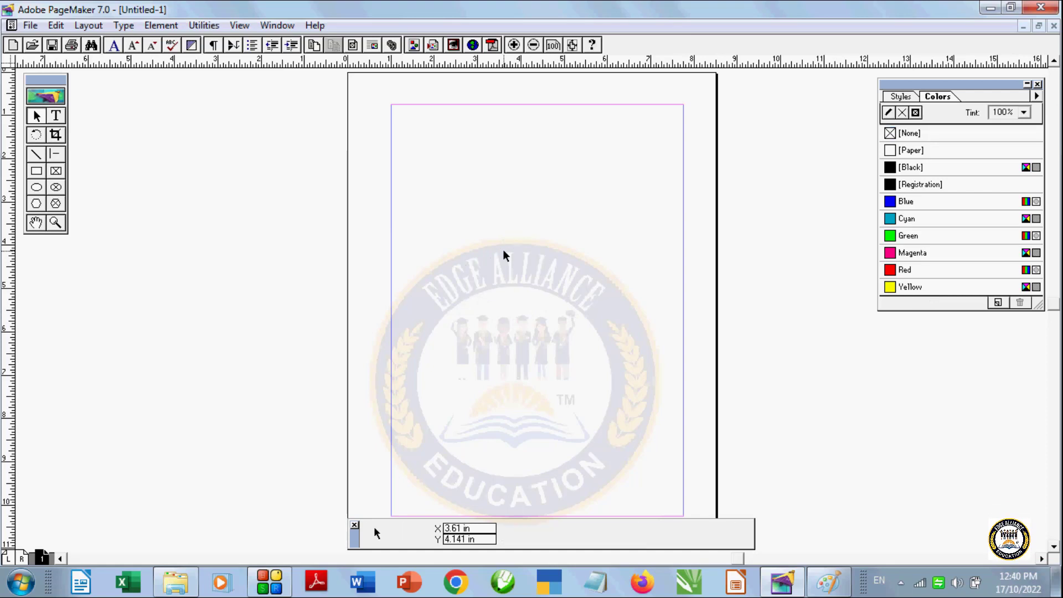
click(56, 26)
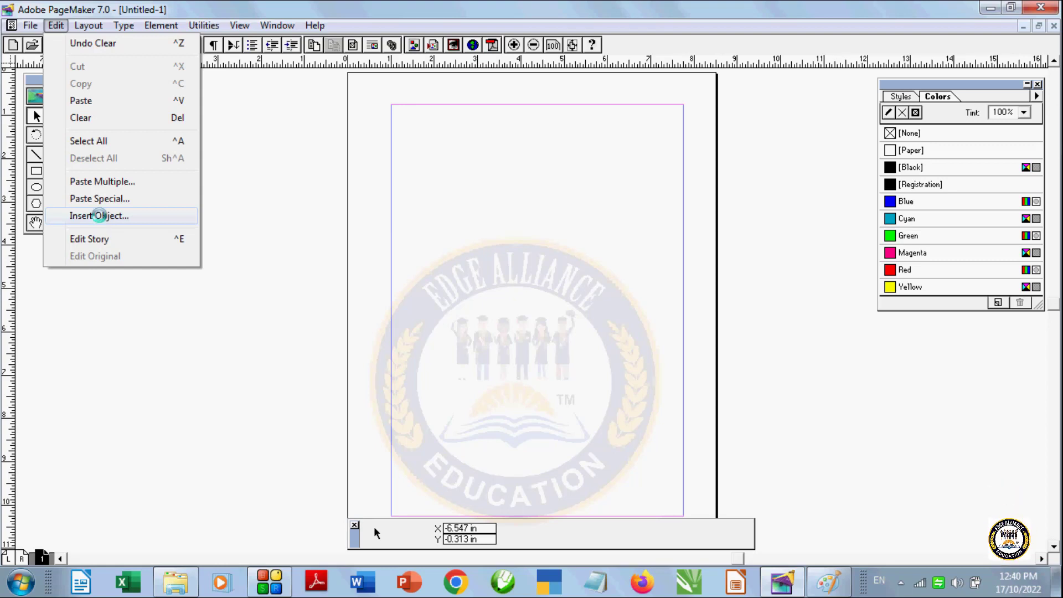
click(99, 215)
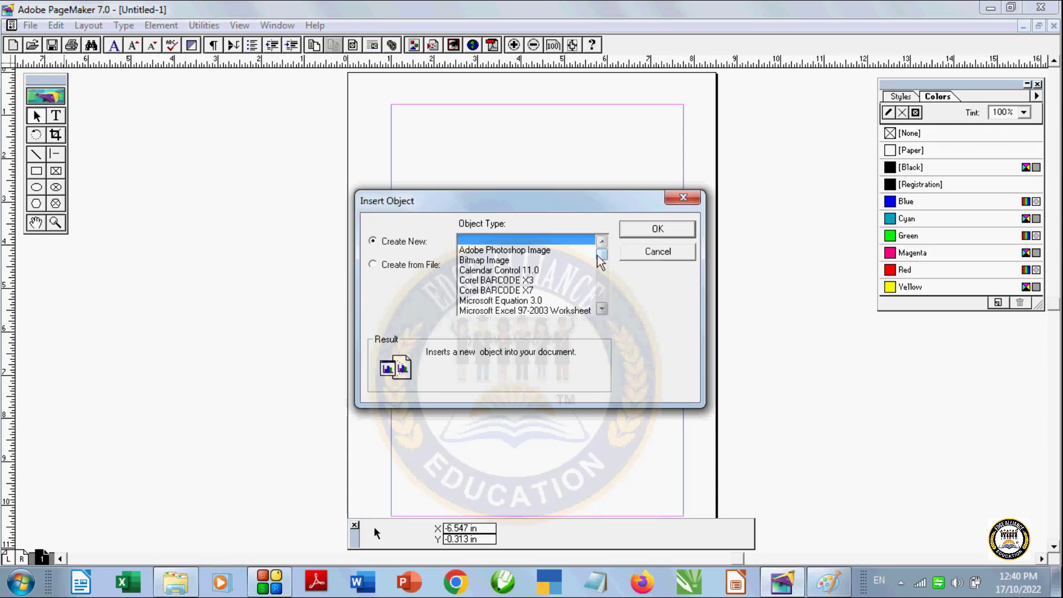
drag(601, 258, 601, 322)
scroll(601, 324, up, 10)
click(503, 262)
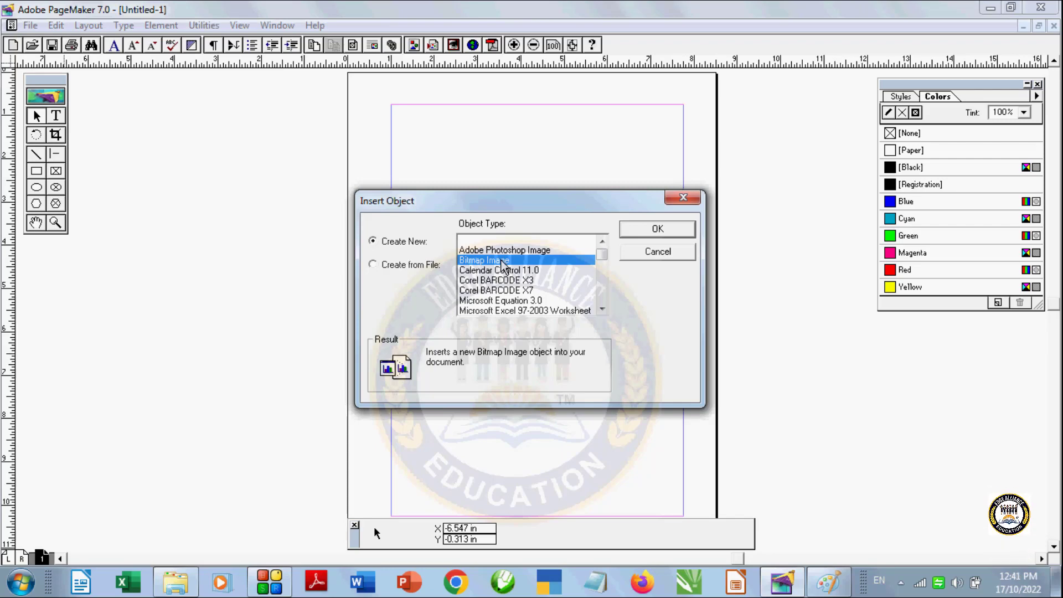
click(663, 231)
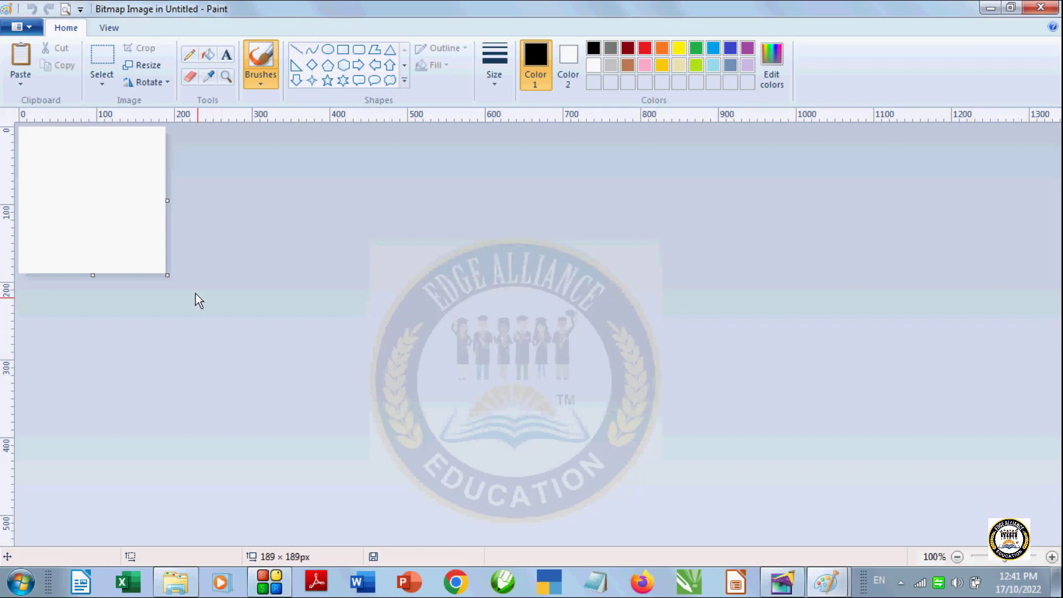
Draw a black ellipse outline about 136 × 144 px in Paint, return to PageMaker and move it to the upper middle of the page.
click(329, 50)
drag(37, 148, 143, 259)
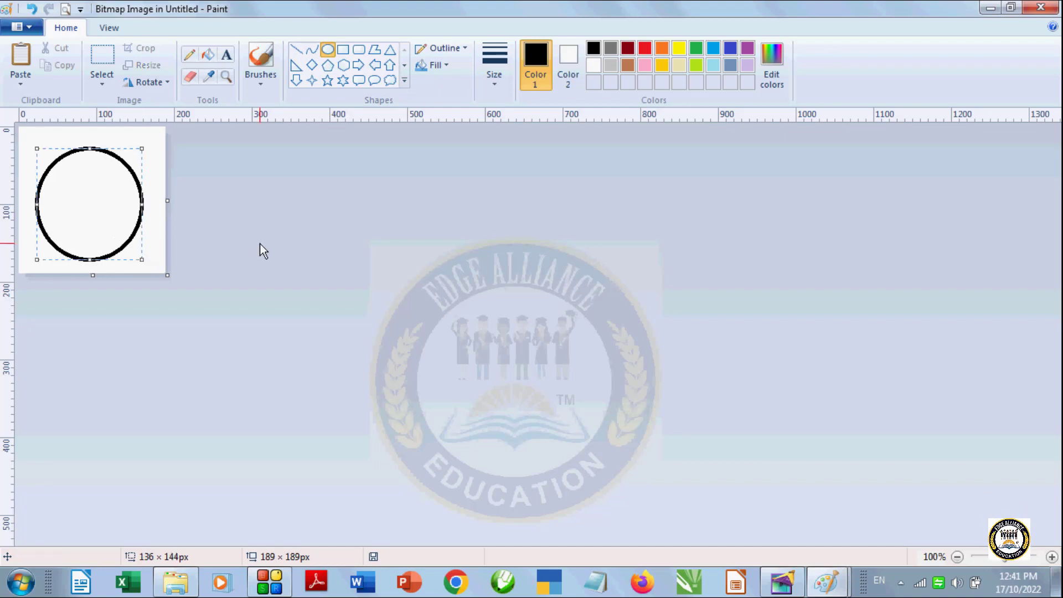
click(1040, 8)
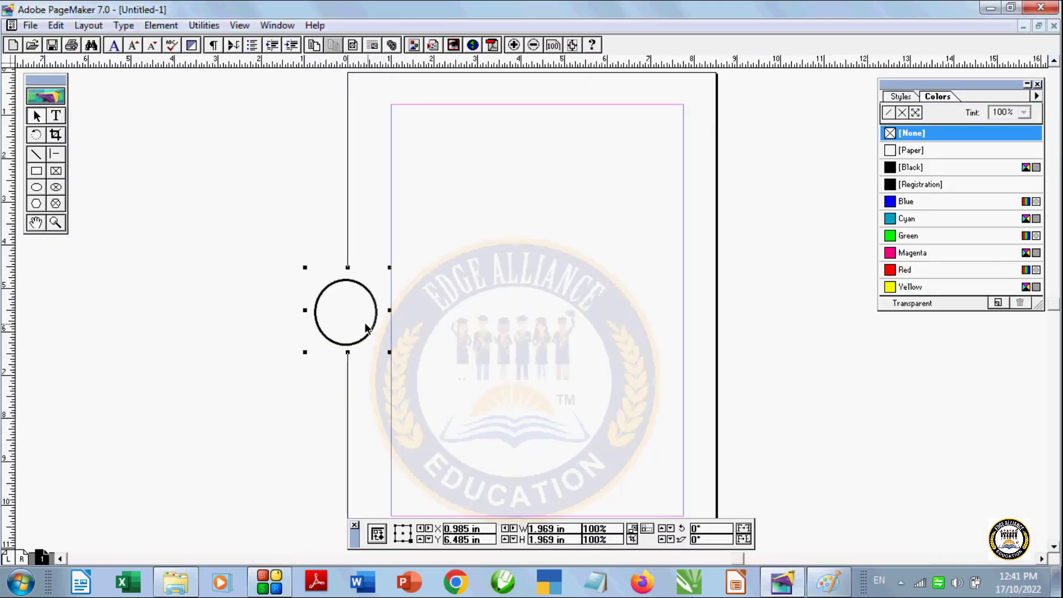
drag(365, 328, 537, 298)
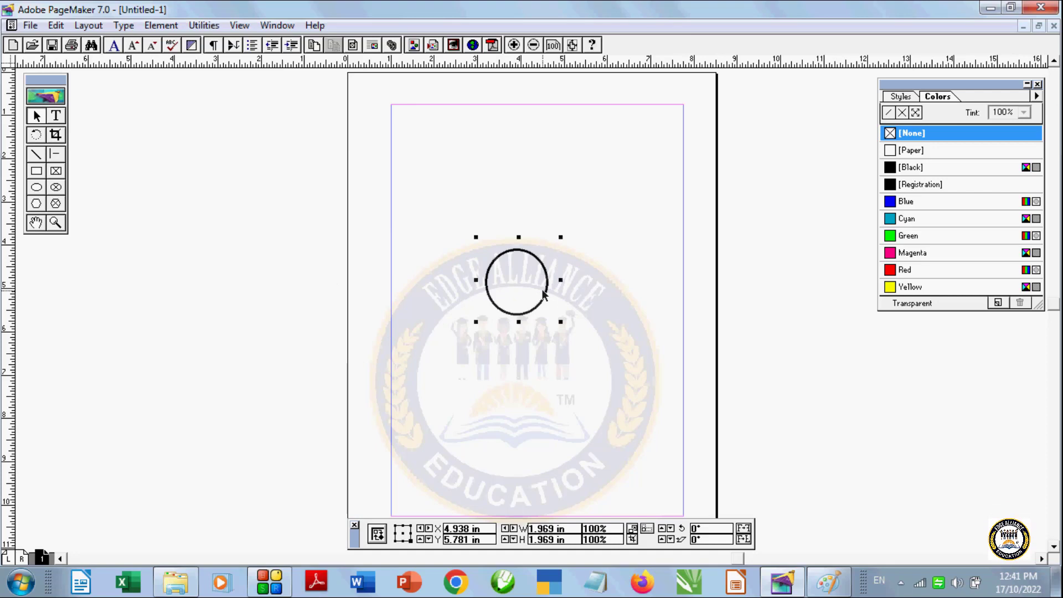
Delete the ellipse object, open an empty story in the story editor and return to the layout.
key(Delete)
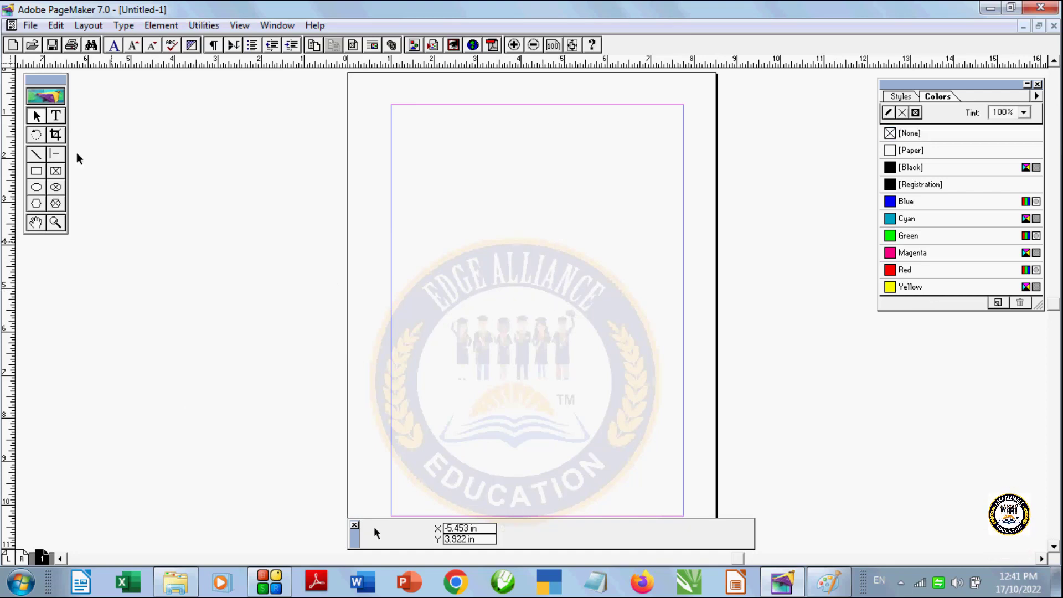
click(56, 25)
click(94, 239)
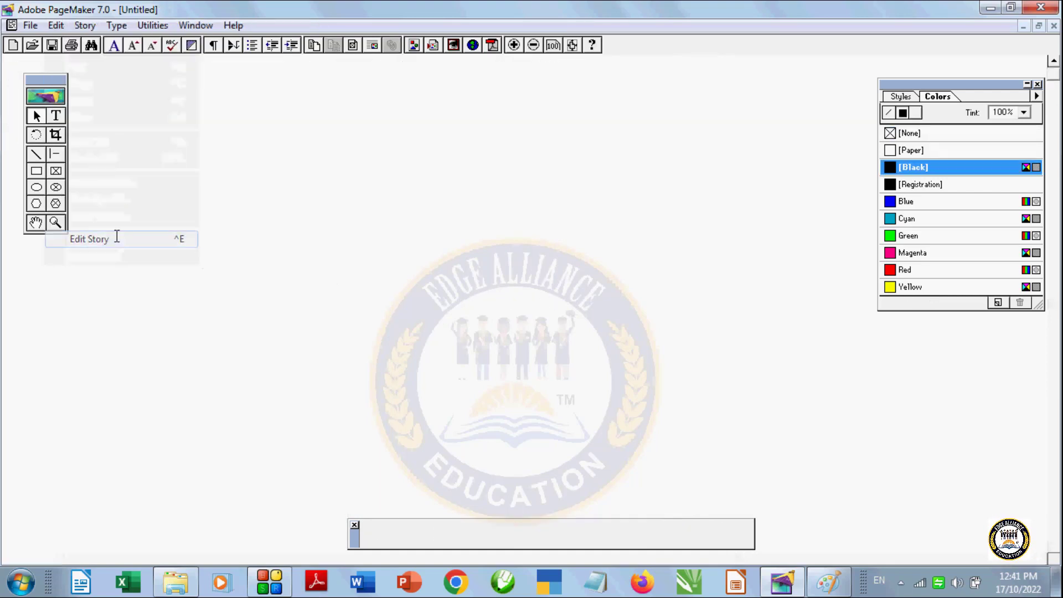
click(56, 26)
click(94, 238)
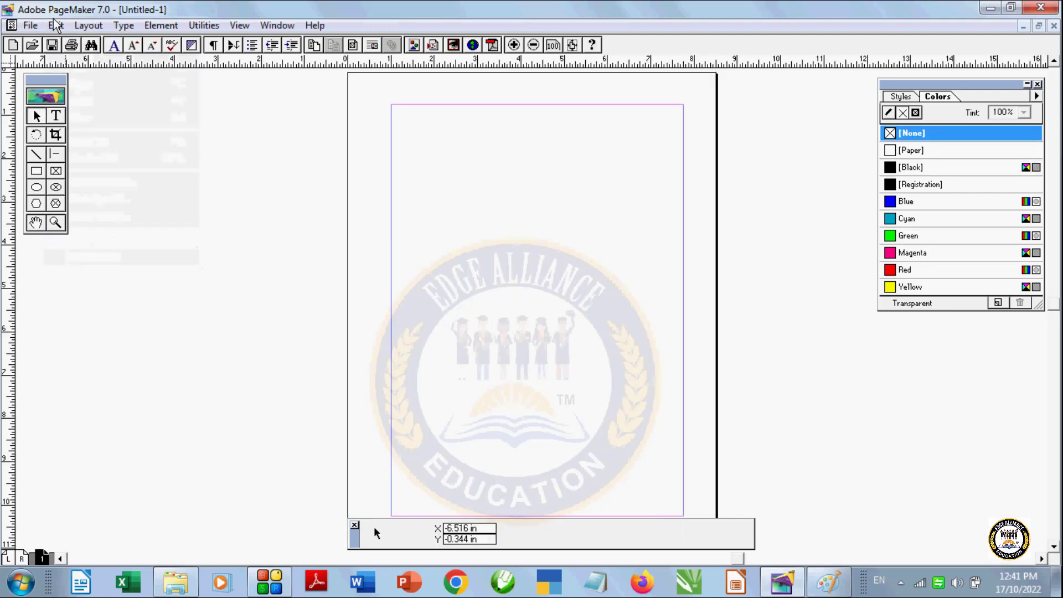
Look through the object types available for insertion and cancel without inserting one.
click(56, 26)
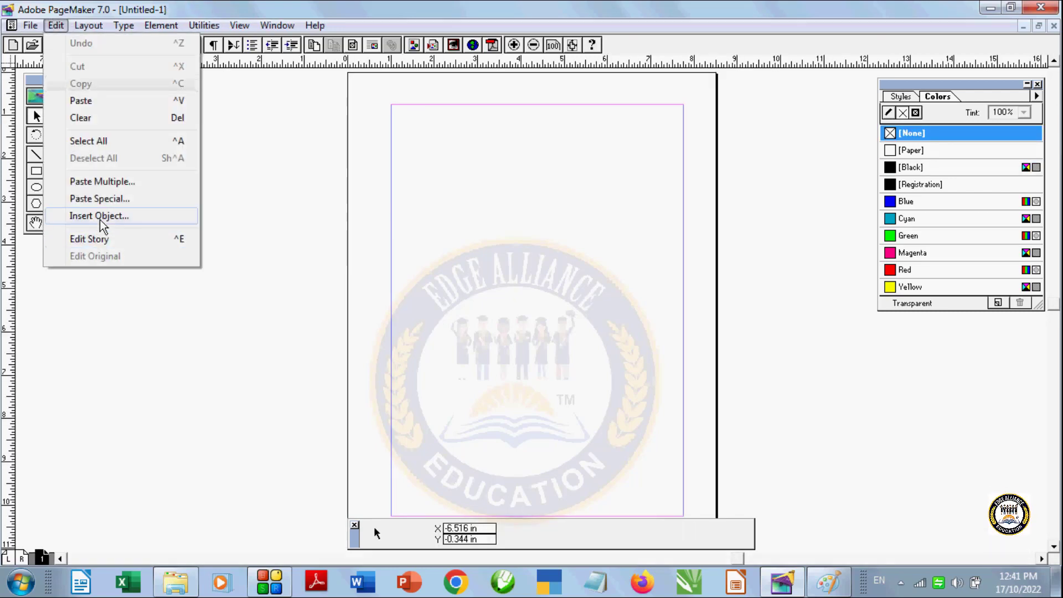
click(78, 216)
mouse_move(601, 254)
mouse_down()
mouse_move(597, 302)
mouse_move(599, 254)
mouse_up()
key(Up)
key(Up)
key(Up)
key(Up)
key(Up)
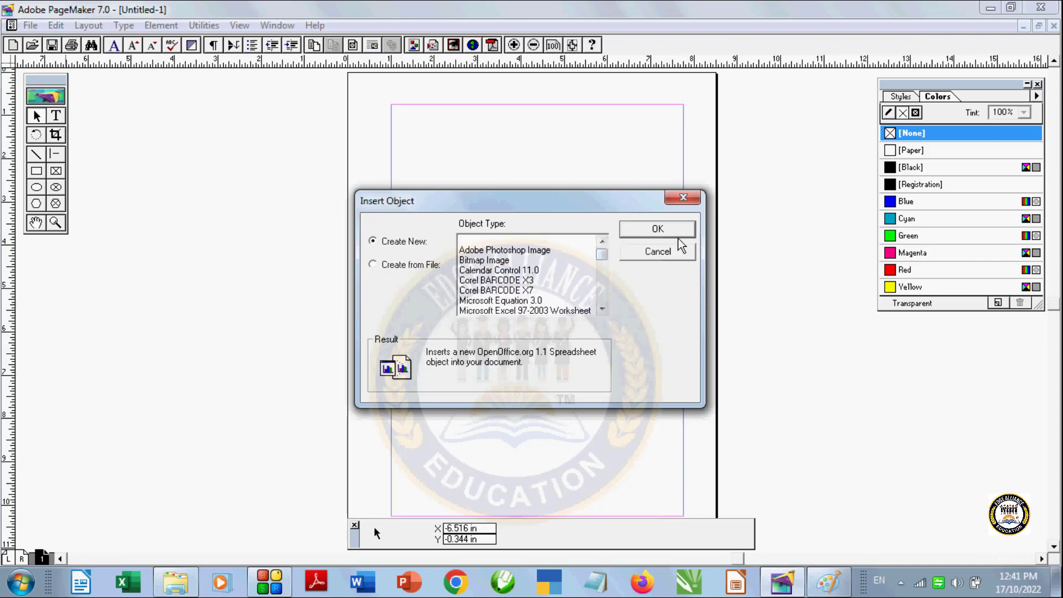
click(670, 253)
click(51, 25)
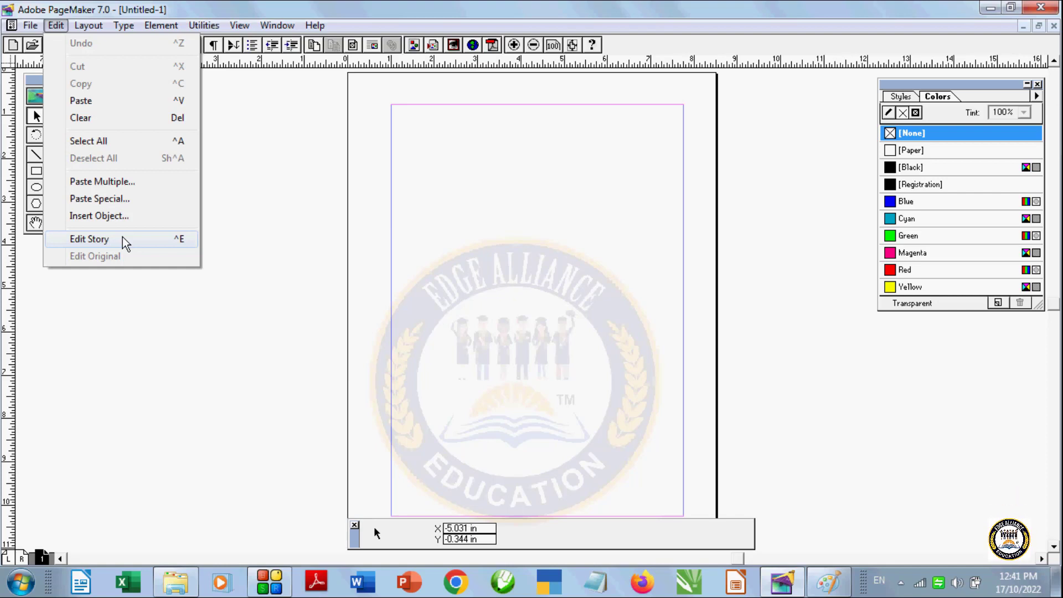
click(142, 318)
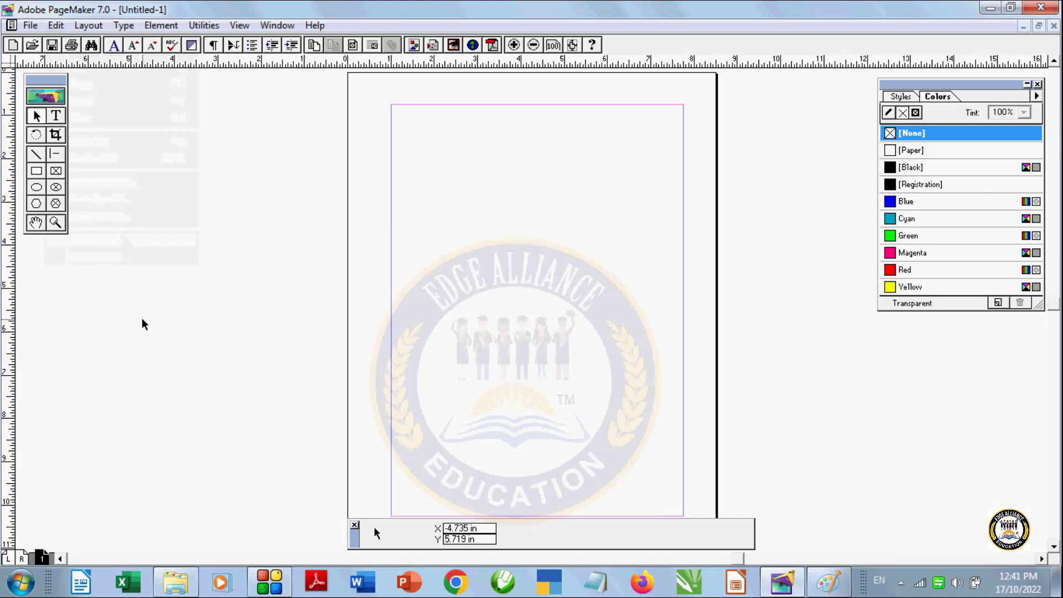
Turn on Autoflow for the publication and check that the option is enabled.
click(81, 25)
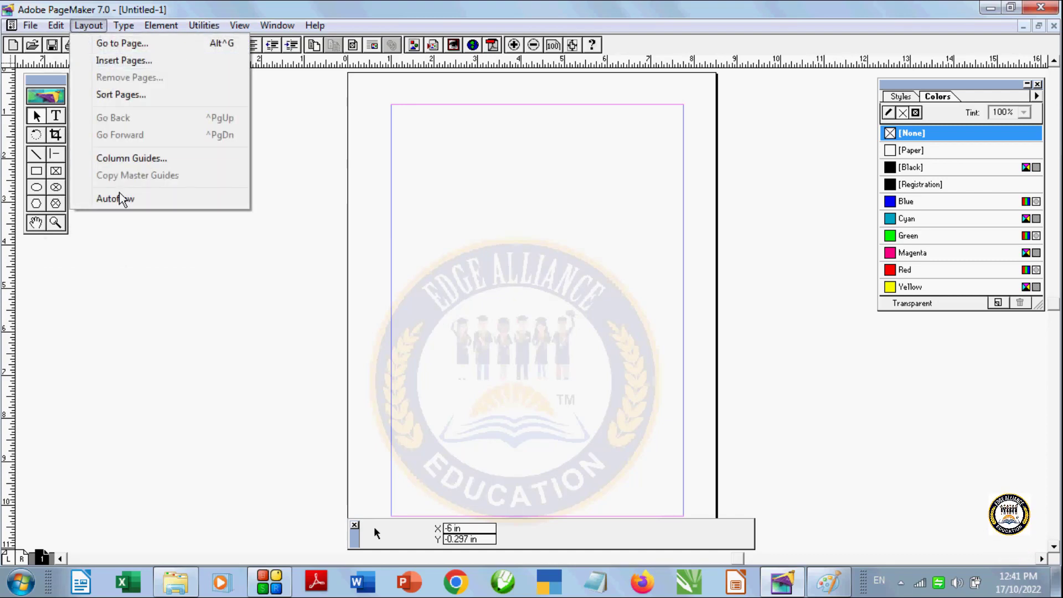
click(105, 199)
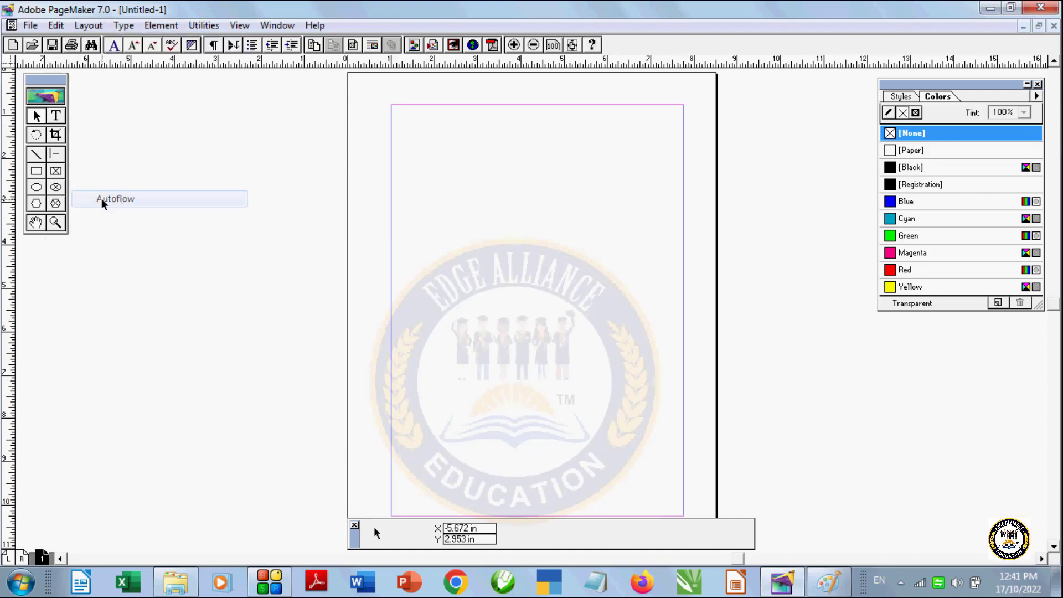
click(89, 24)
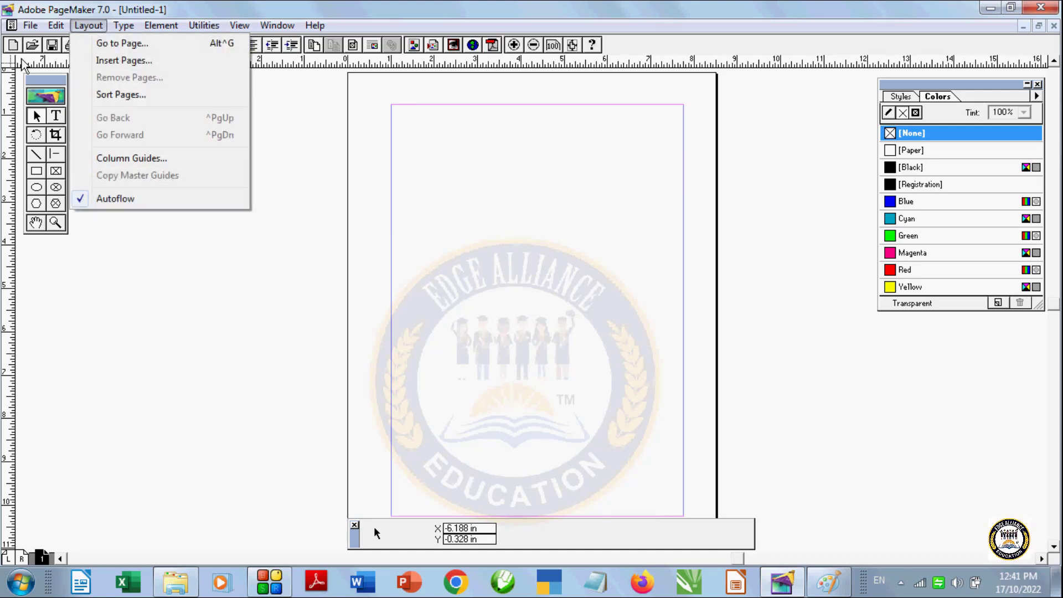
click(53, 27)
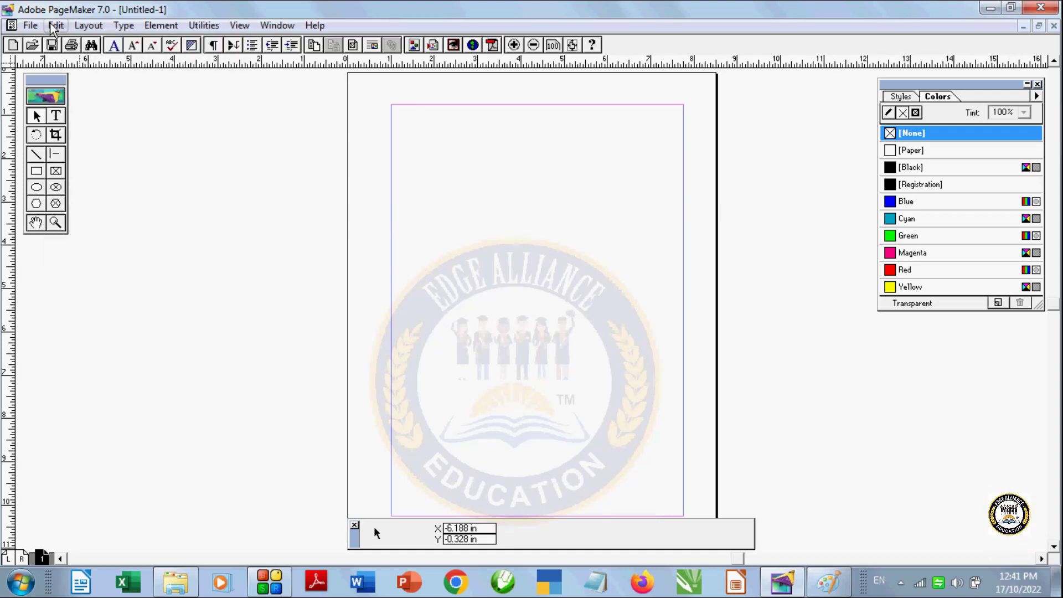
Open a new story in the story editor, move the toolbox clear of the text area and enter "this is book".
click(57, 26)
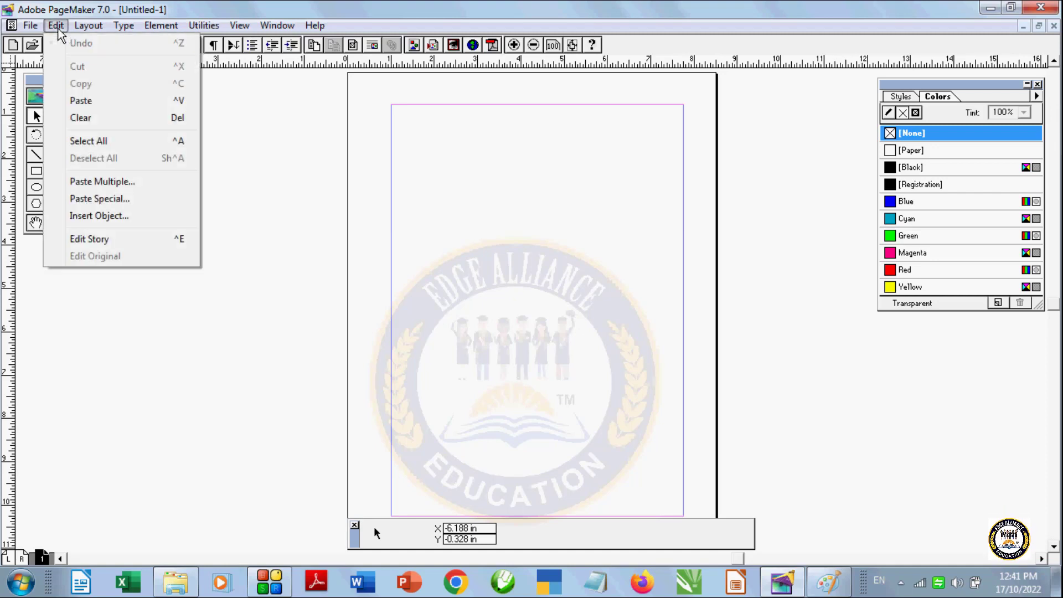
click(112, 239)
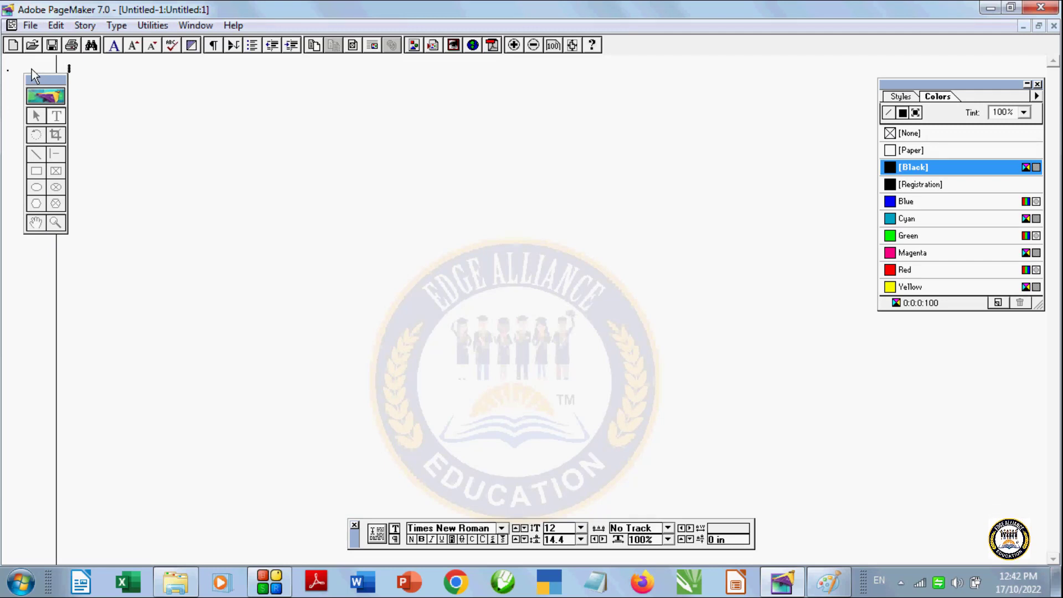
drag(39, 82, 16, 71)
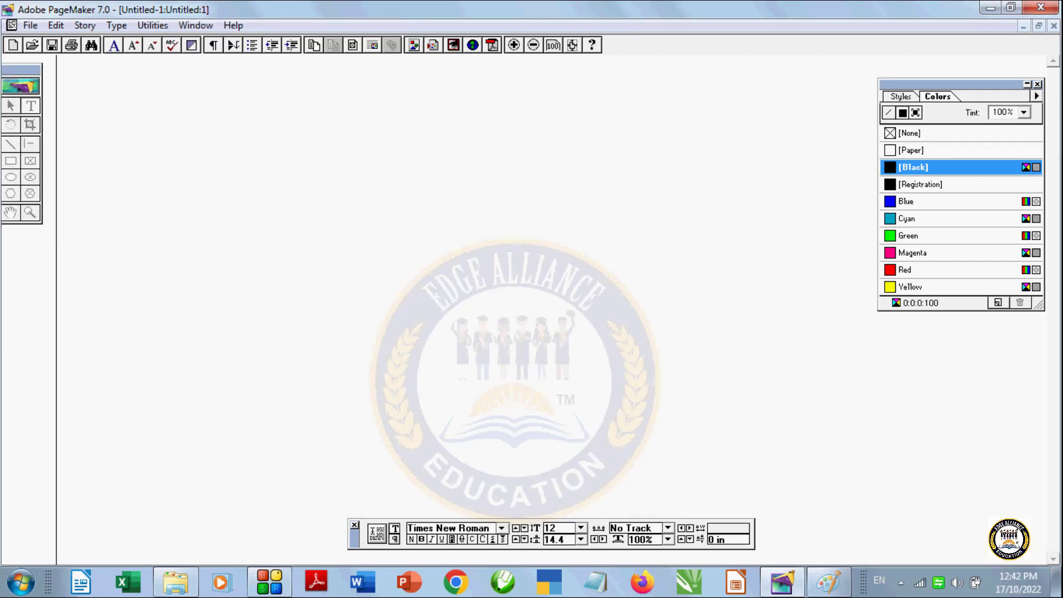
text(this is book)
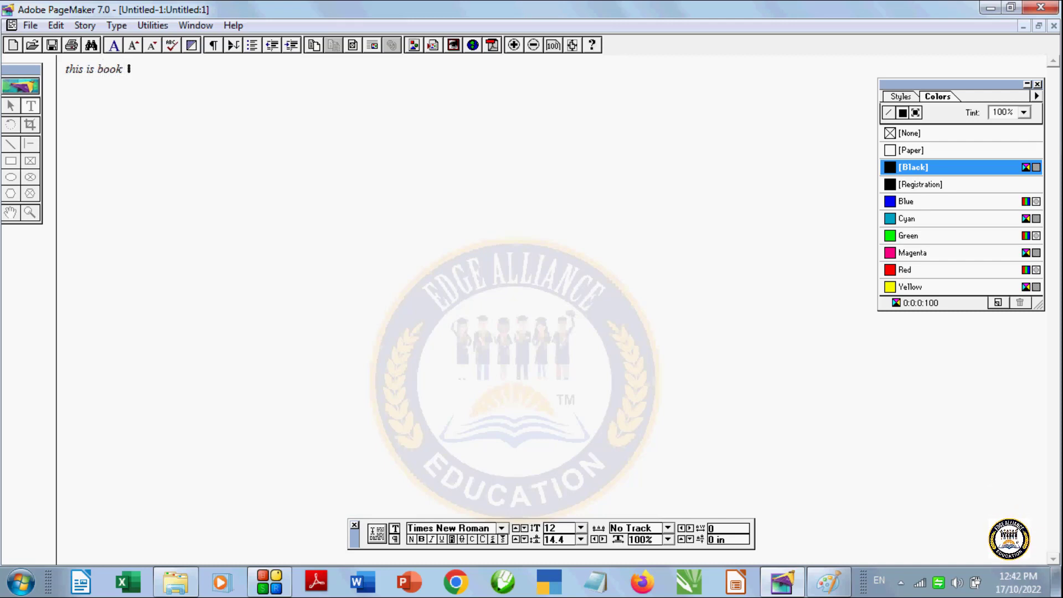
Paste the copied text "this is book" repeatedly to fill several lines of the story.
key(ctrl+v)
key(ctrl+v)
key(ctrl+v)
key(ctrl+v)
key(ctrl+v)
key(ctrl+v)
key(ctrl+v)
key(ctrl+v)
key(ctrl+v)
key(ctrl+v)
key(ctrl+v)
key(ctrl+v)
key(ctrl+v)
key(ctrl+v)
key(ctrl+v)
key(ctrl+v)
key(ctrl+v)
key(ctrl+v)
key(ctrl+v)
key(ctrl+v)
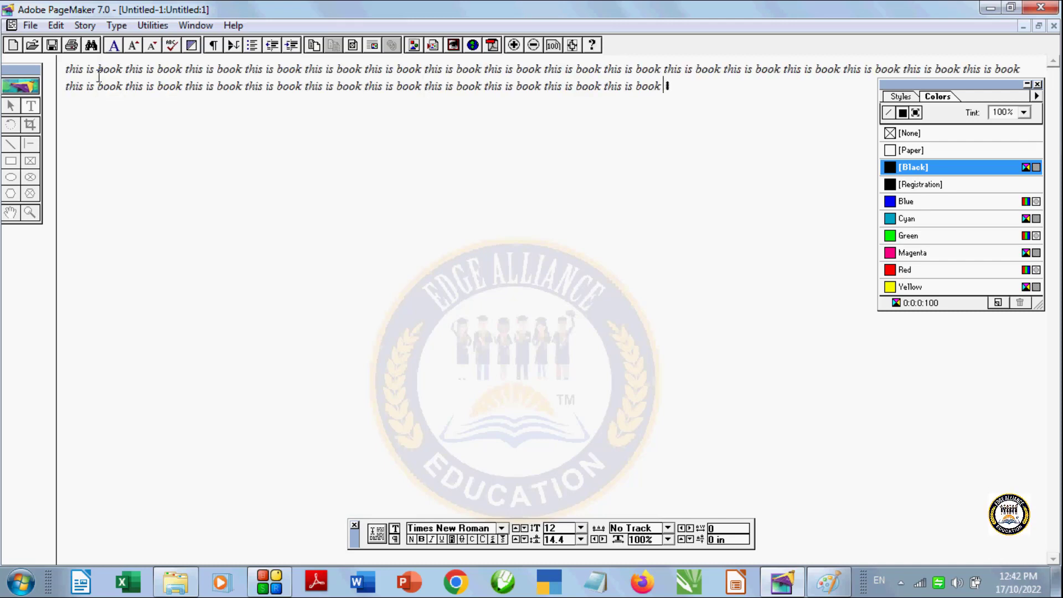
key(ctrl+v)
key(ctrl+v)
key(ctrl+v)
key(ctrl+v)
key(ctrl+v)
key(ctrl+v)
key(ctrl+v)
key(ctrl+v)
key(ctrl+v)
key(ctrl+v)
key(ctrl+v)
key(ctrl+v)
key(ctrl+v)
key(ctrl+v)
key(ctrl+v)
key(ctrl+v)
key(ctrl+v)
key(ctrl+v)
key(ctrl+v)
key(ctrl+v)
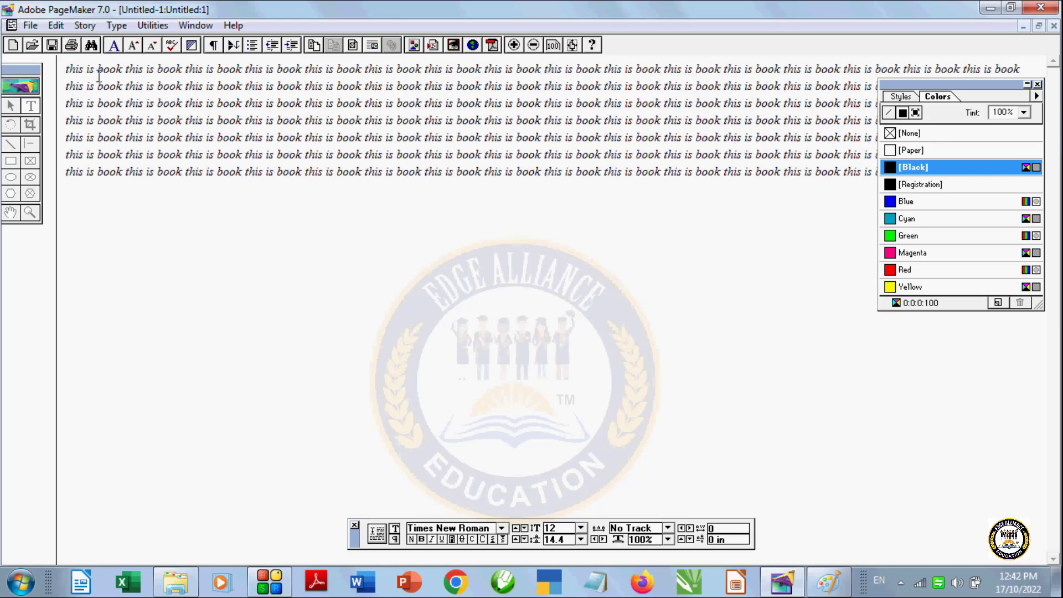
Copy the entire story text and paste it repeatedly to make the story many pages long.
key(ctrl+a)
key(ctrl+c)
key(ctrl+v)
key(ctrl+v)
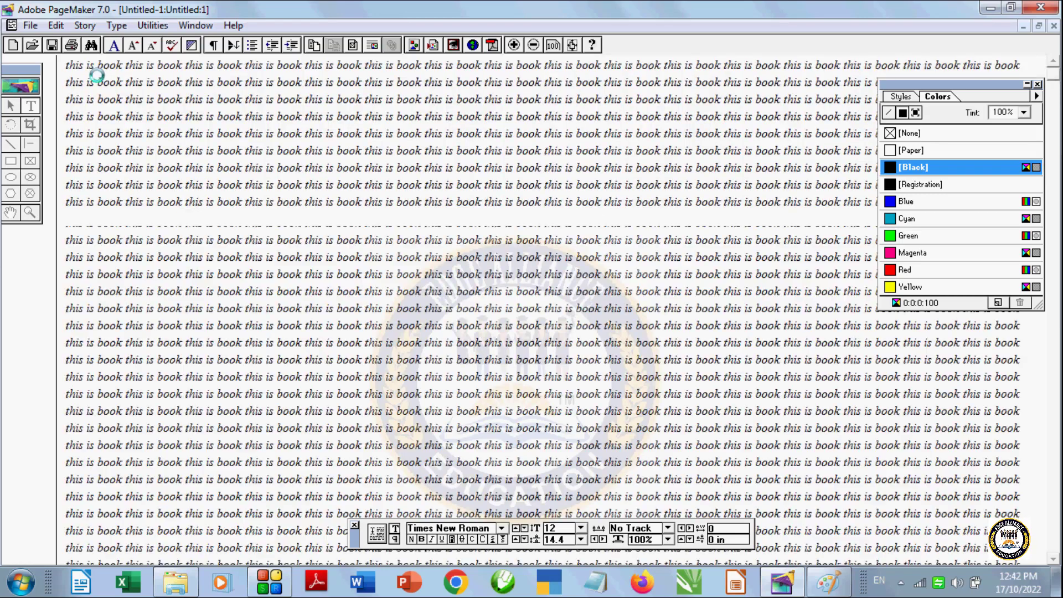
key(ctrl+a)
key(ctrl+c)
key(ctrl+v)
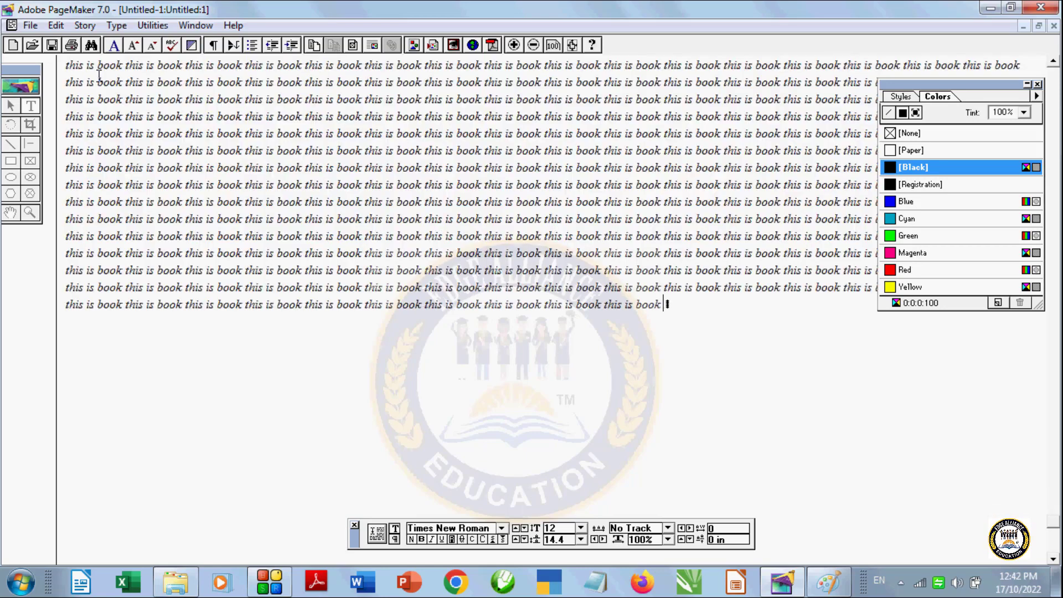
key(ctrl+v)
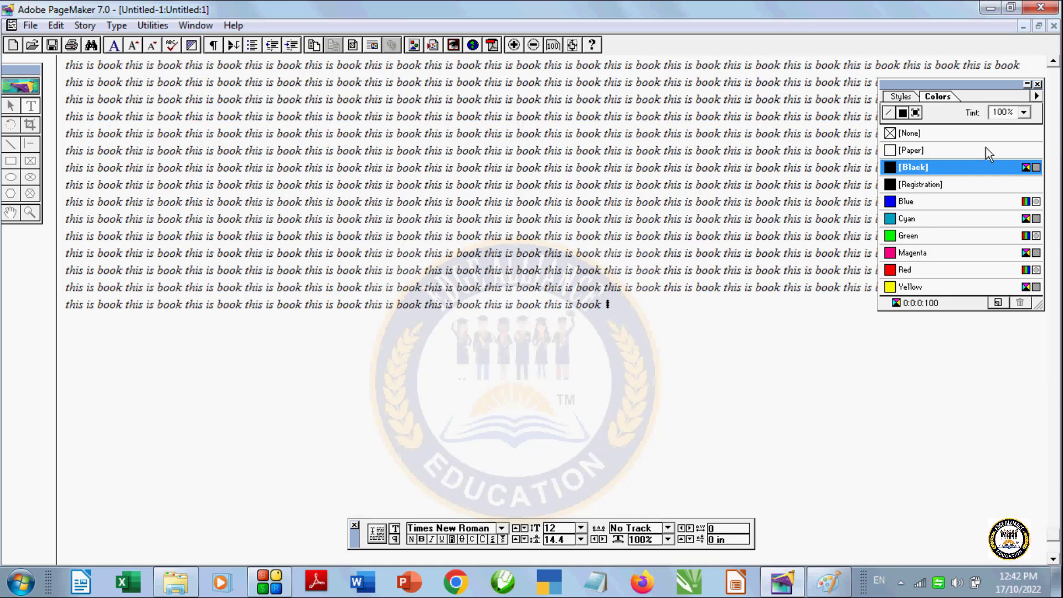
Return from the story editor to the layout and flow the story text onto the pages.
drag(1056, 544, 1028, 59)
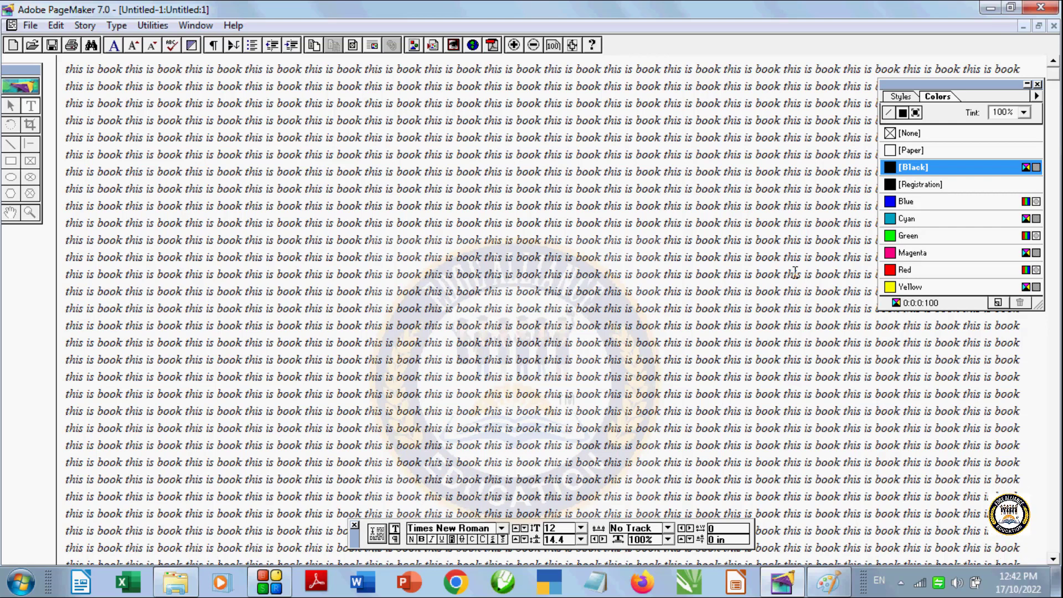
click(56, 25)
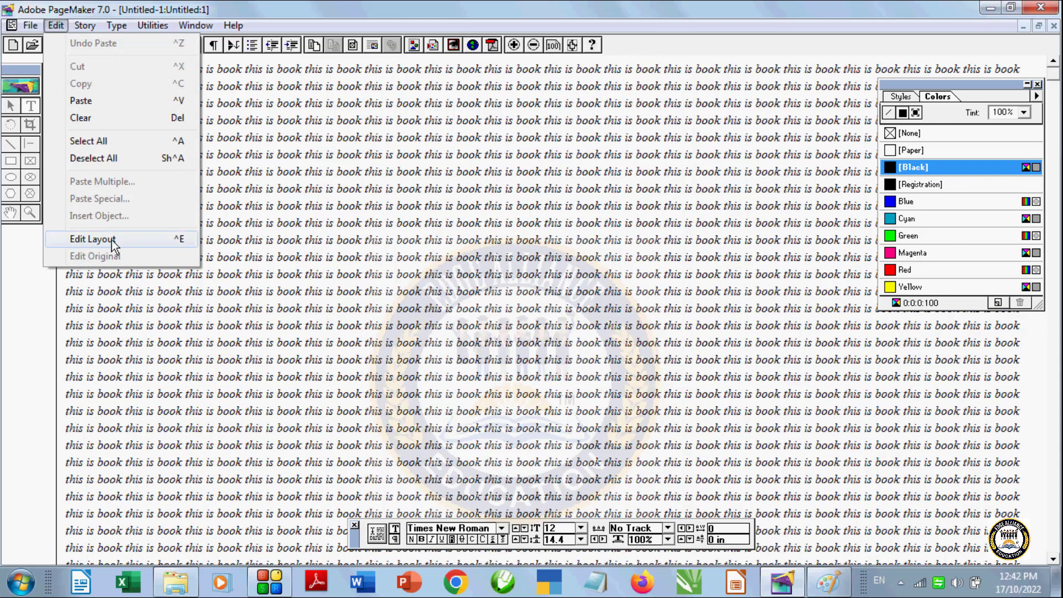
click(93, 239)
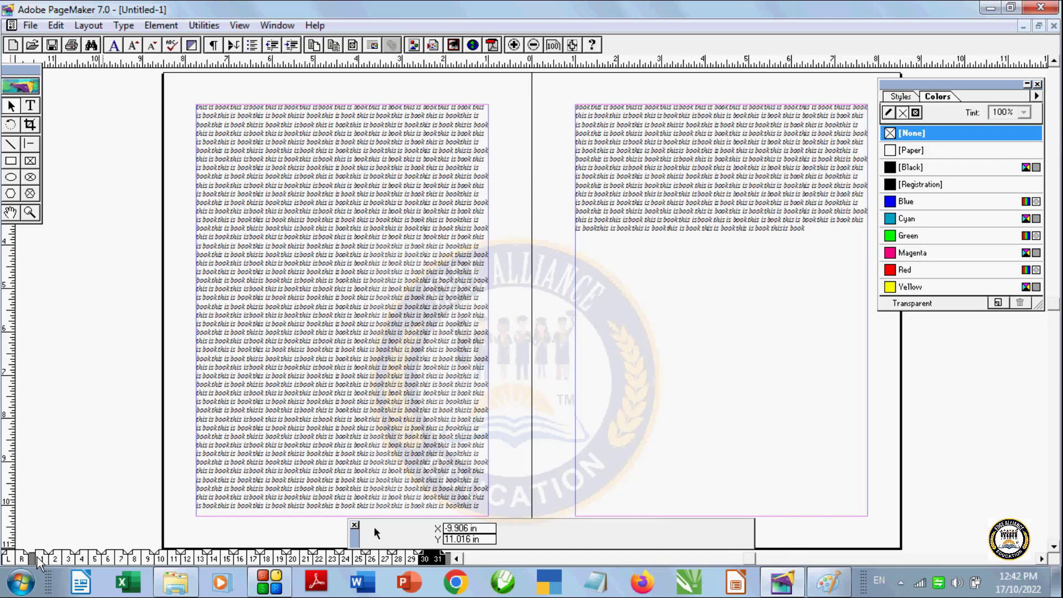
Examine how the text fills the last spread, and go to pages 6 and 7.
click(455, 559)
click(455, 559)
click(455, 559)
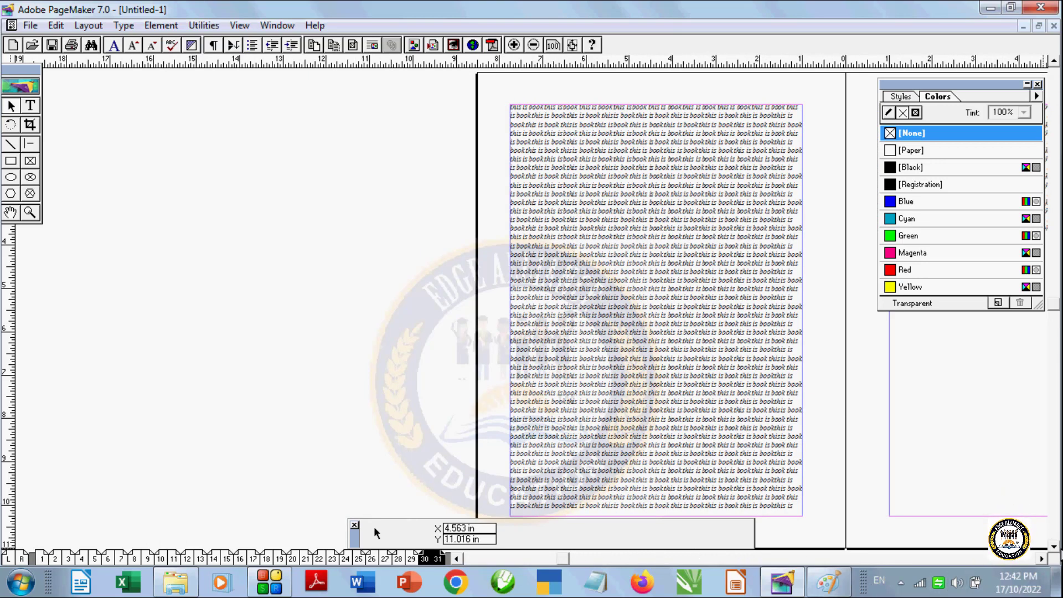
click(463, 559)
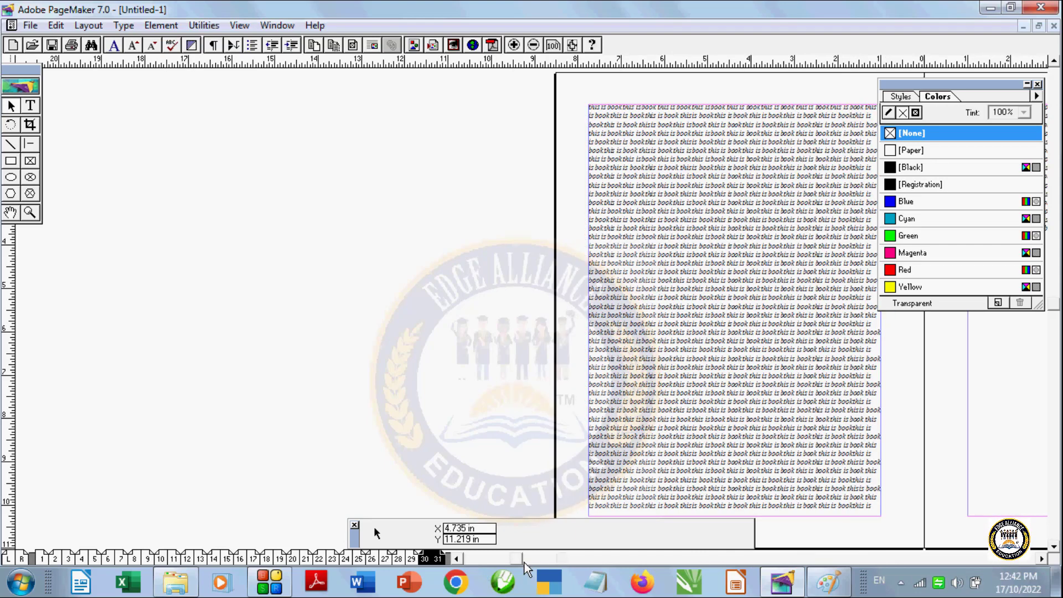
drag(547, 557, 812, 558)
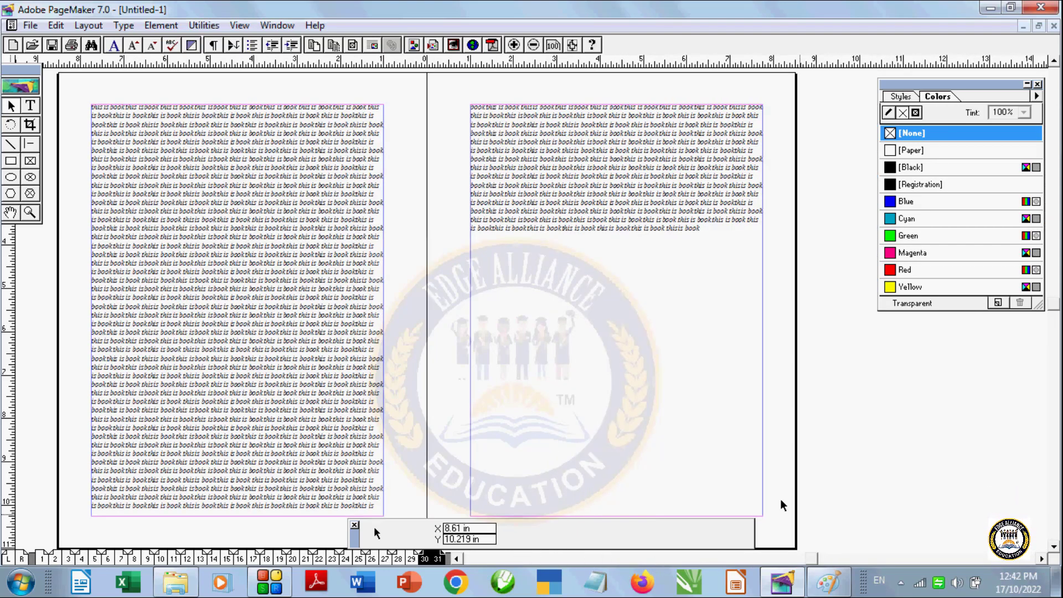
click(120, 558)
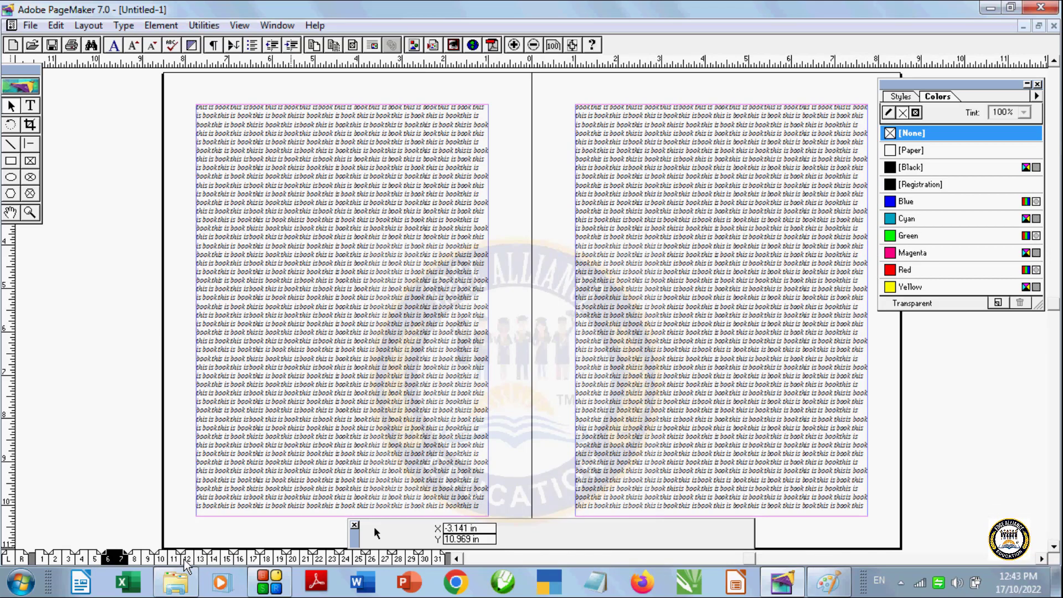
Check the text flow on several later spreads, including pages 20–21 and 30–31, and review the layout commands.
click(240, 558)
click(305, 558)
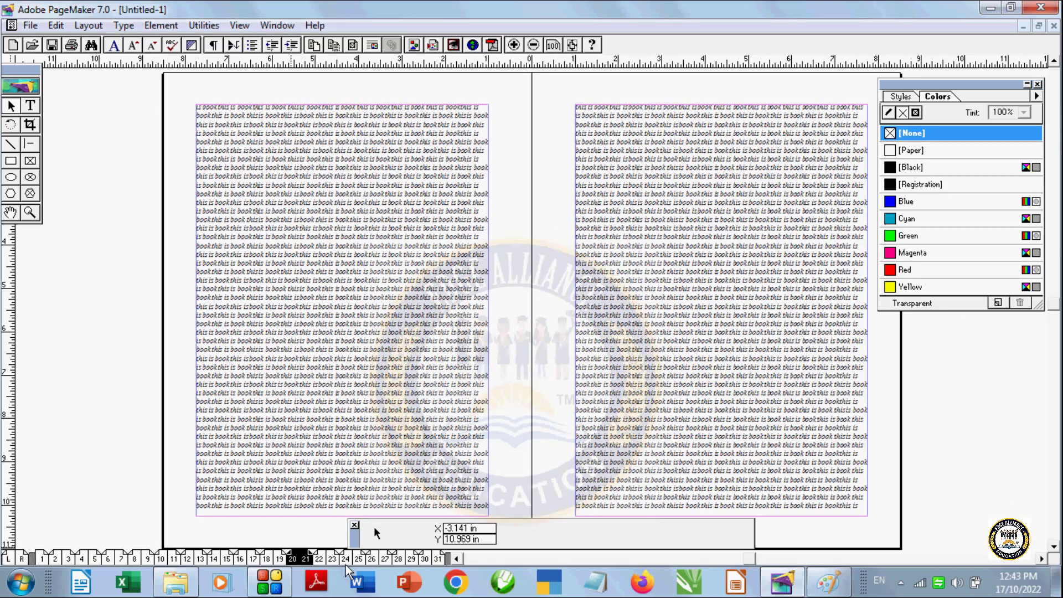
click(390, 558)
click(424, 558)
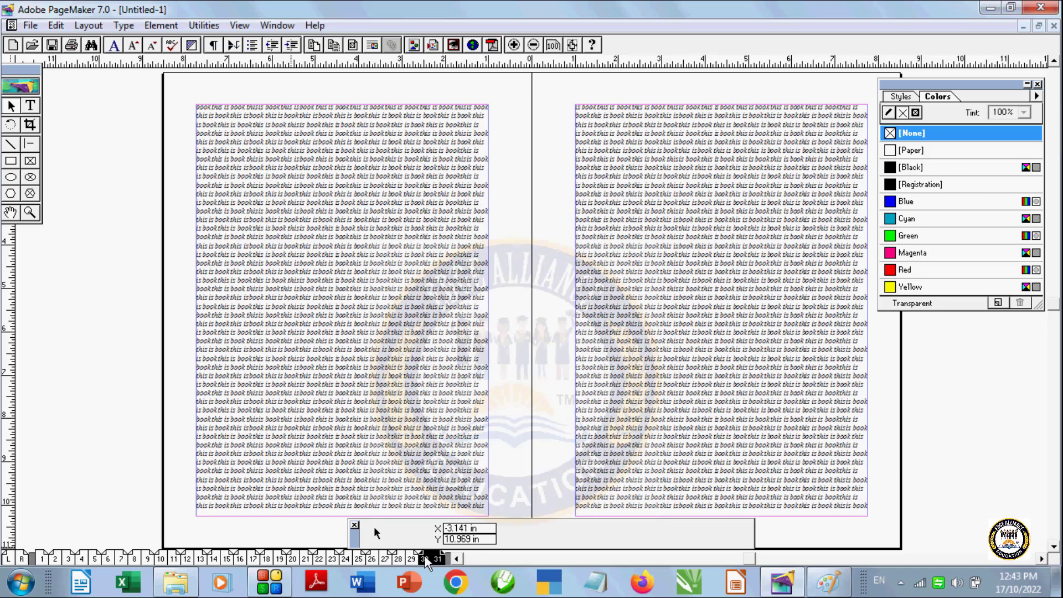
click(385, 559)
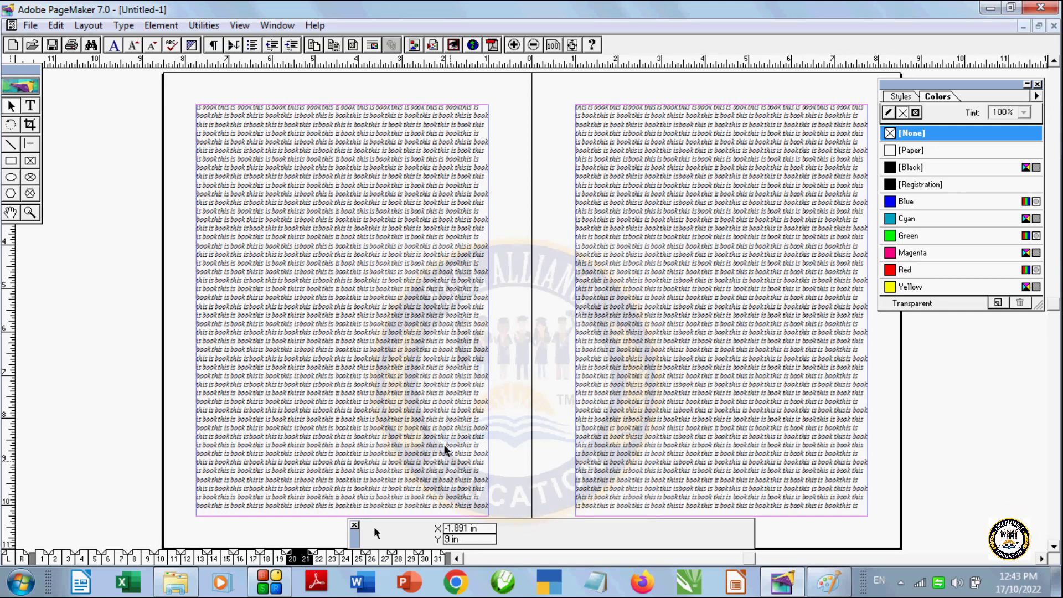
click(55, 25)
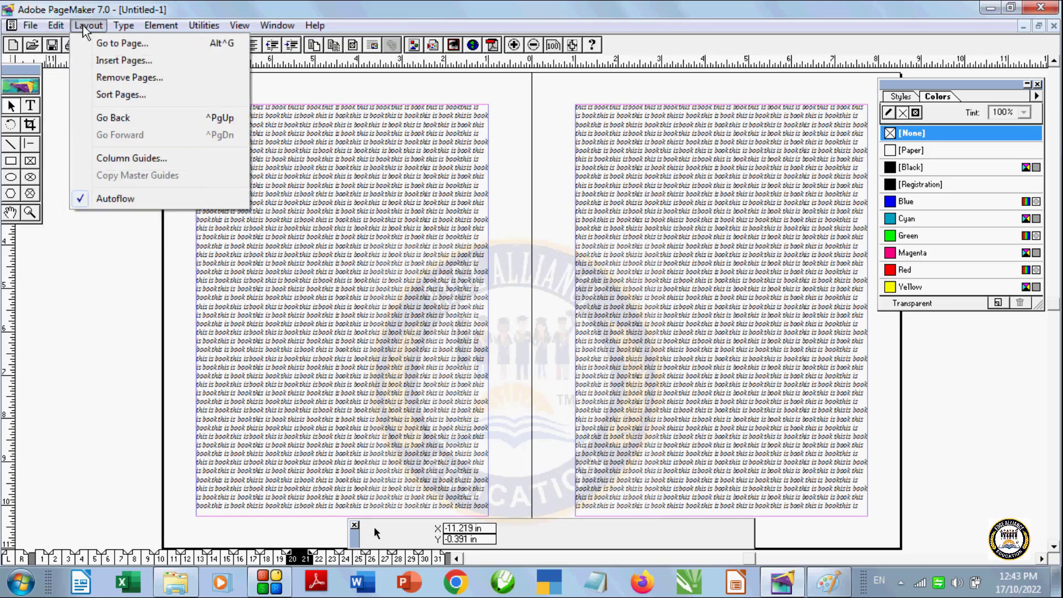
click(967, 35)
Close PageMaker without saving Untitled-1, and relaunch the program.
click(1041, 7)
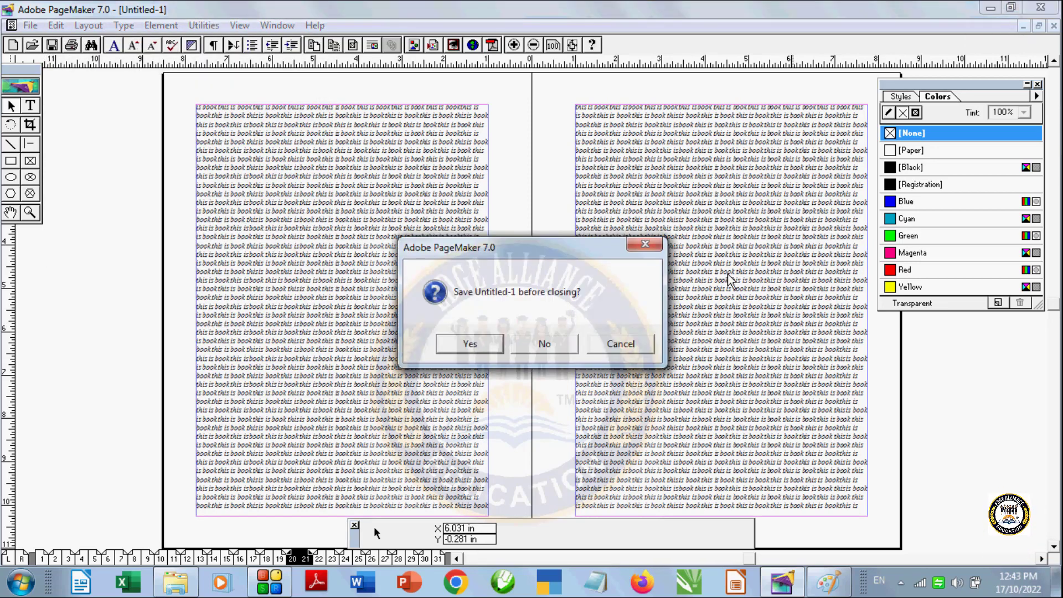
click(521, 345)
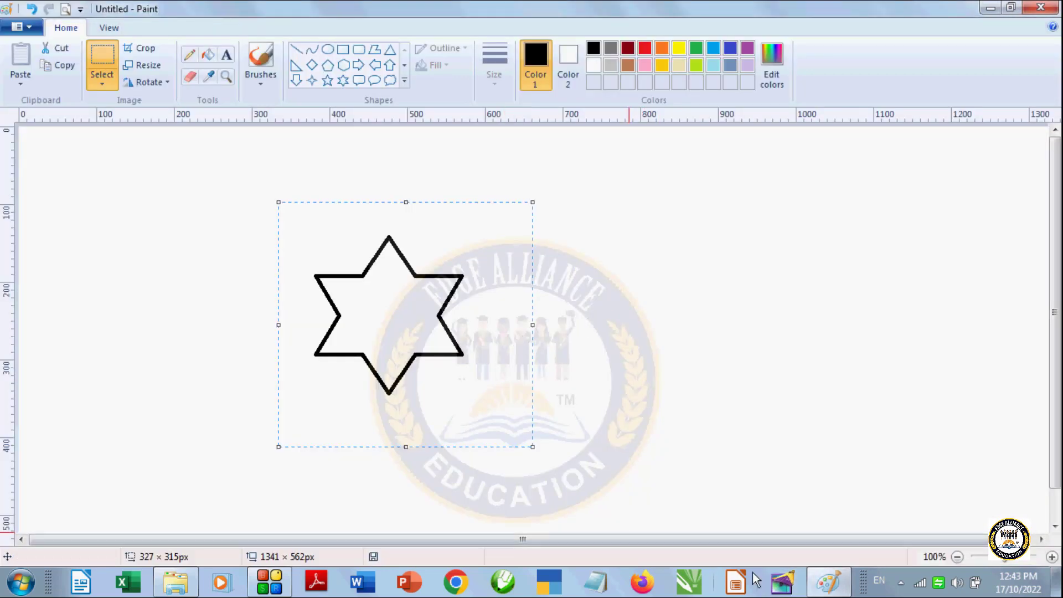
click(779, 584)
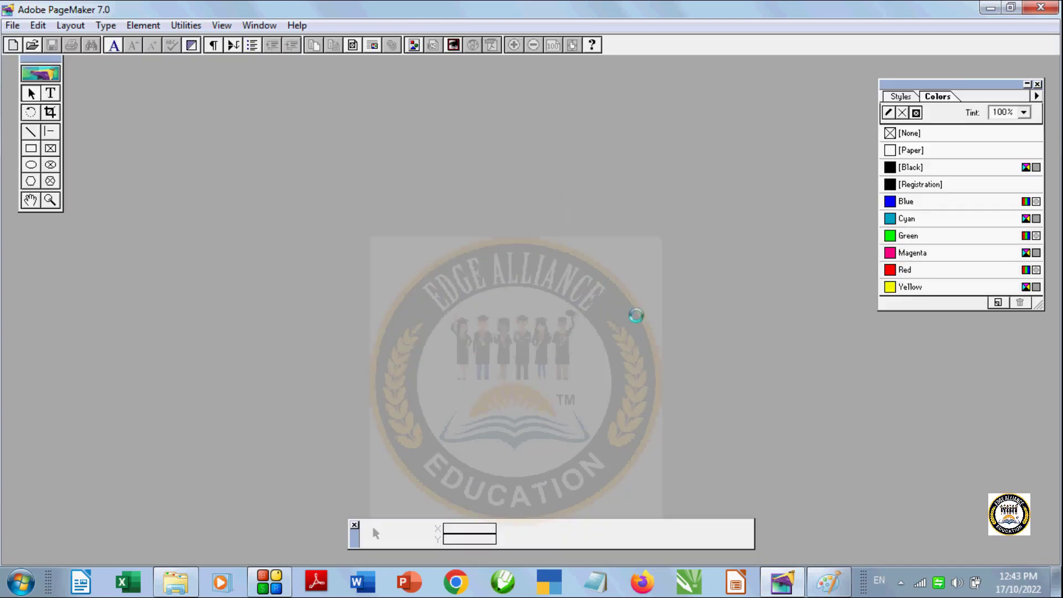
Create a new blank publication with the default document setup.
key(ctrl+n)
click(619, 166)
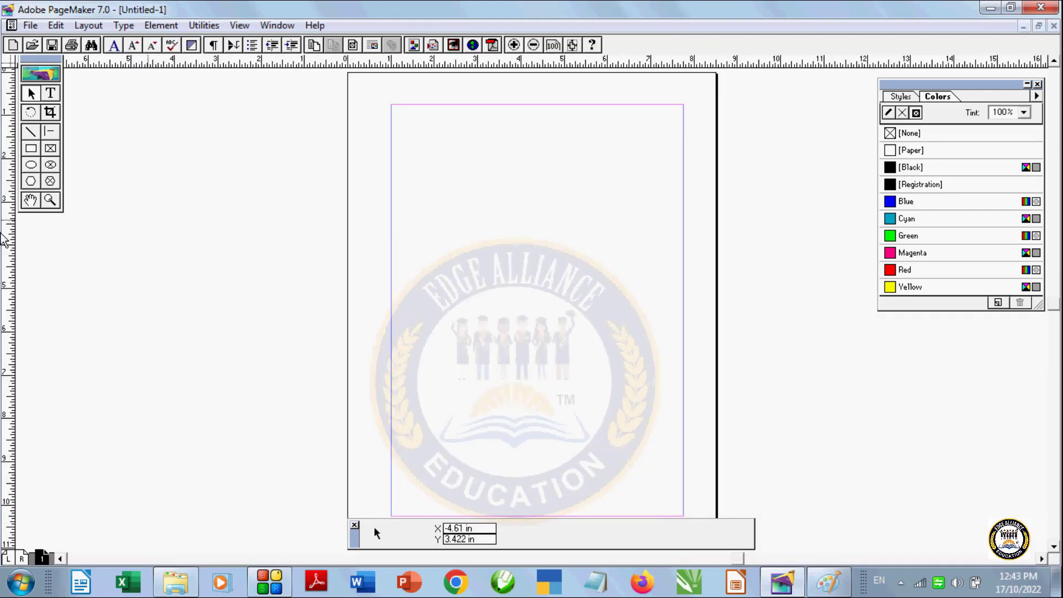
click(56, 26)
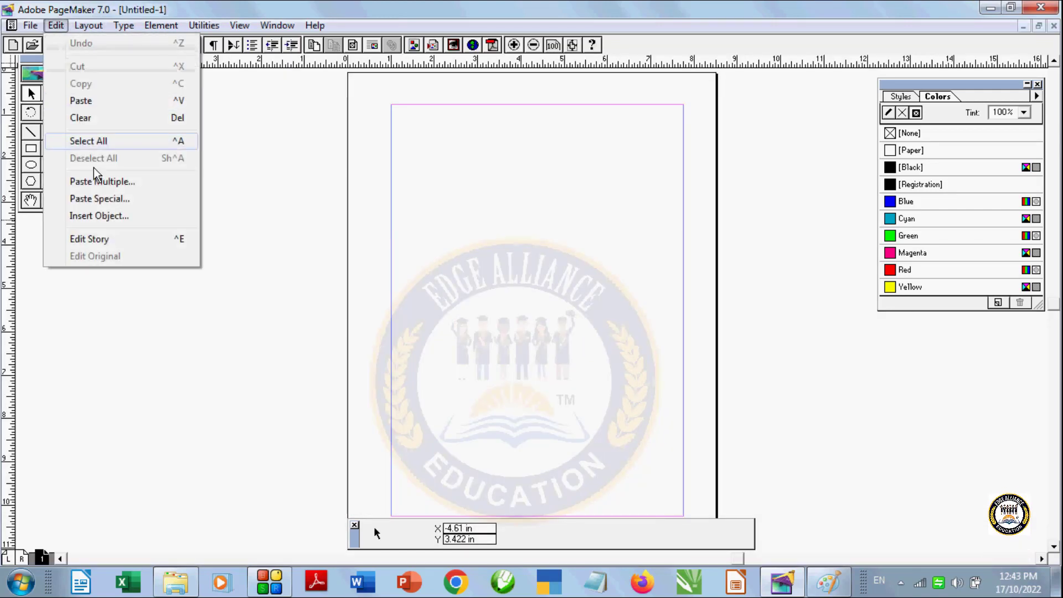
click(108, 309)
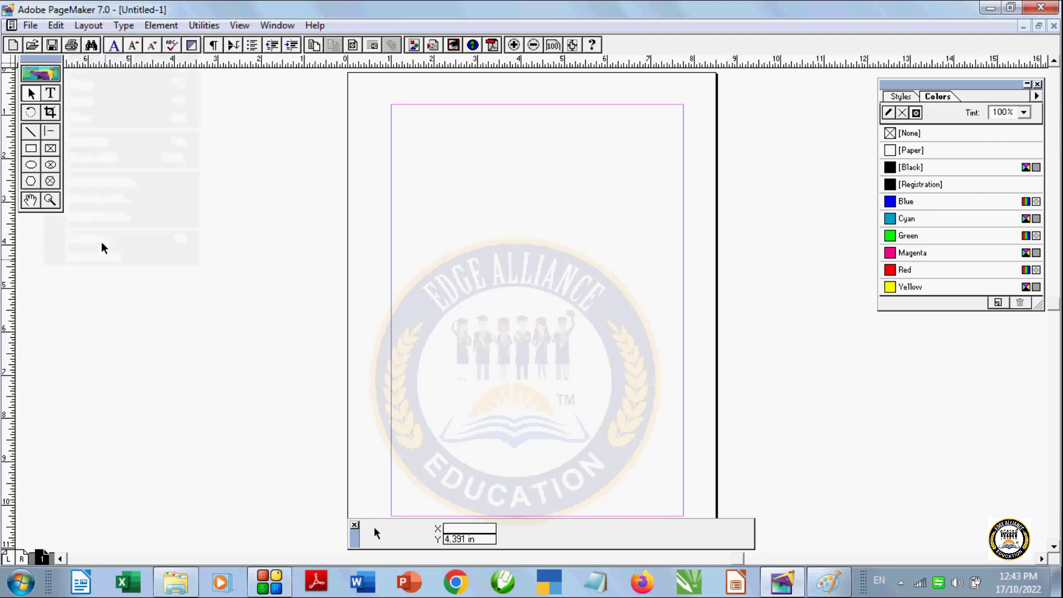
Insert 5 pages after the current page using the Document Master.
click(82, 26)
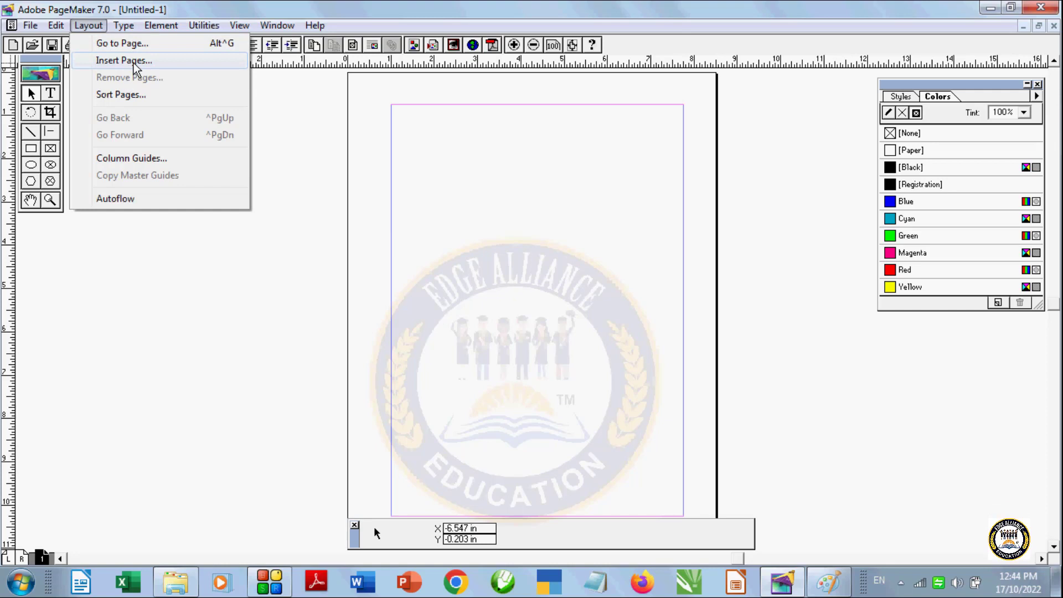
click(136, 62)
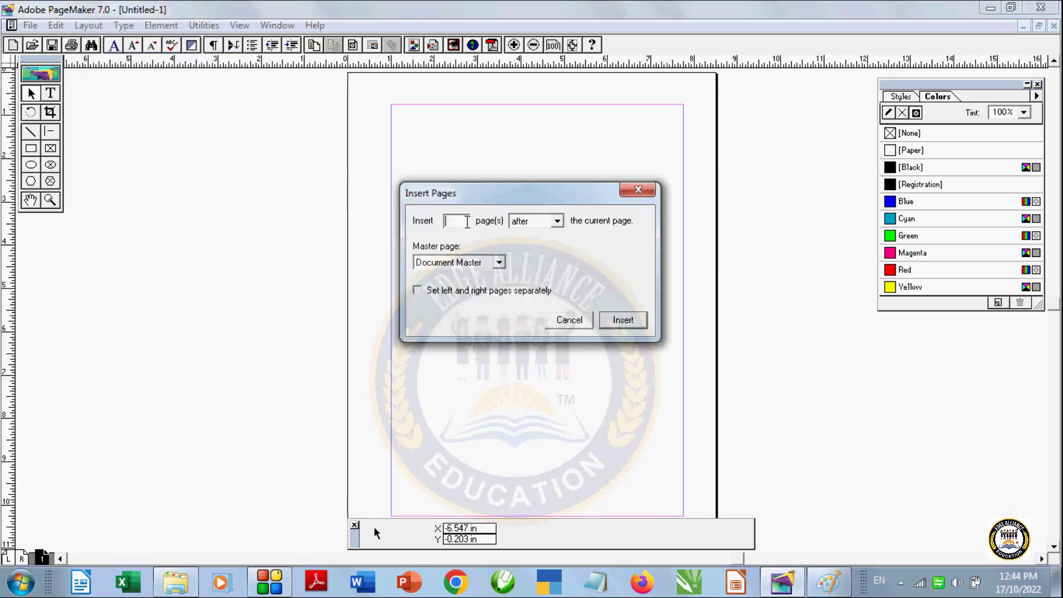
text(5)
click(622, 319)
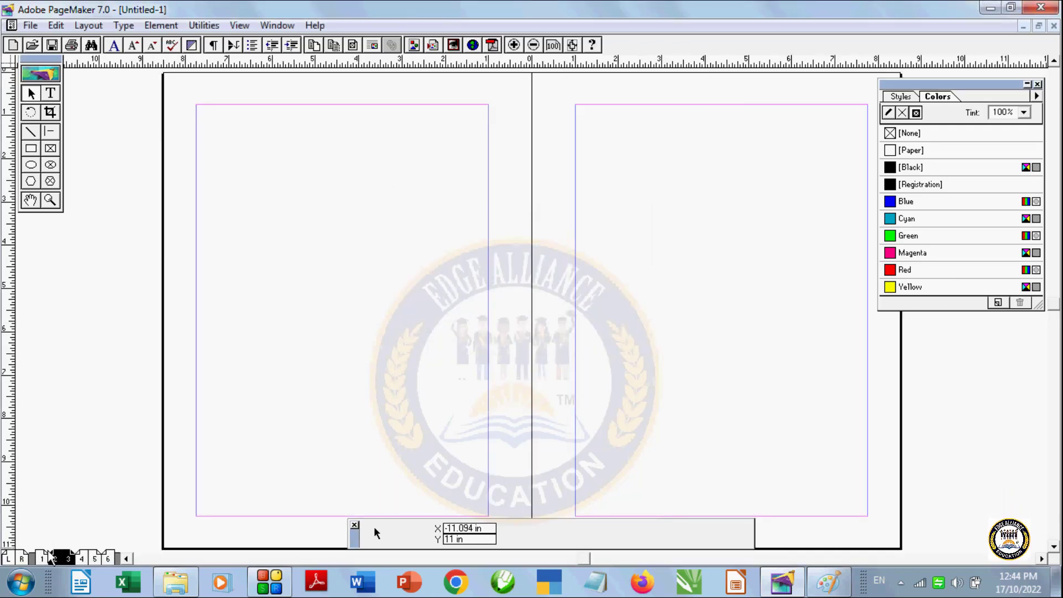
Draw an ellipse about 3.4 by 3.8 in near the middle of page 1 and color it Green.
click(48, 556)
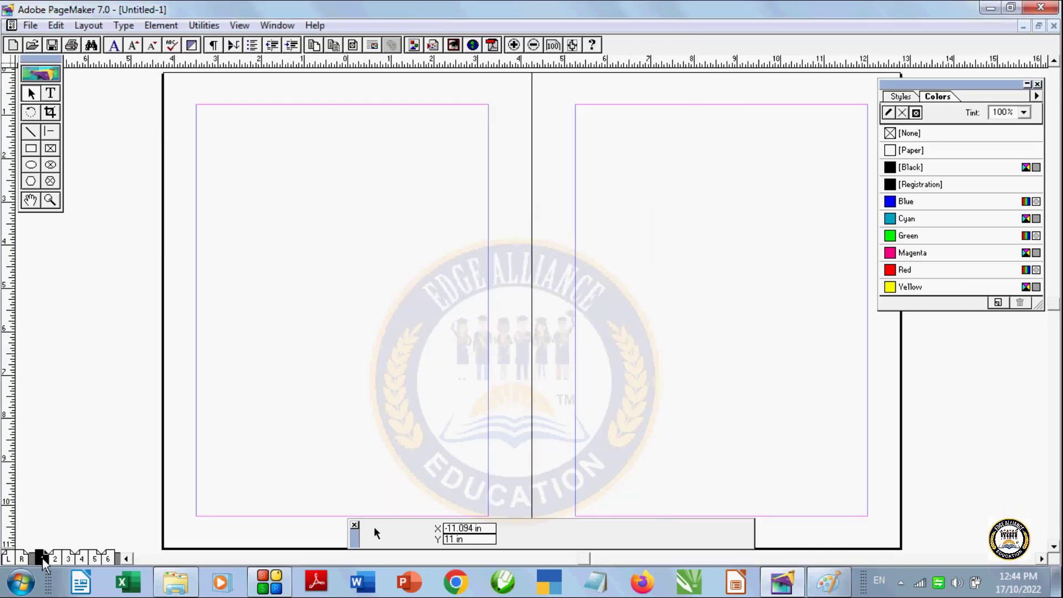
click(31, 165)
drag(454, 214, 601, 378)
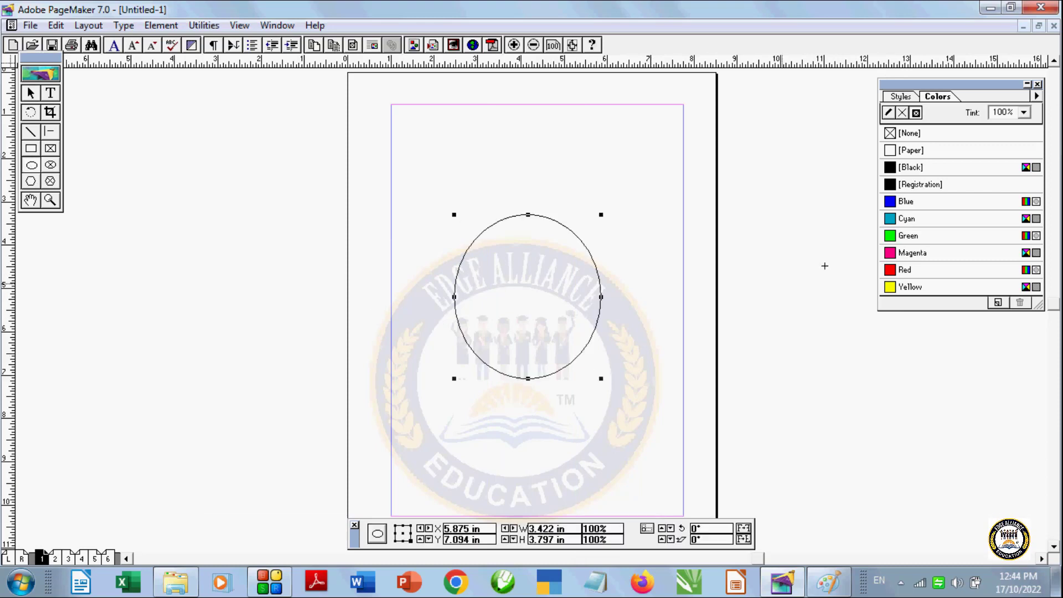
click(924, 239)
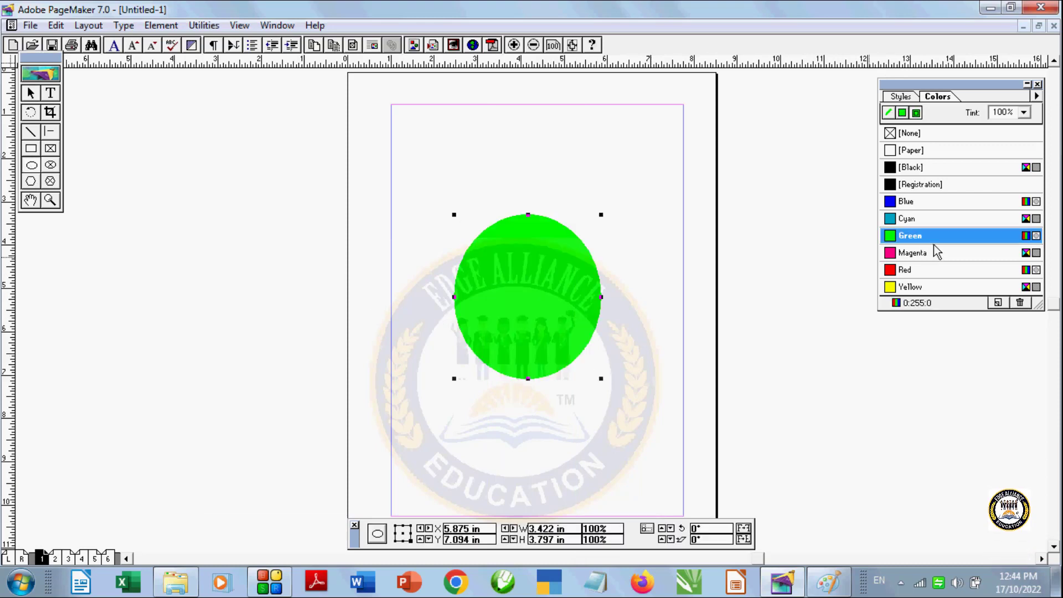
Draw a hexagon about 2.6 by 3 in on page 2 and color it Cyan.
click(55, 558)
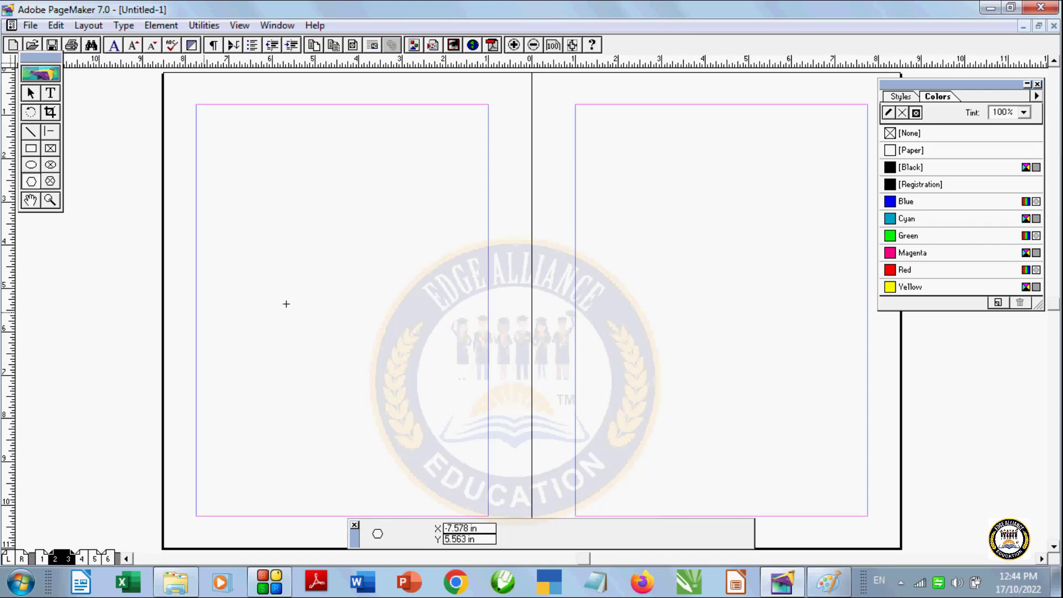
drag(268, 254, 382, 383)
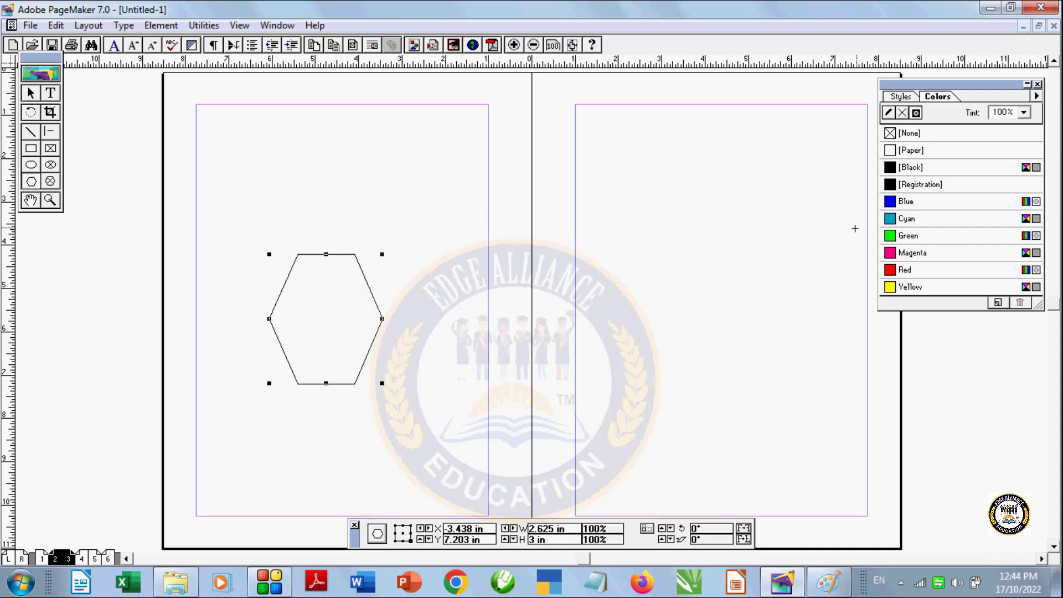
click(911, 224)
Draw a small hexagon and a larger one about 2 by 2.2 in on page 3, coloring the larger one Red.
drag(624, 270, 653, 311)
drag(676, 349, 761, 444)
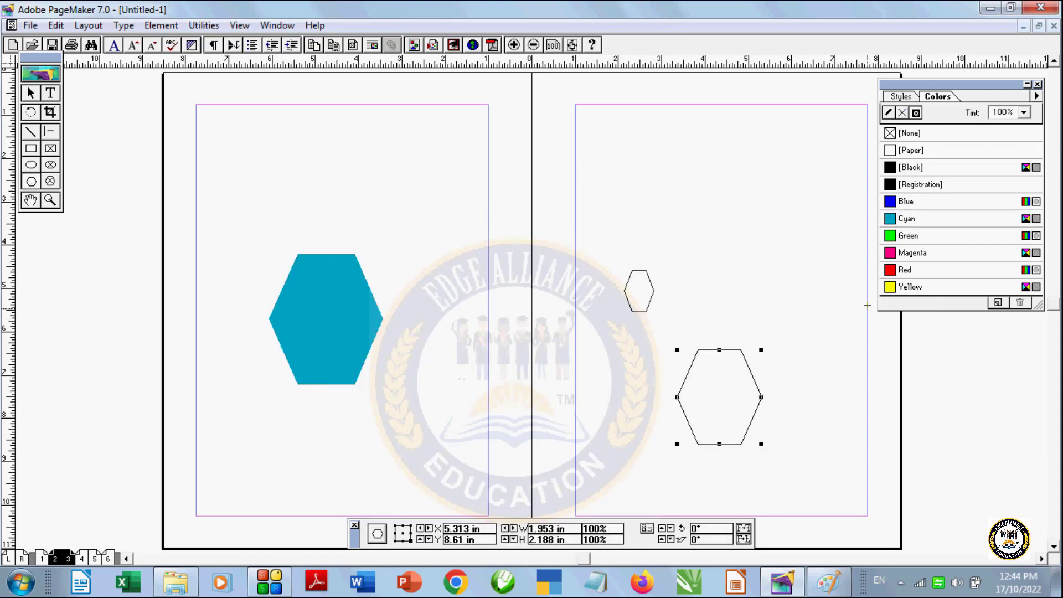
click(908, 270)
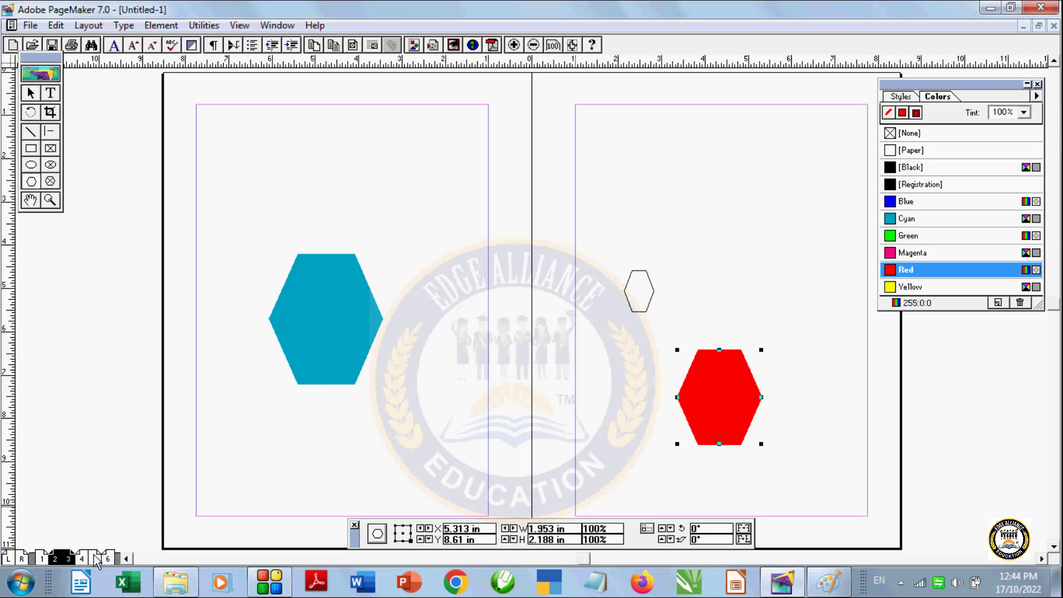
Go to page 5 by its page number and delete the stray line drawn across the spread.
click(88, 26)
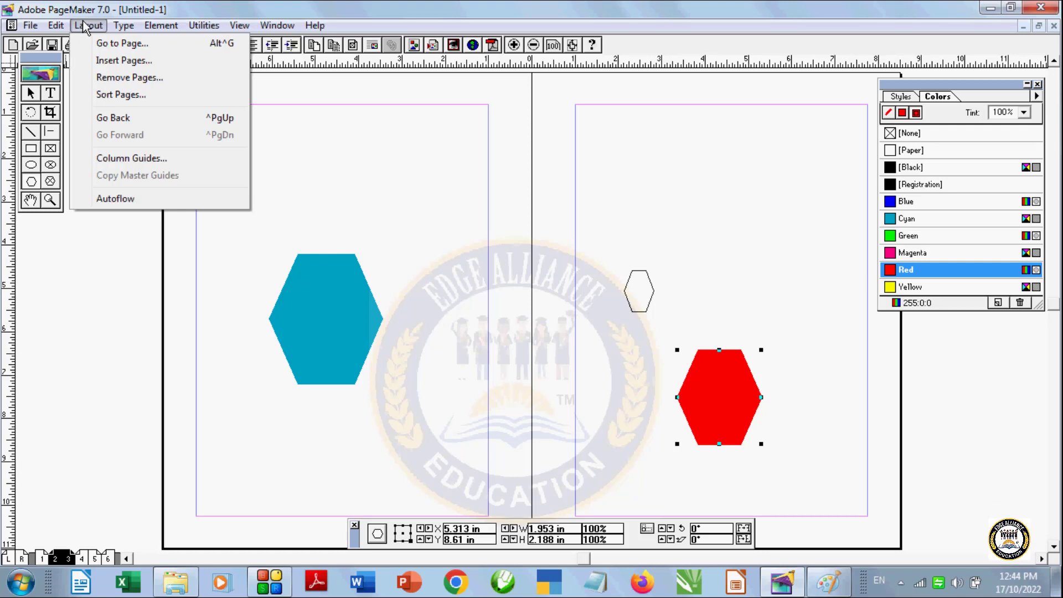
click(116, 43)
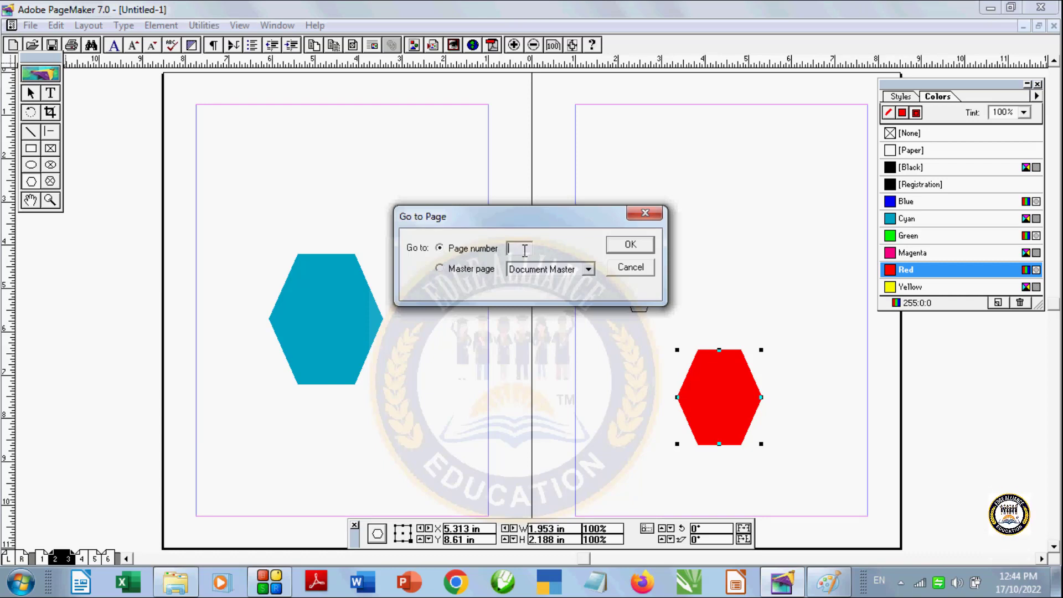
text(5)
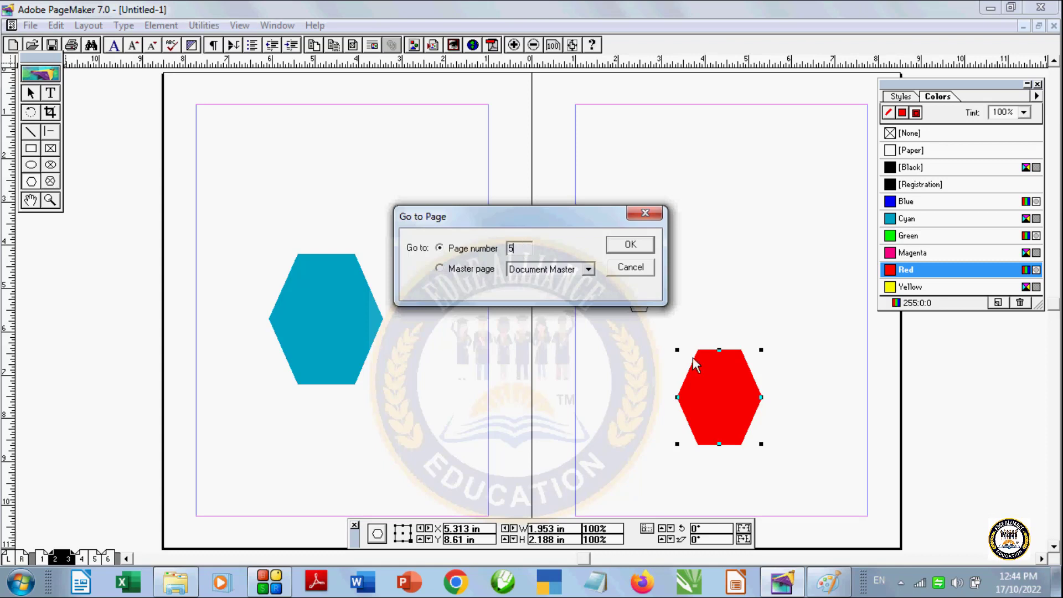
click(630, 245)
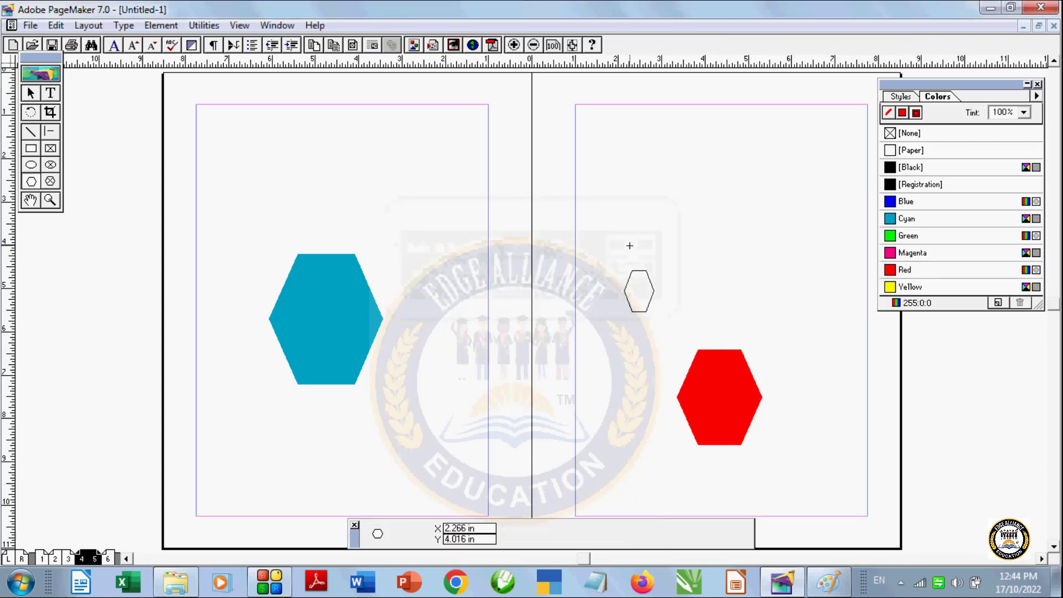
drag(629, 245, 436, 438)
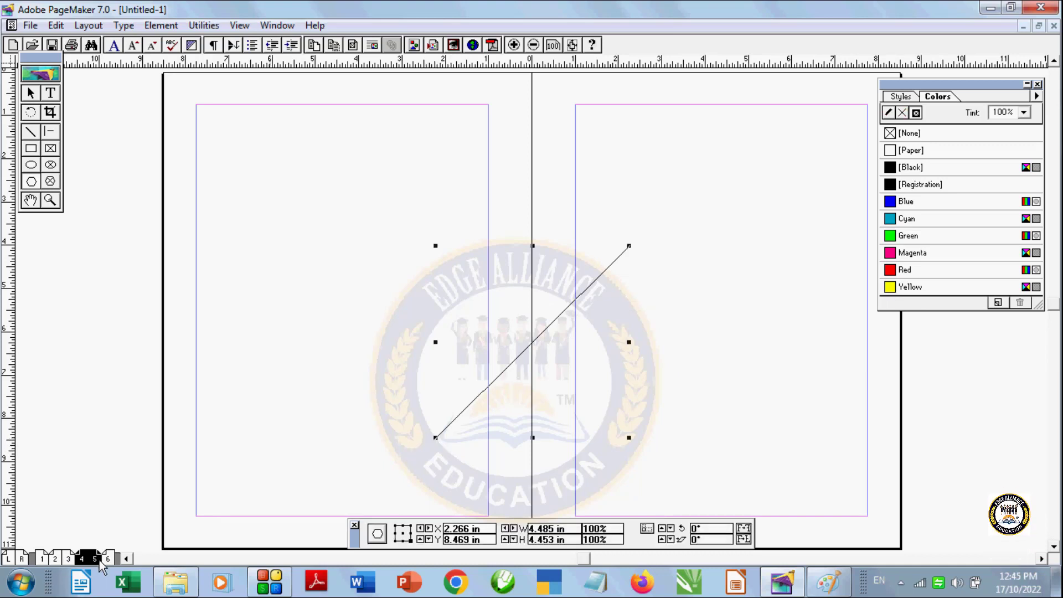
key(Delete)
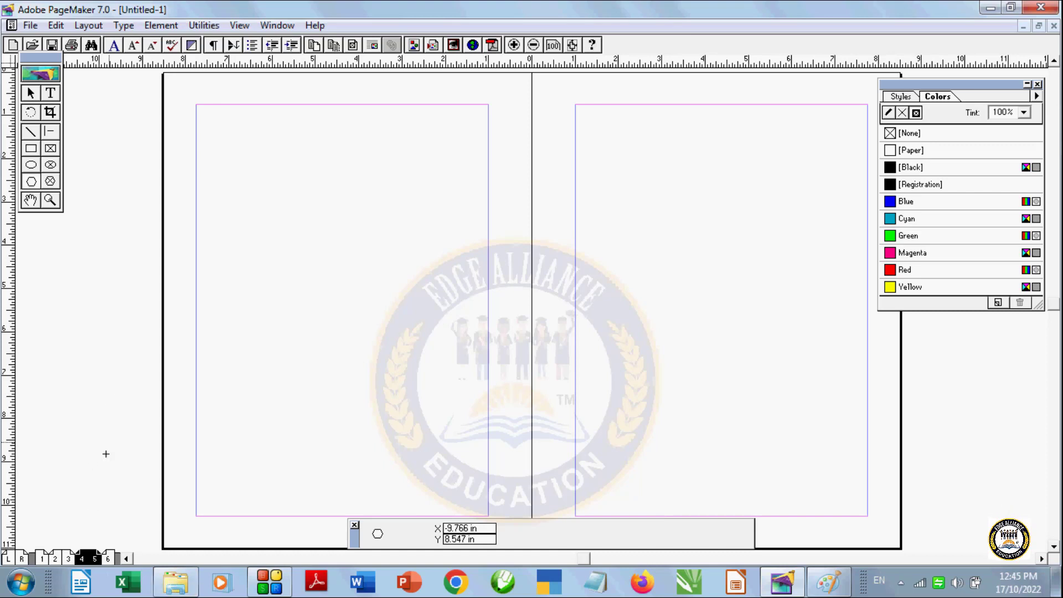
Insert 6 pages after page 1 with the master page set to None.
click(40, 559)
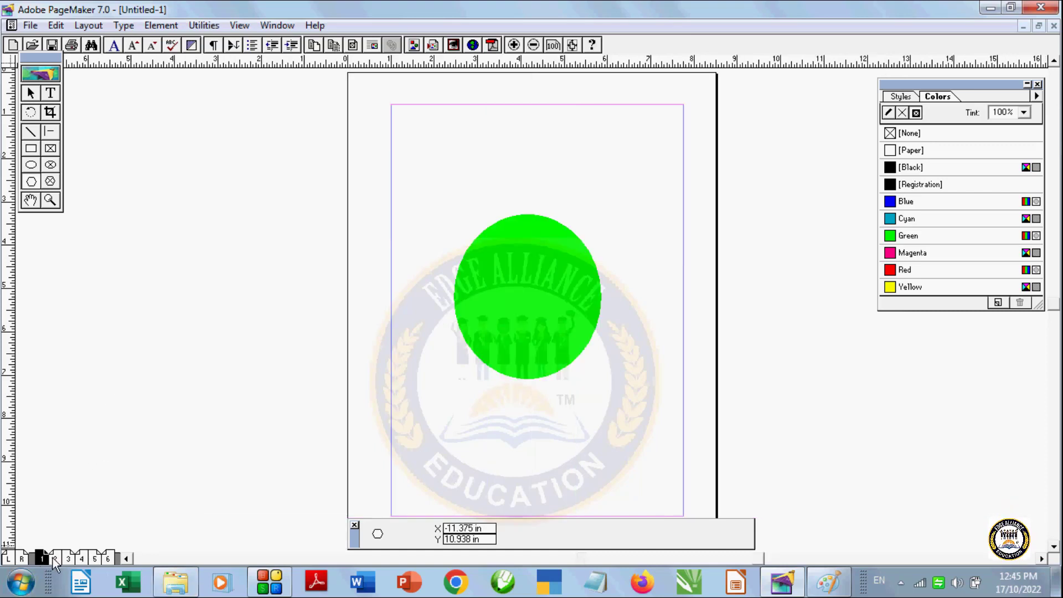
click(80, 25)
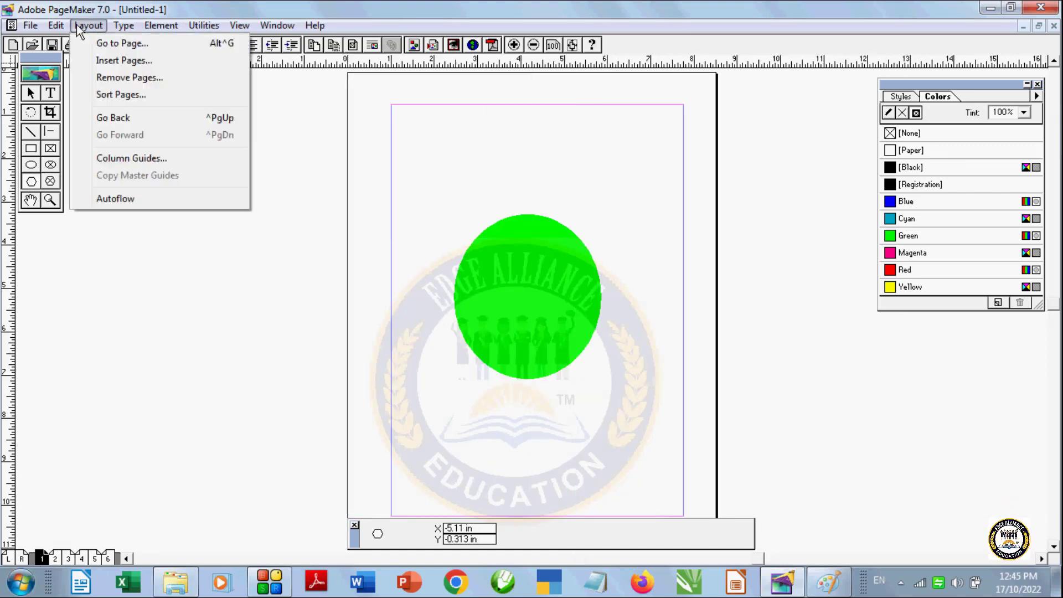
click(127, 61)
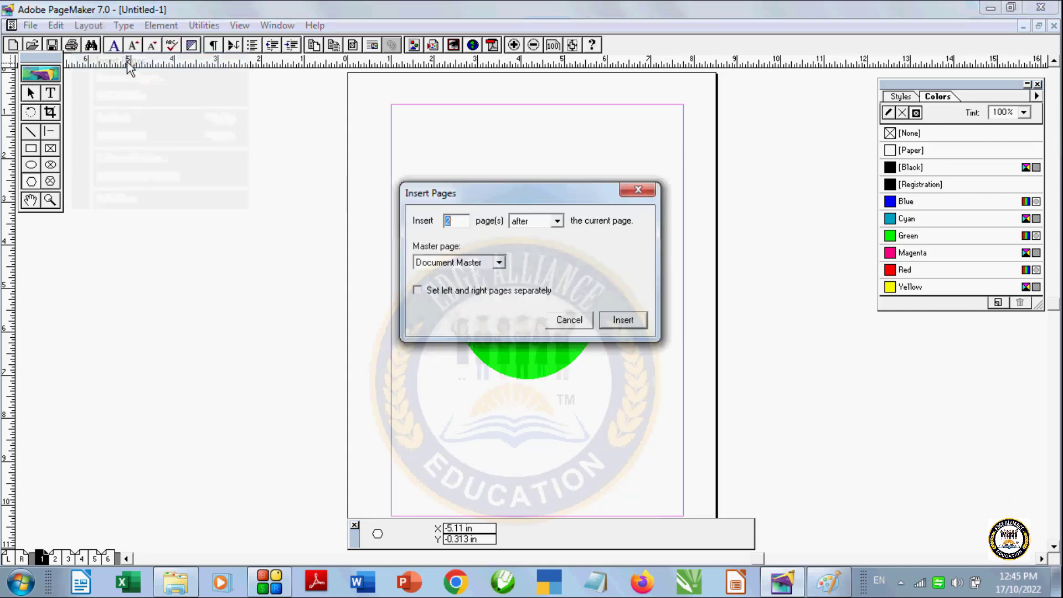
key(BackSpace)
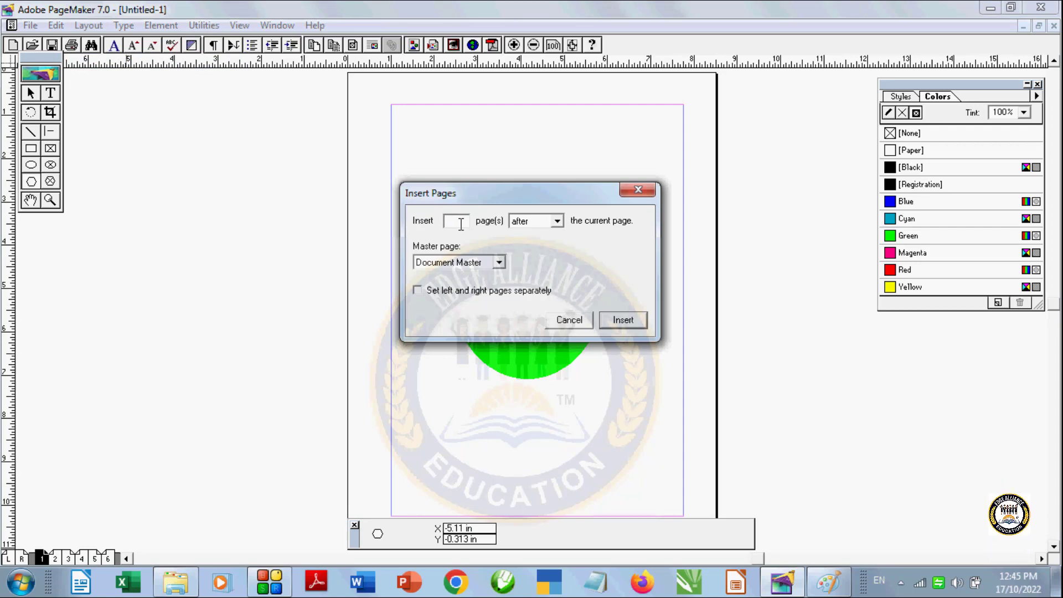
text(6)
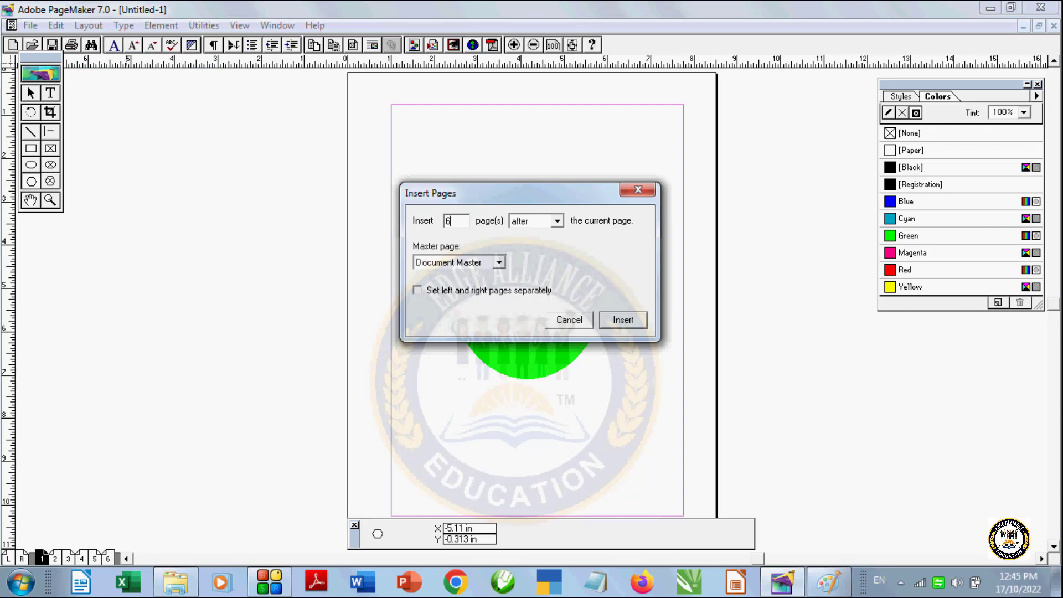
click(556, 222)
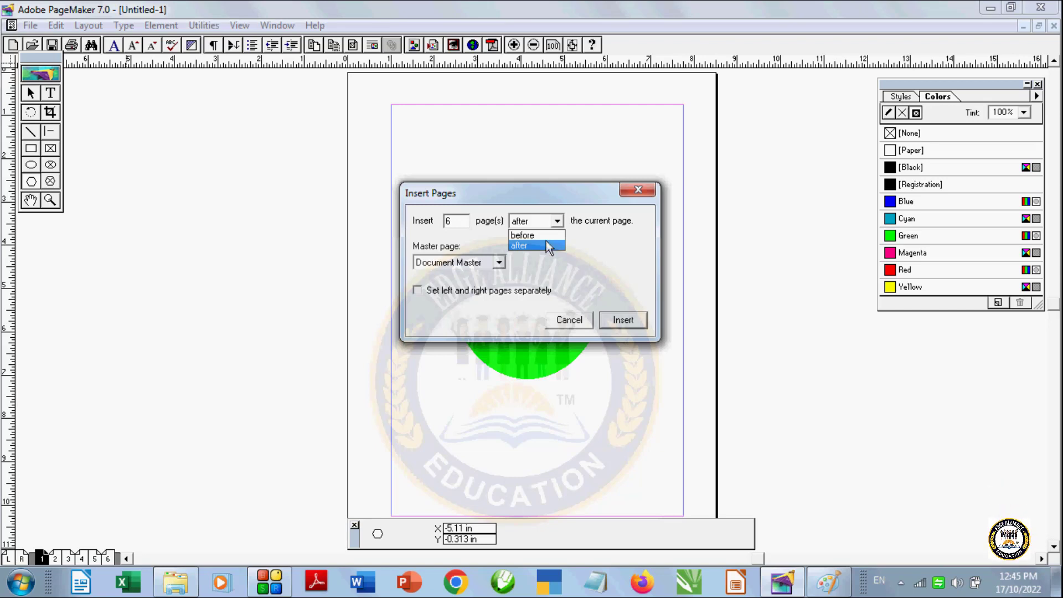
click(536, 245)
click(499, 263)
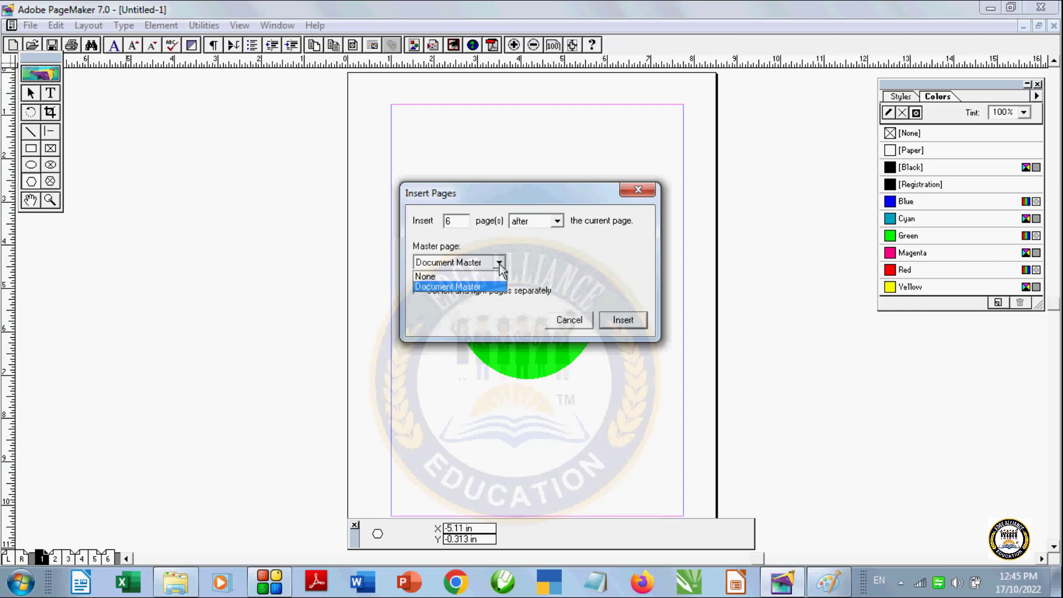
click(466, 287)
click(488, 261)
click(447, 276)
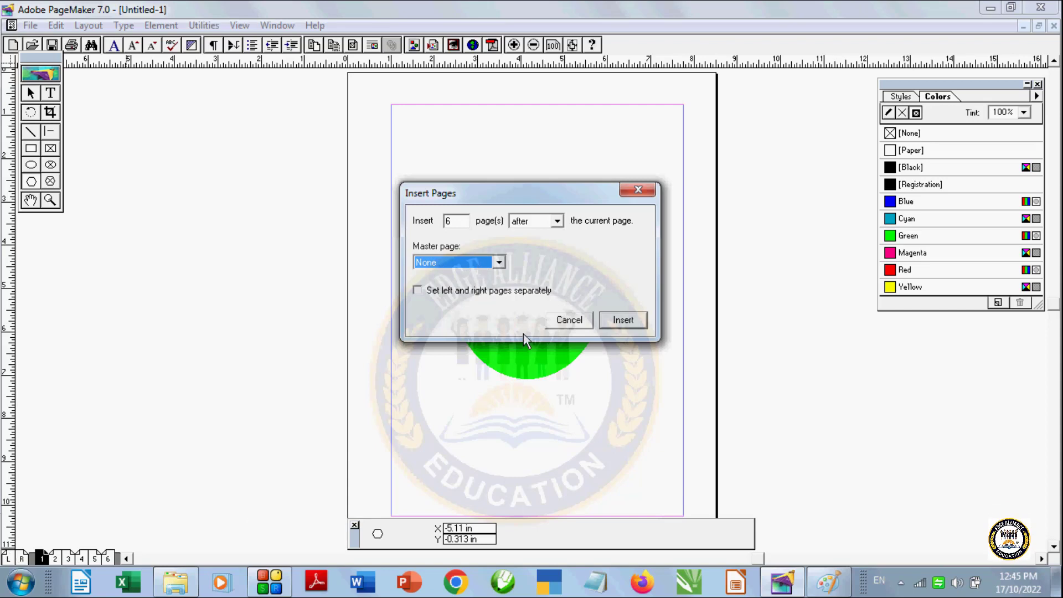
click(624, 322)
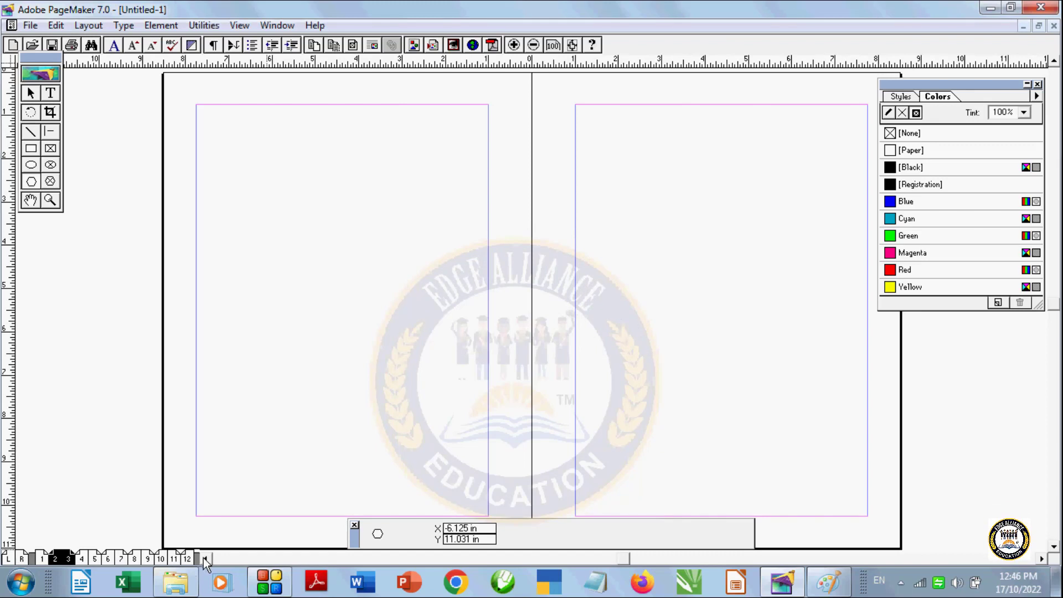
Check the inserted pages and the colored hexagon spread on pages 8 and 9.
click(175, 559)
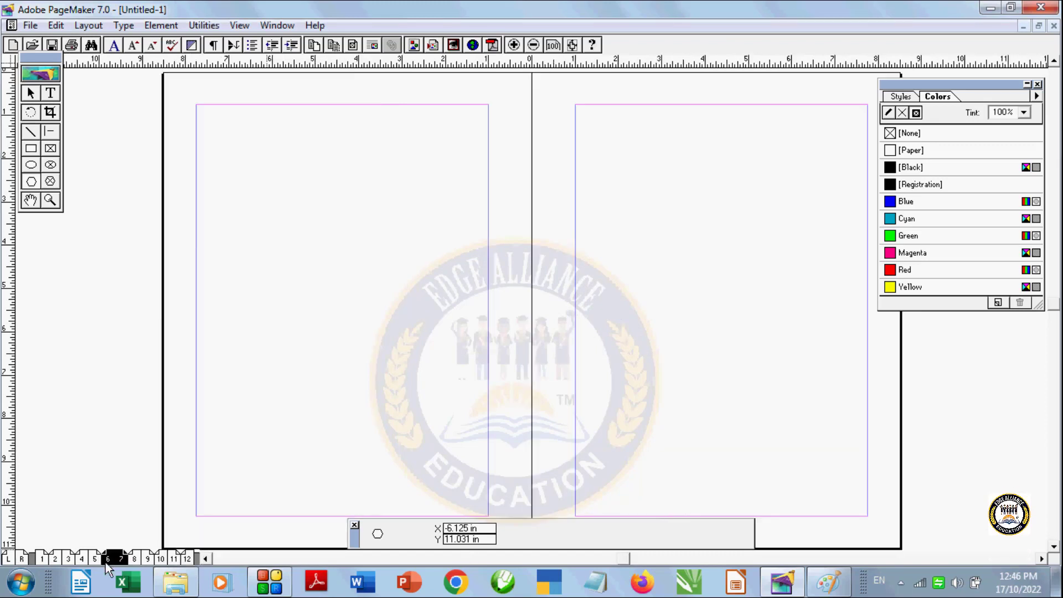
click(82, 560)
click(134, 559)
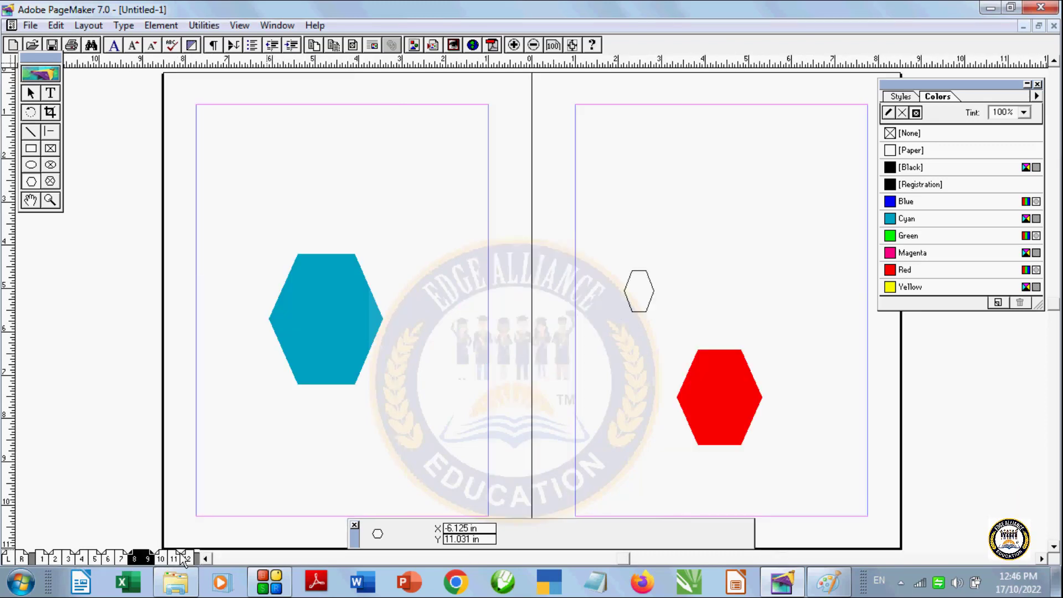
Remove all pages from page 2 through the last page, together with their contents.
click(89, 26)
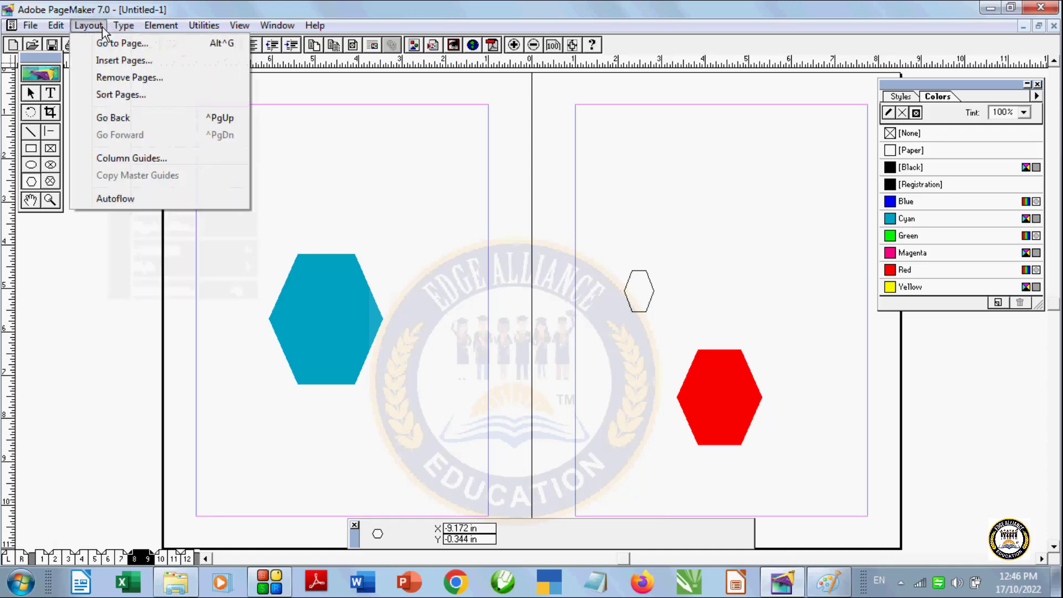
click(128, 80)
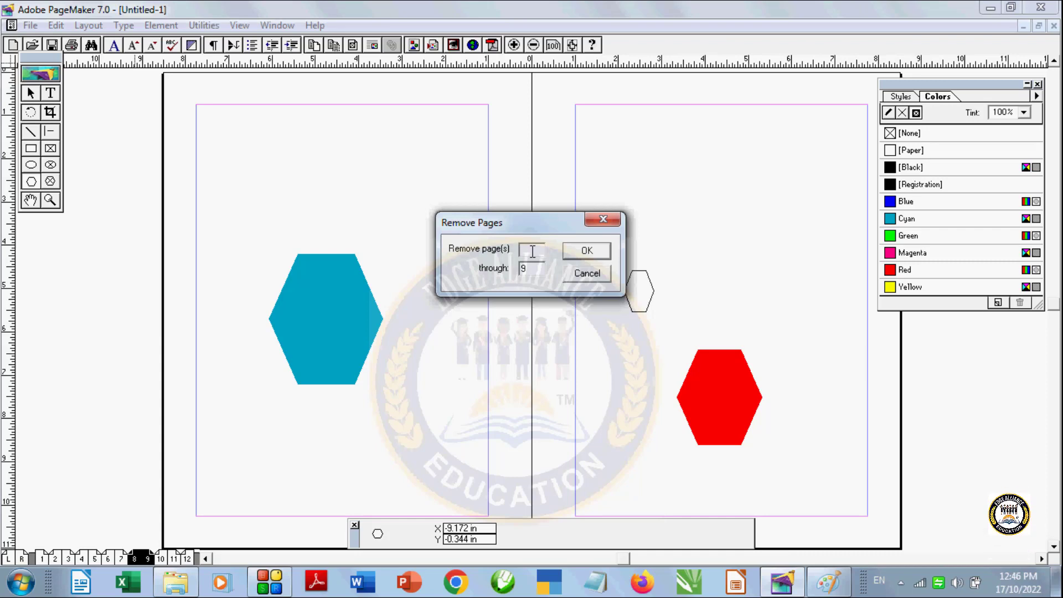
text(2)
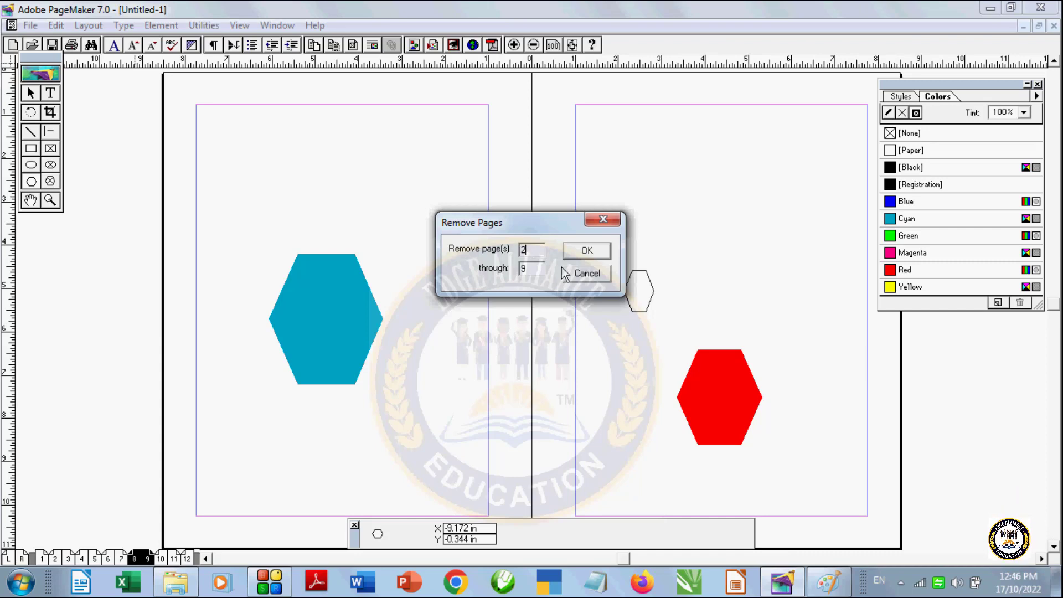
click(533, 270)
key(BackSpace)
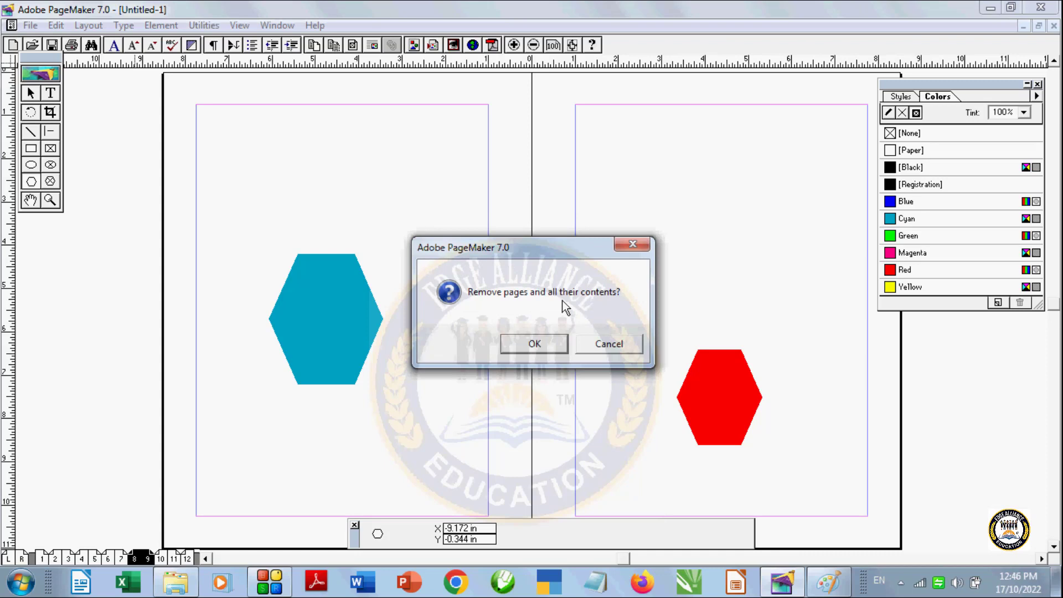
click(534, 342)
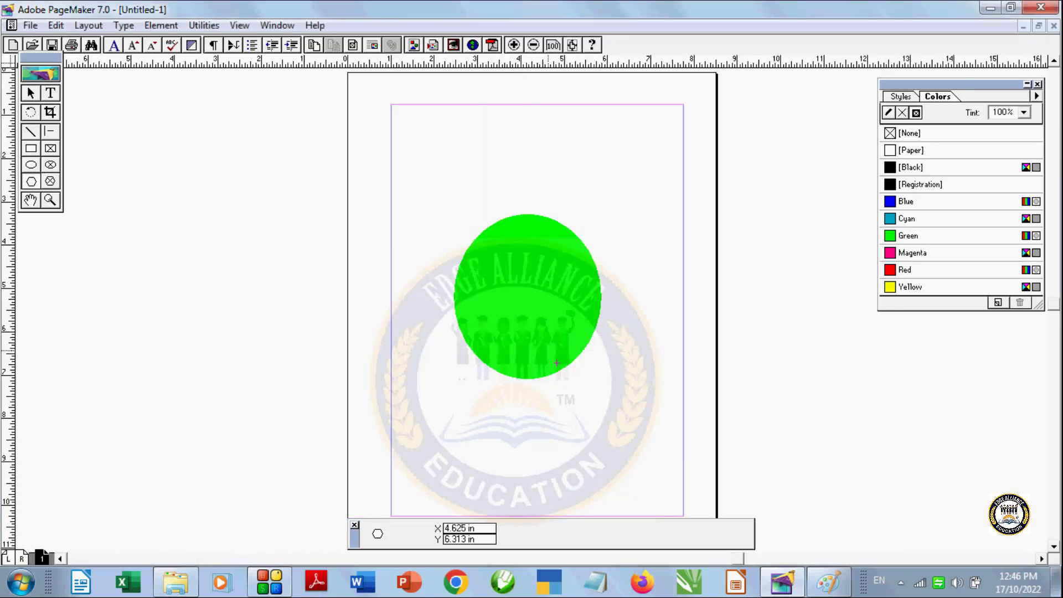
Delete the green ellipse from page 1.
key(shift+F1)
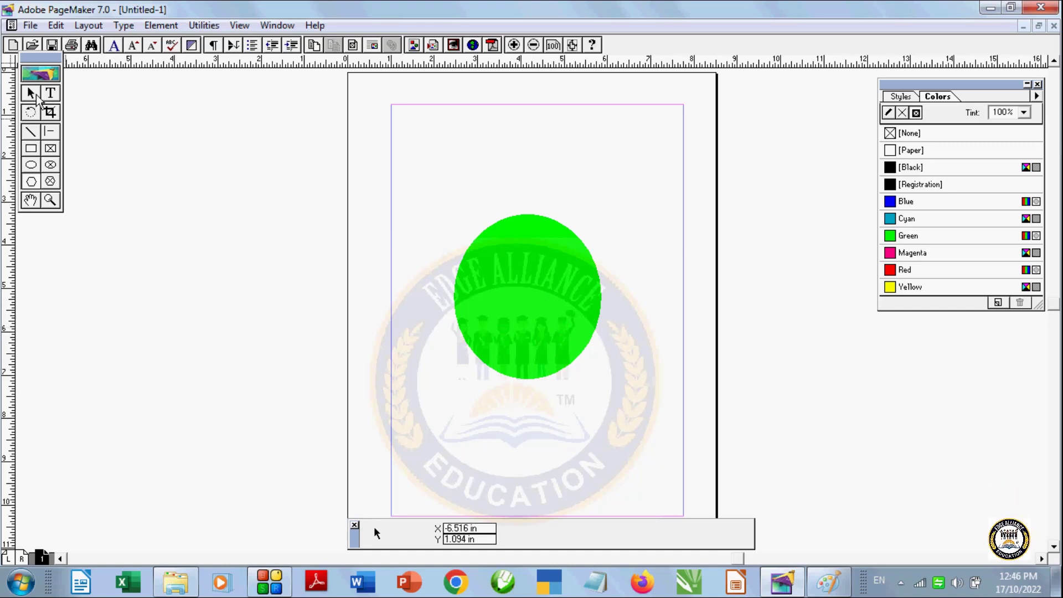
click(576, 300)
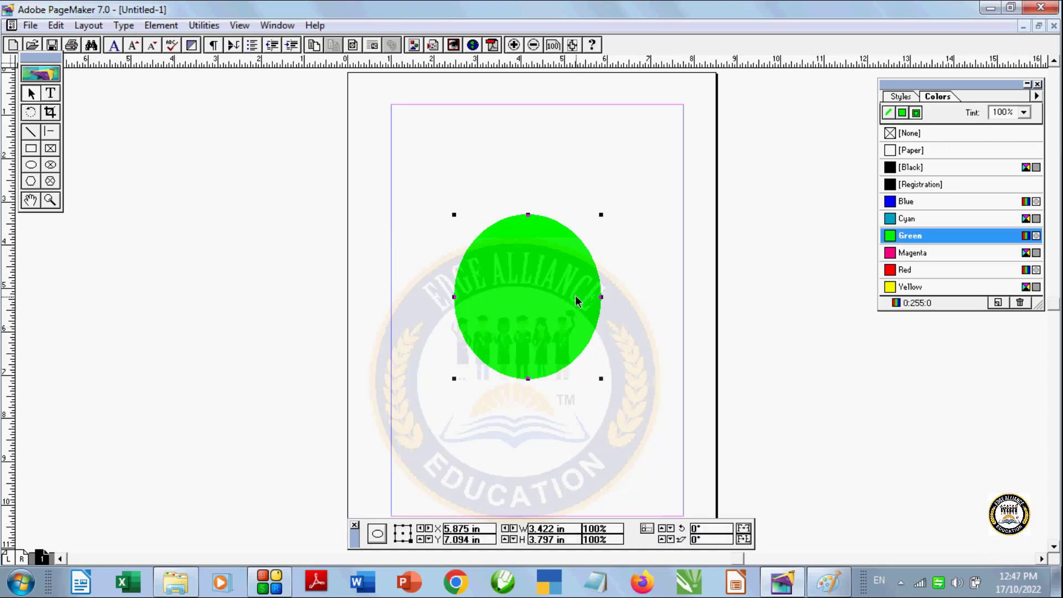
key(Delete)
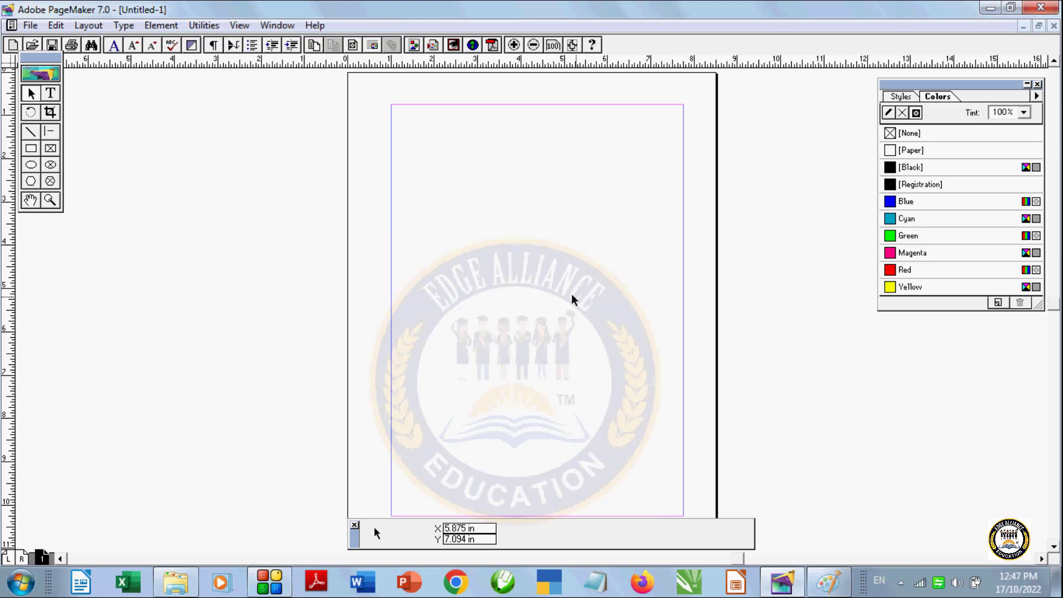
Insert 5 pages after the current page using the Document Master.
click(57, 26)
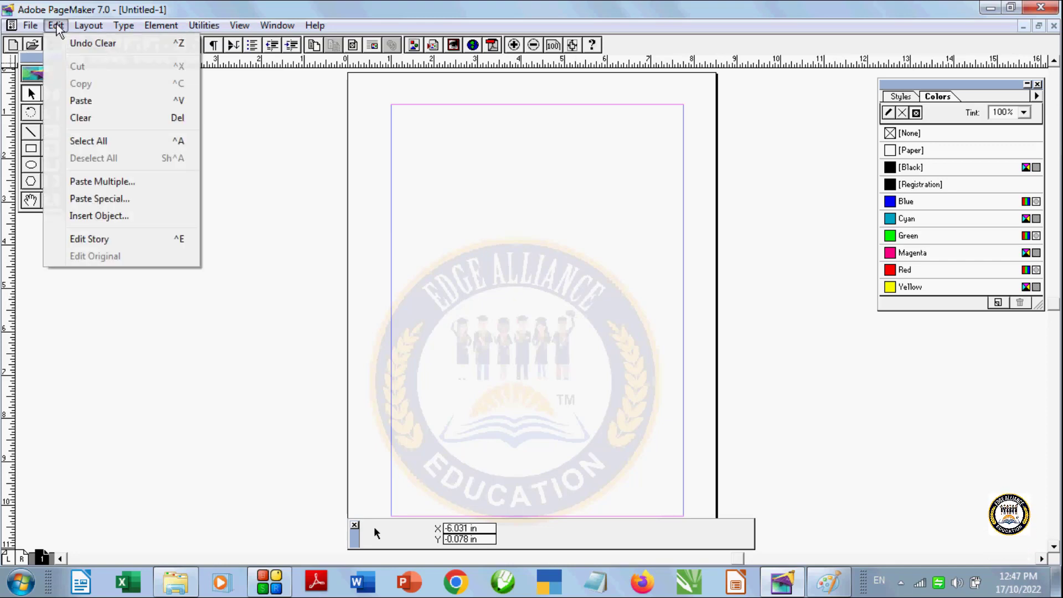
mouse_move(86, 28)
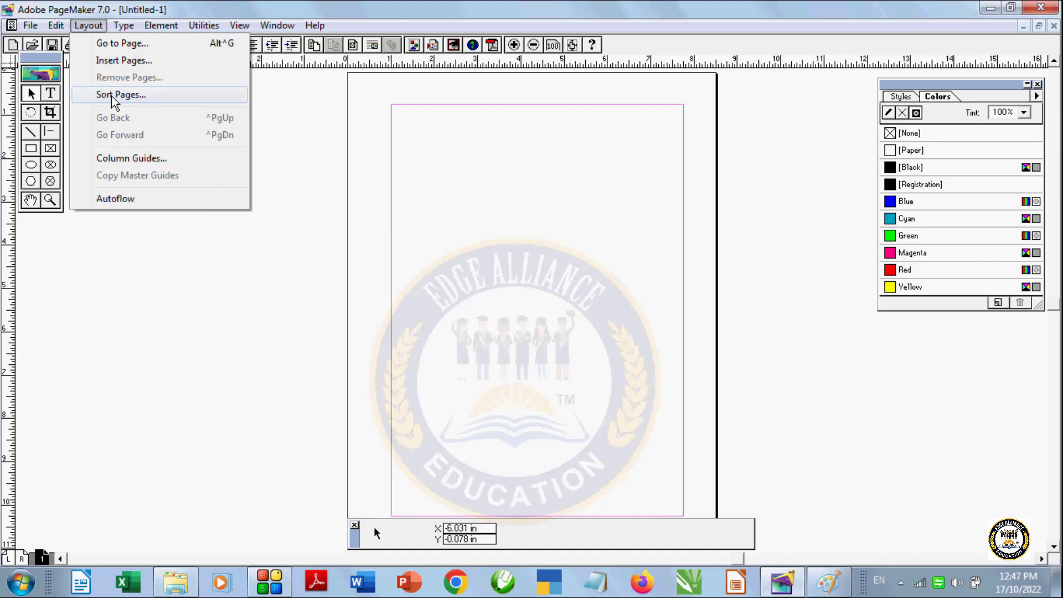
click(127, 61)
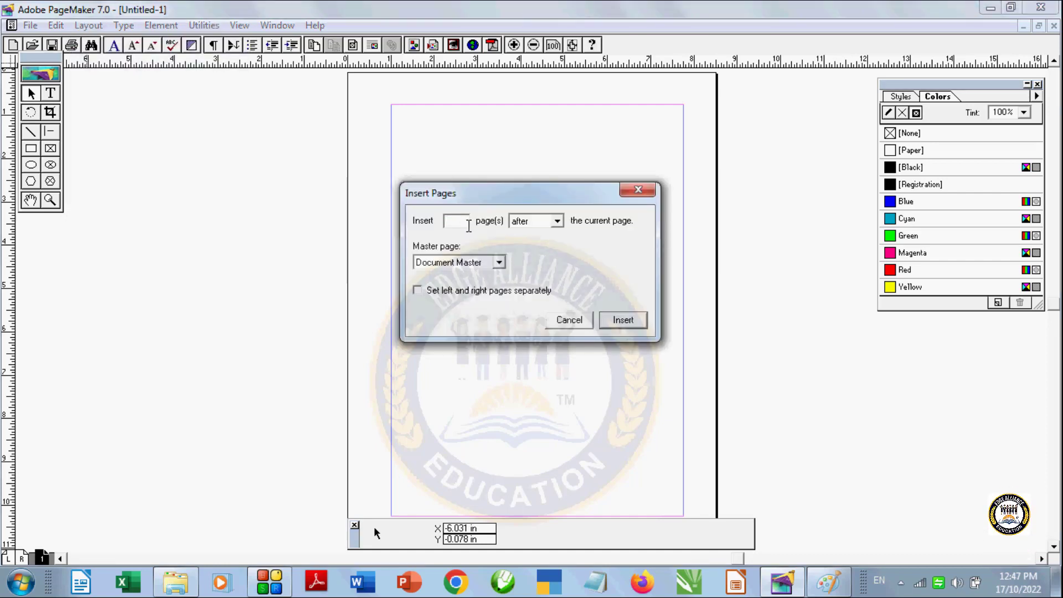
text(5)
click(622, 321)
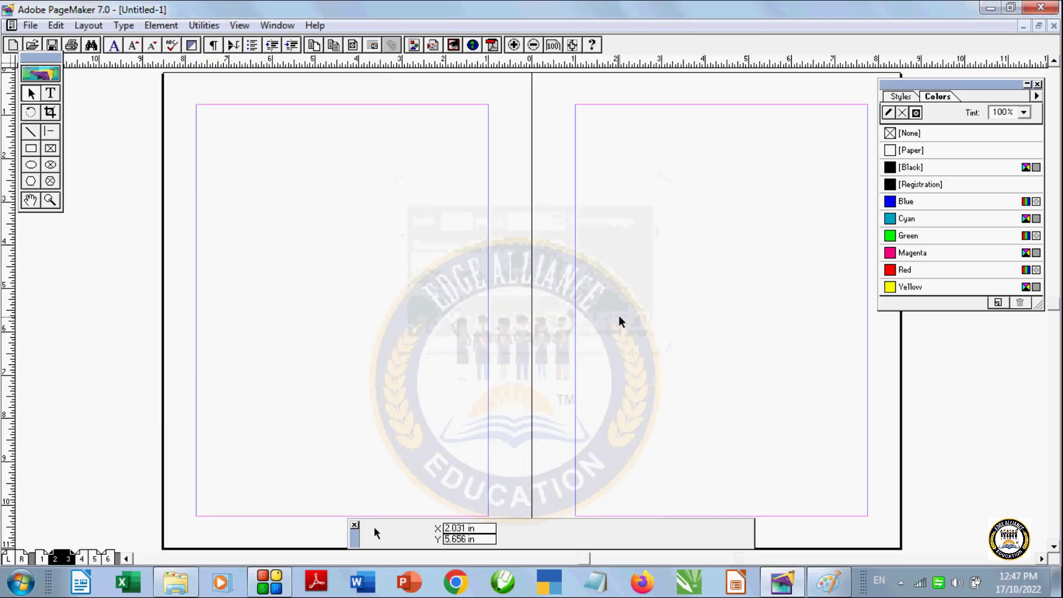
Draw an ellipse about 2.6 by 3 in on page 1 and color it Green.
click(41, 558)
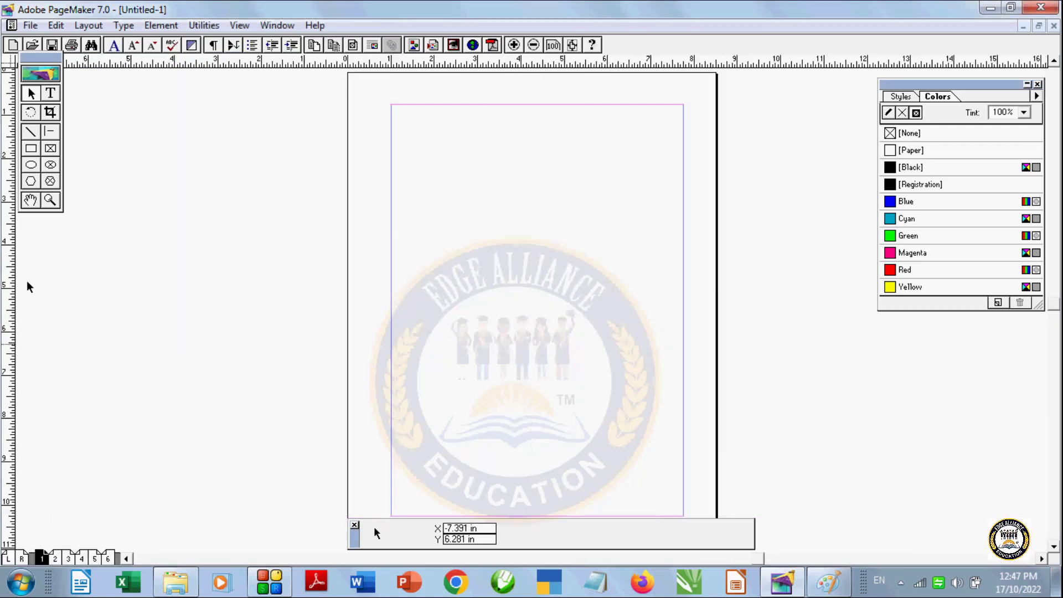
click(31, 165)
drag(408, 180, 520, 310)
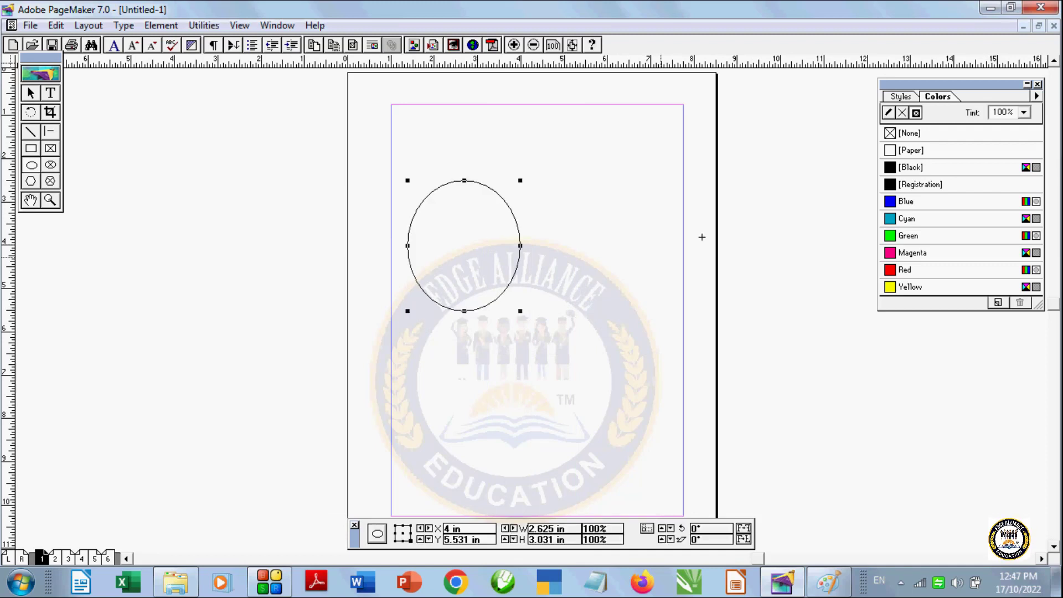
click(909, 235)
Draw a Cyan hexagon about 3.7 by 3.3 in on page 2 and a Yellow one about 3.1 by 2.8 in on page 3.
click(69, 559)
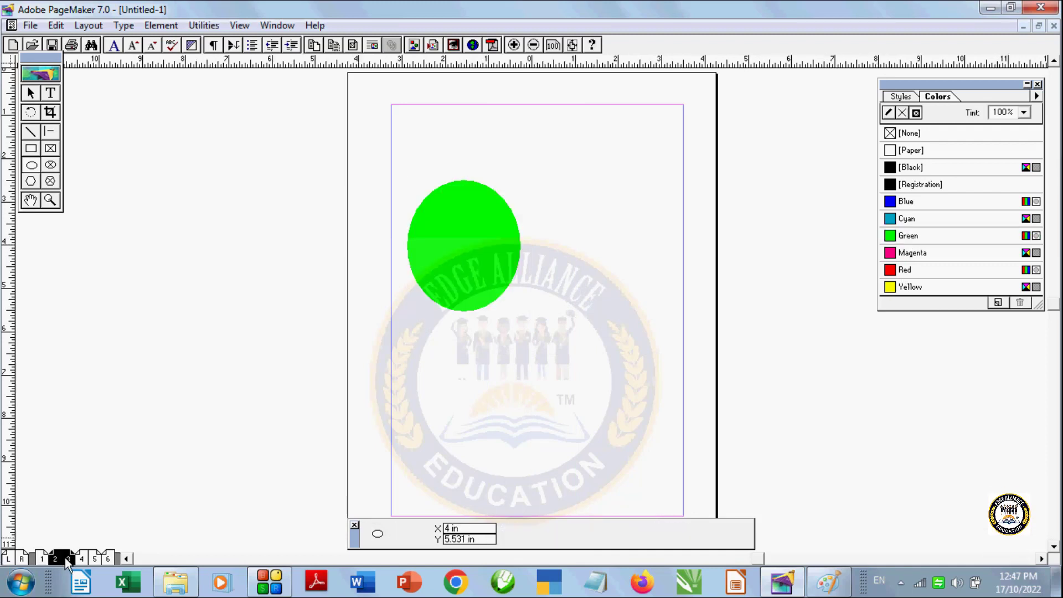
drag(343, 351, 368, 364)
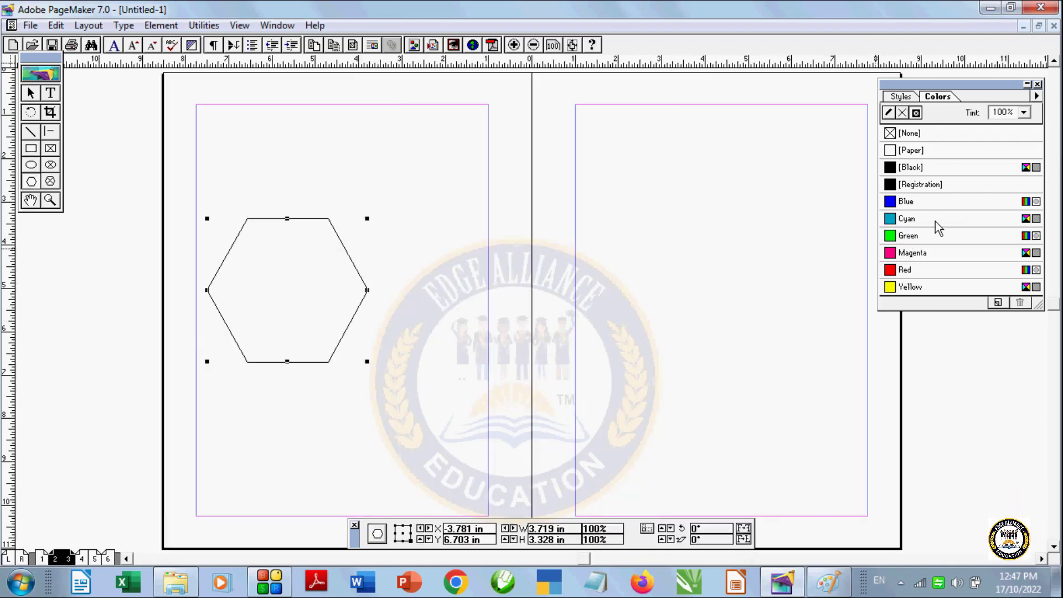
click(935, 221)
drag(659, 258, 792, 380)
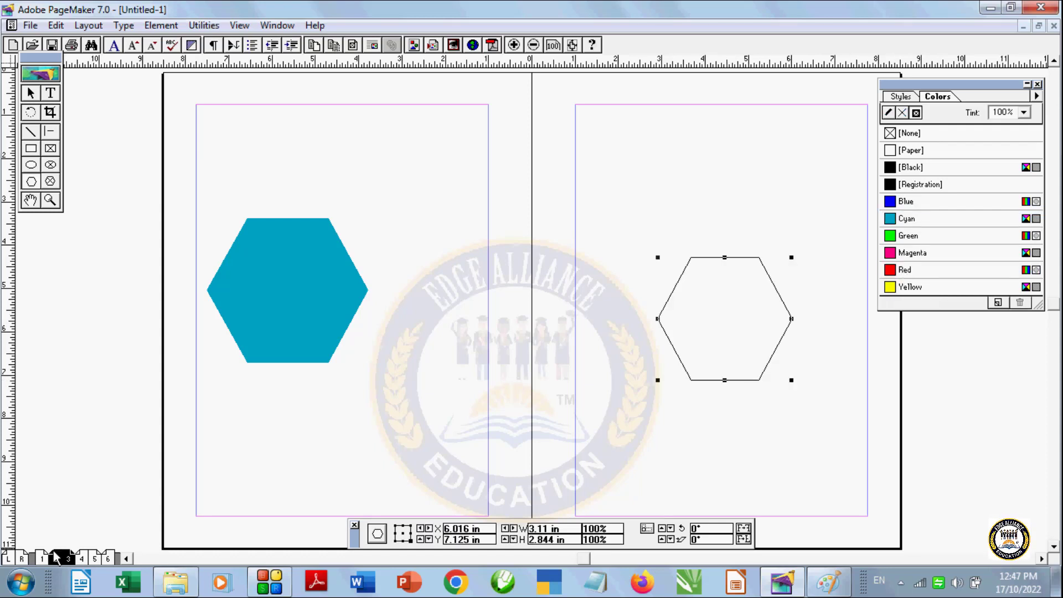
click(902, 287)
Draw a Black hexagonal frame about 4 by 3.5 in on page 4 and a Green one about 4.5 by 3.7 in on page 5.
click(82, 558)
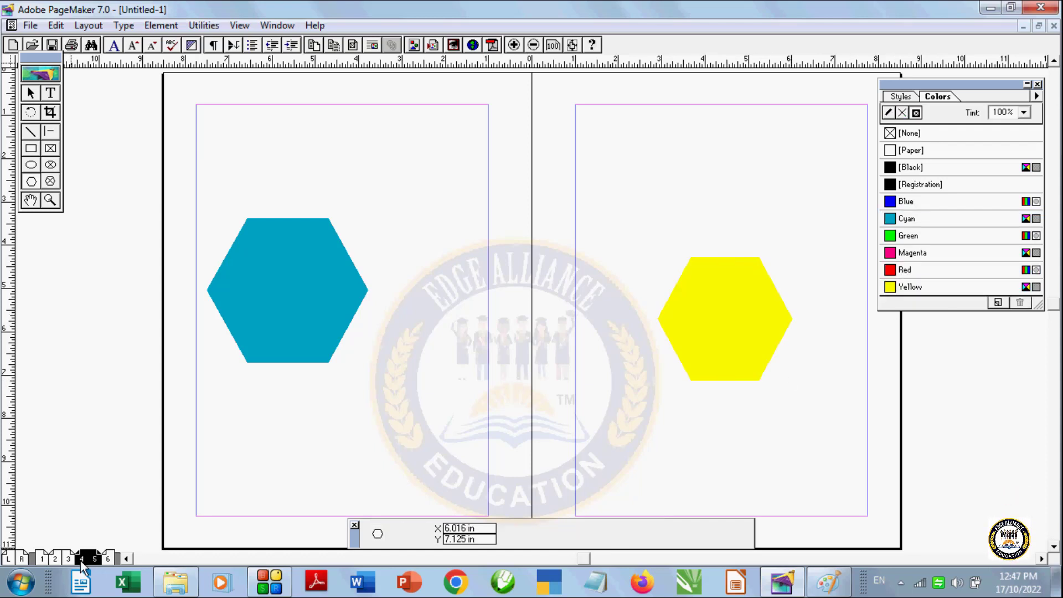
double_click(50, 181)
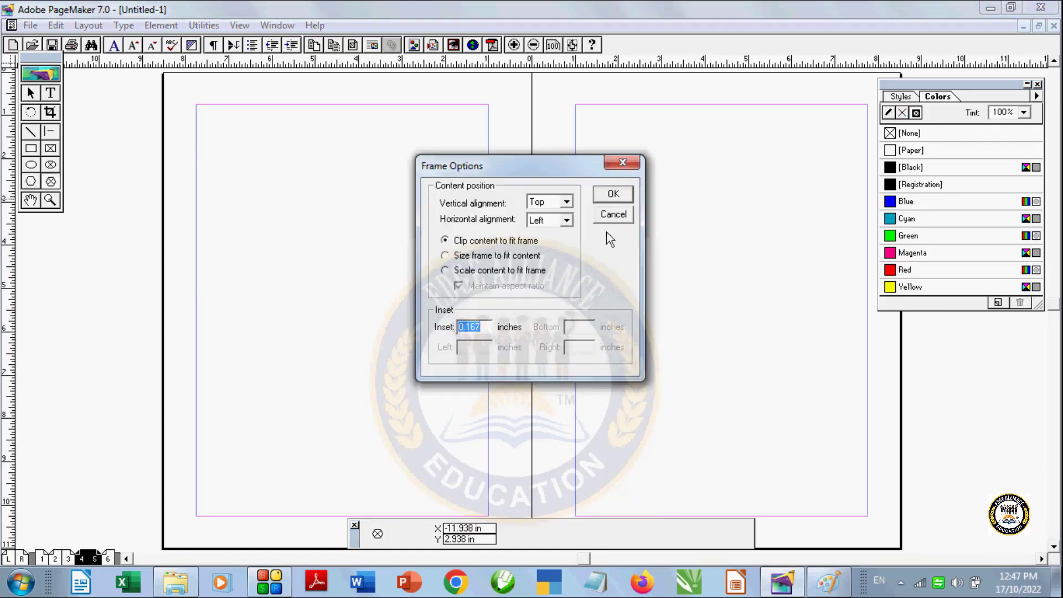
click(603, 195)
drag(197, 206, 368, 359)
click(903, 169)
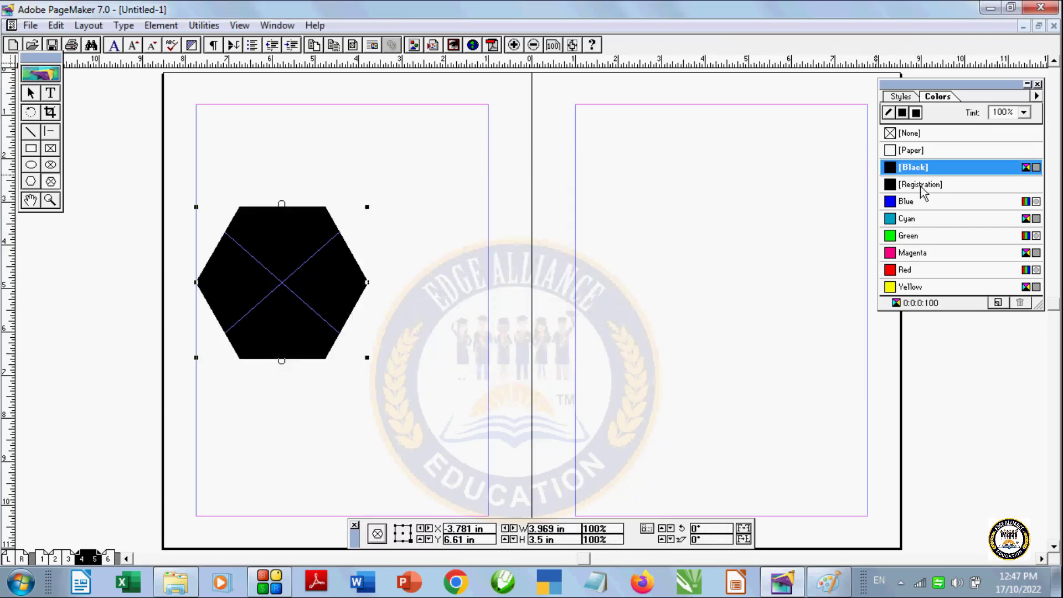
mouse_move(592, 223)
mouse_down()
mouse_move(730, 350)
mouse_move(785, 384)
mouse_up()
click(910, 236)
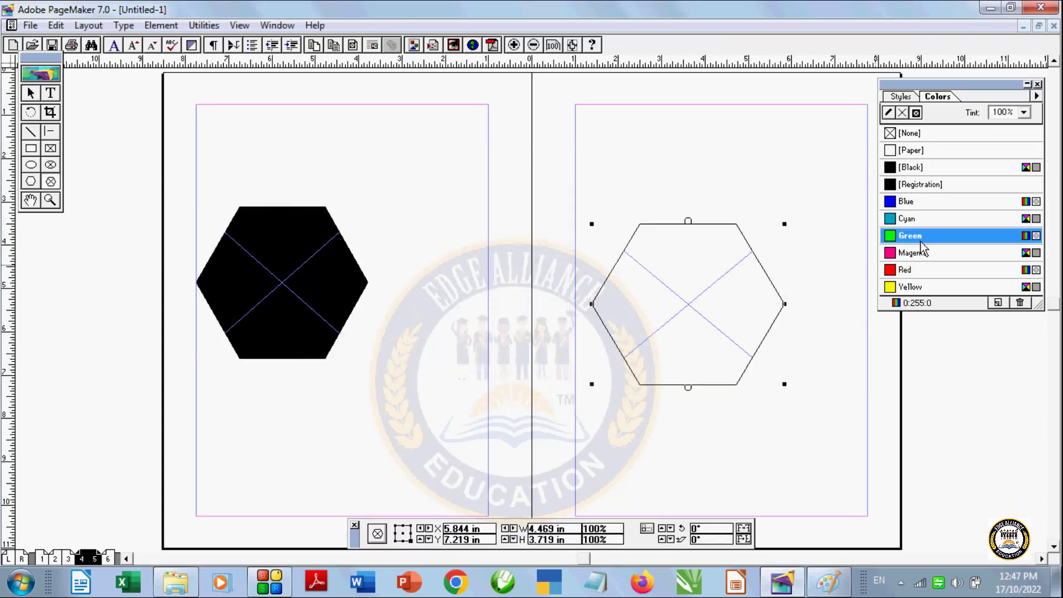
Review the page thumbnails in Sort Pages at larger and smaller sizes, keeping the page order.
click(88, 25)
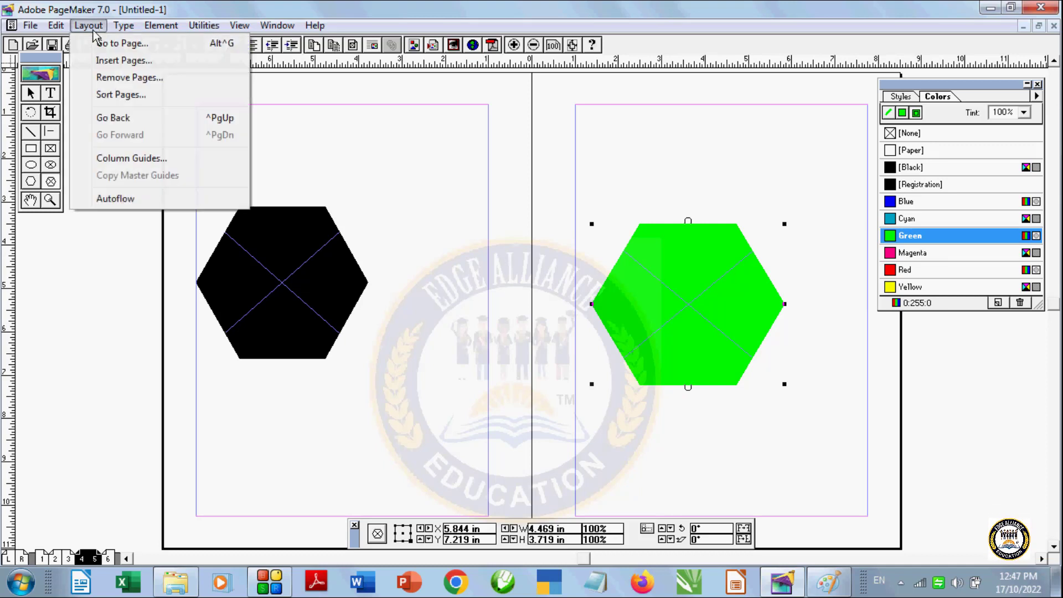
click(115, 95)
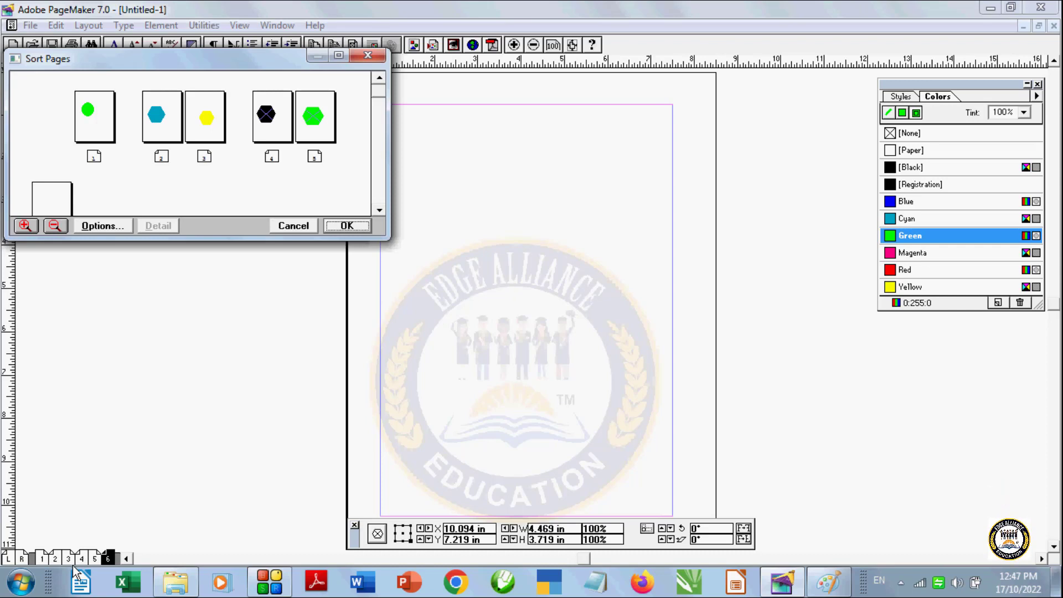
click(24, 225)
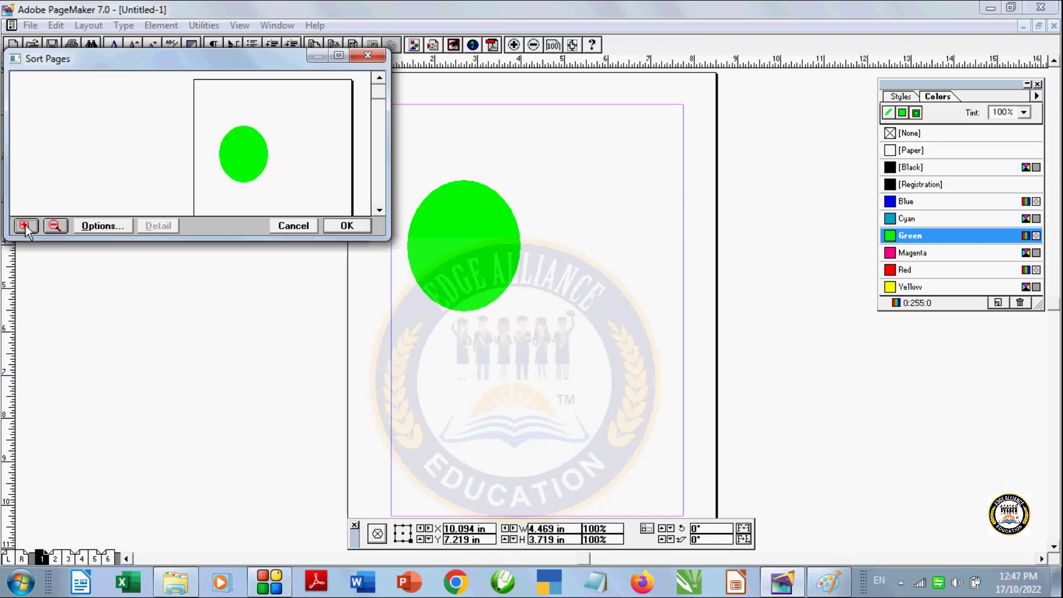
click(54, 226)
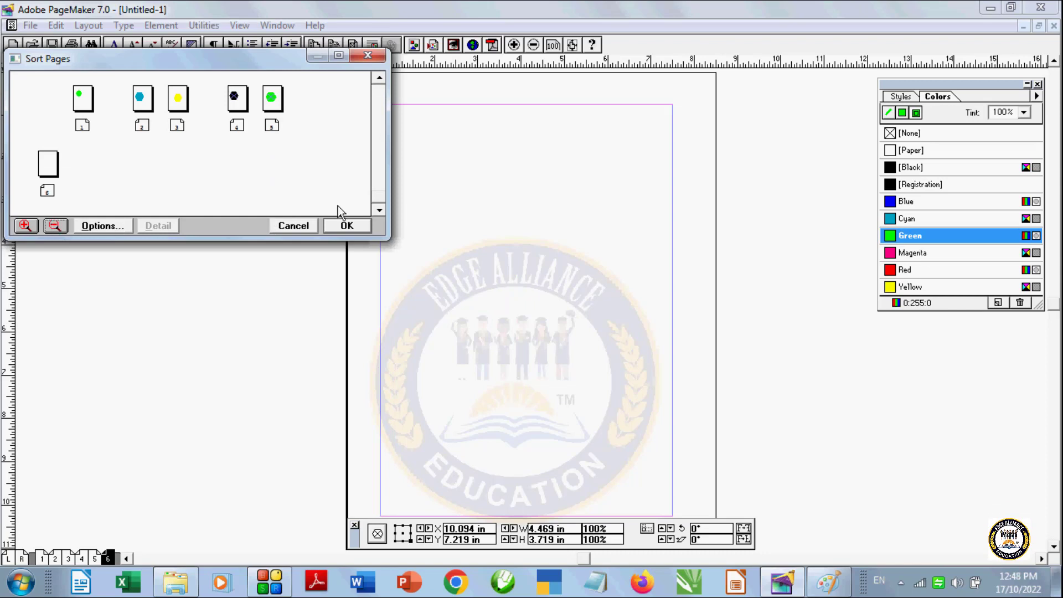
click(346, 225)
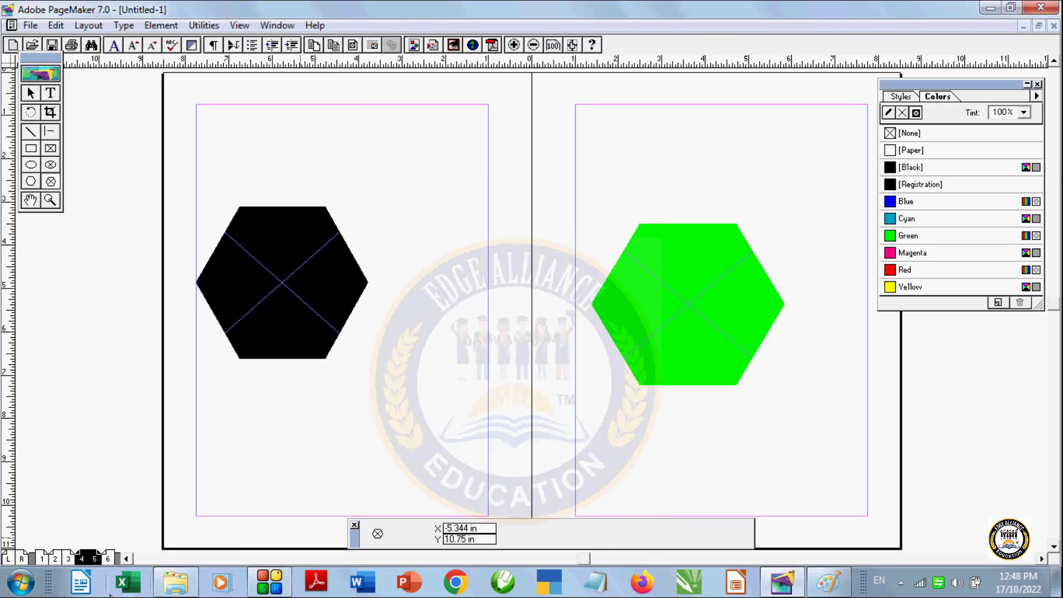
View the spread of pages 2 and 3 and use Go Back twice to return through the previously viewed pages.
click(51, 561)
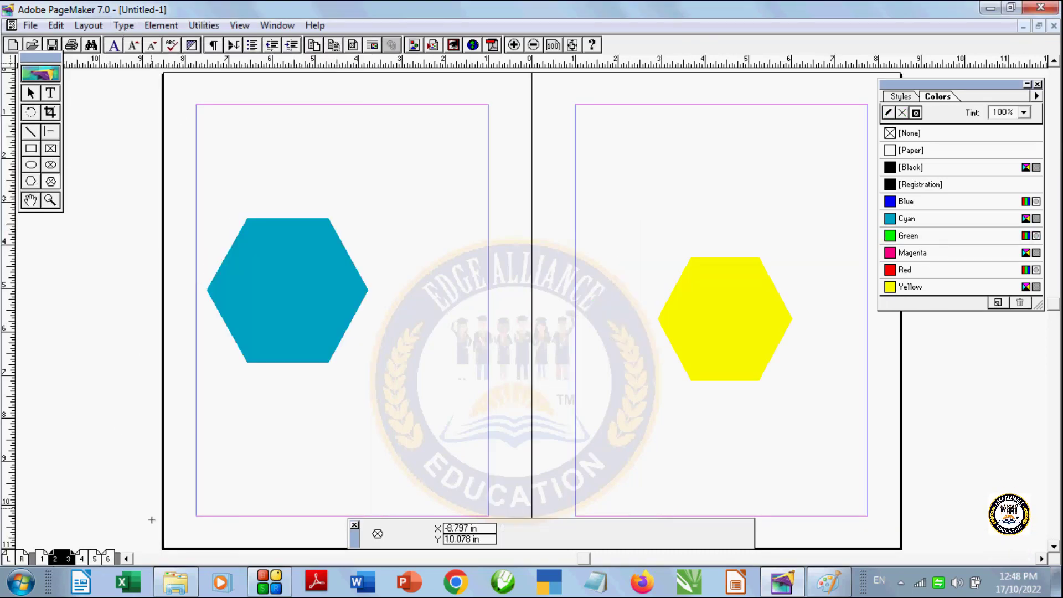
click(88, 25)
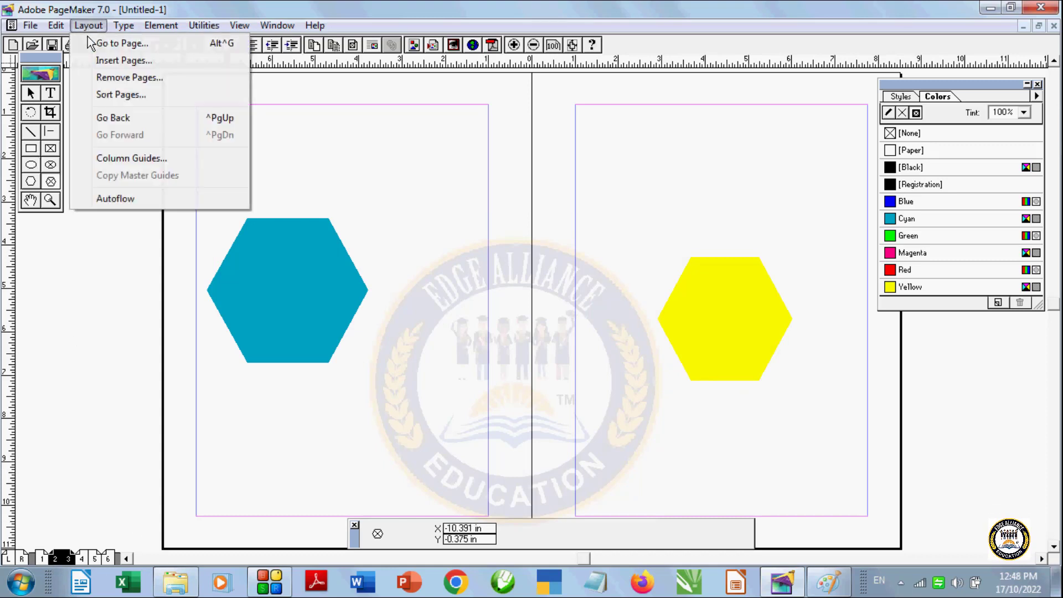
click(116, 119)
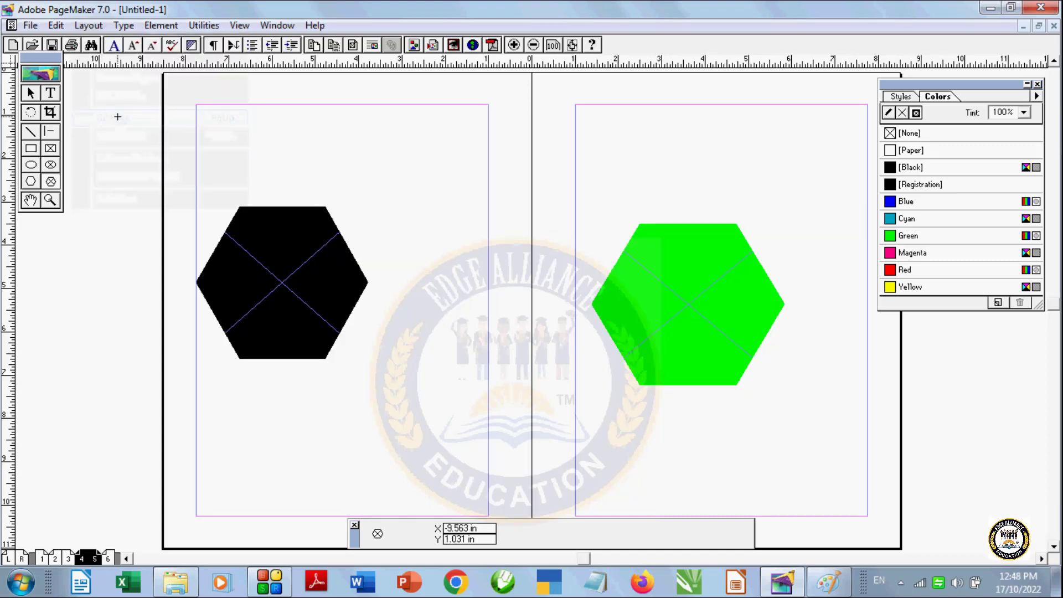
click(87, 25)
click(123, 118)
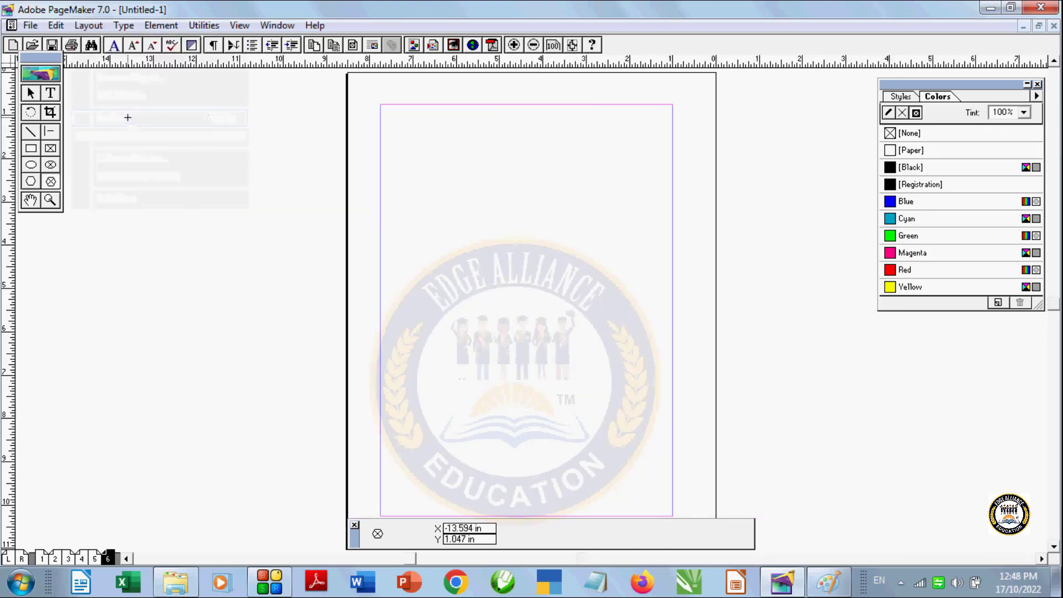
Use Go Forward twice to move from page 6 through the previously viewed spreads to pages 2 and 3.
click(88, 26)
mouse_move(55, 26)
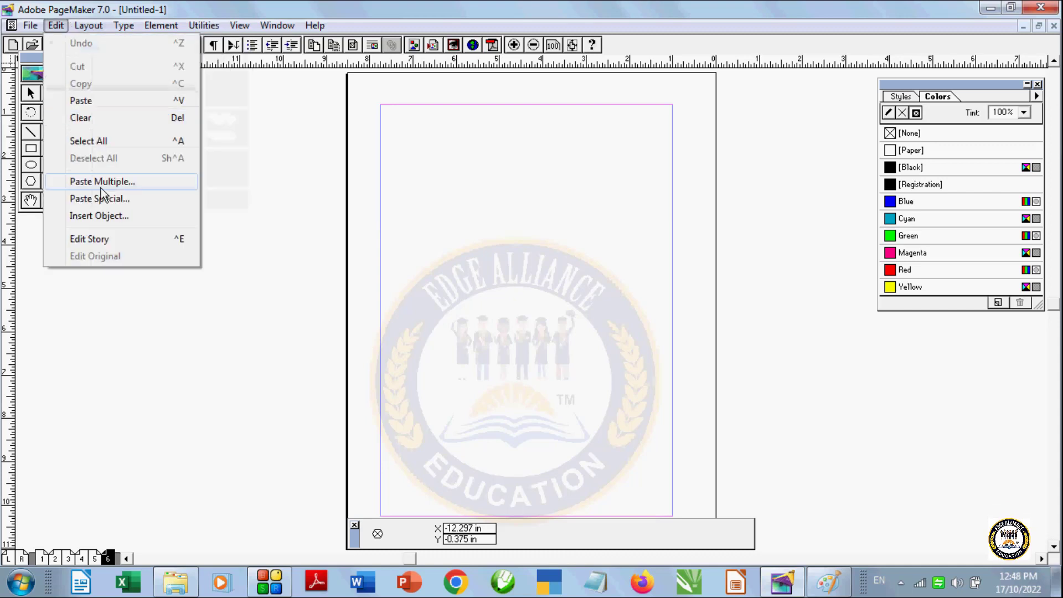
mouse_move(89, 25)
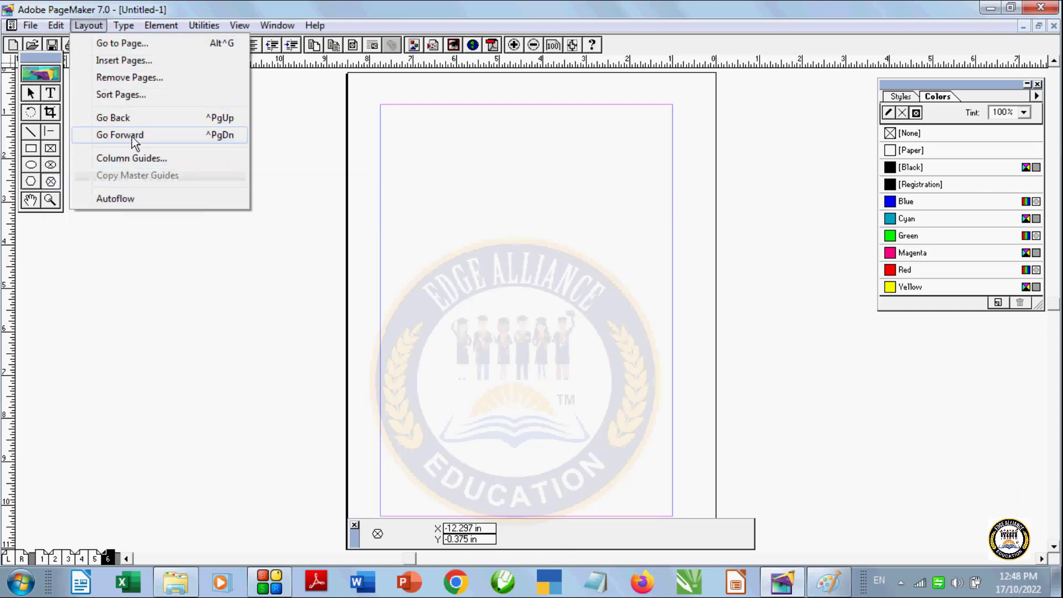
click(131, 135)
click(90, 26)
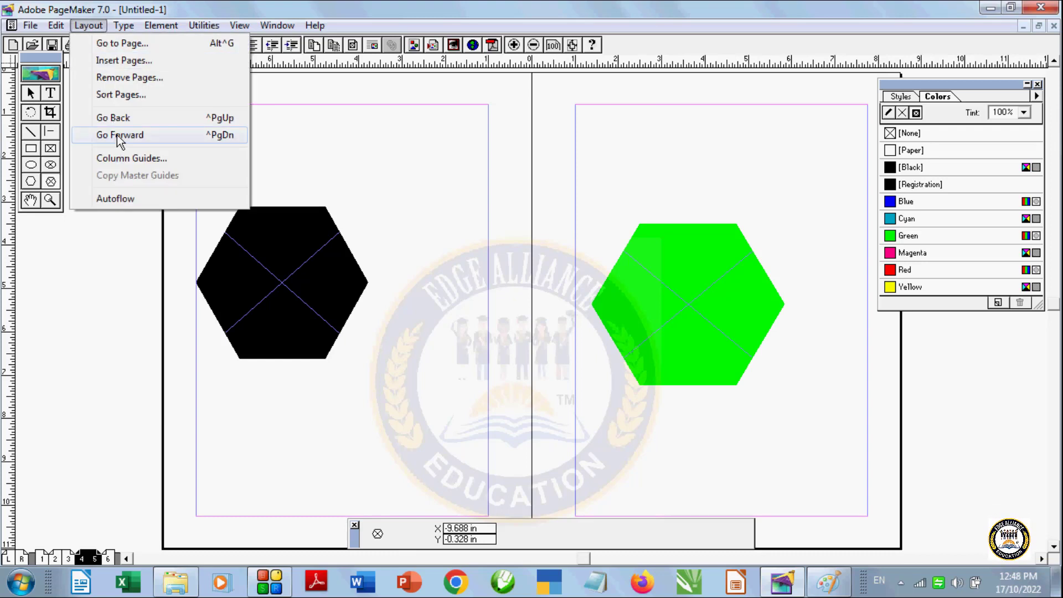
click(117, 135)
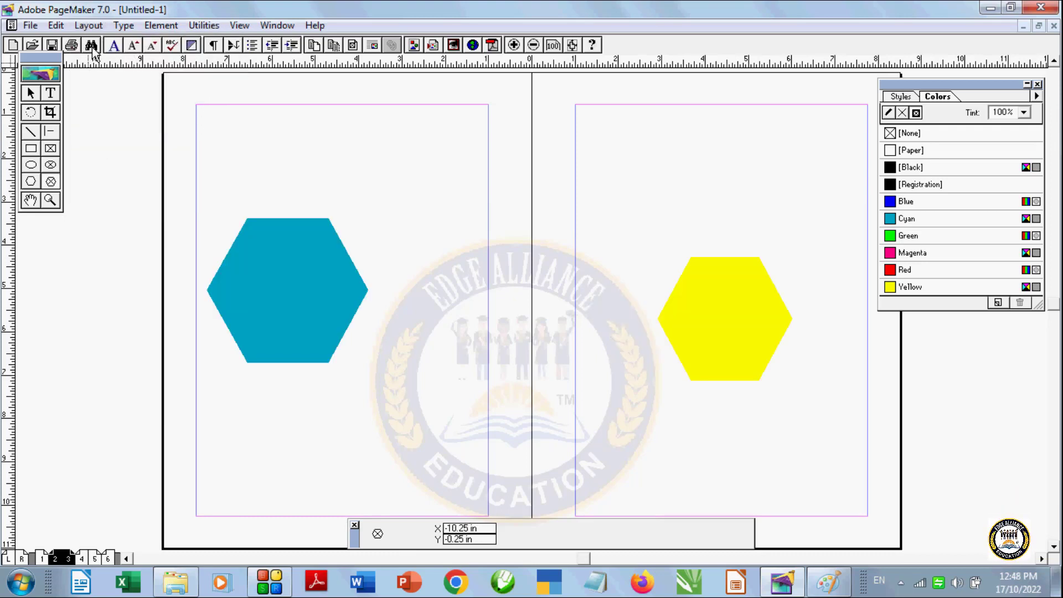
click(89, 26)
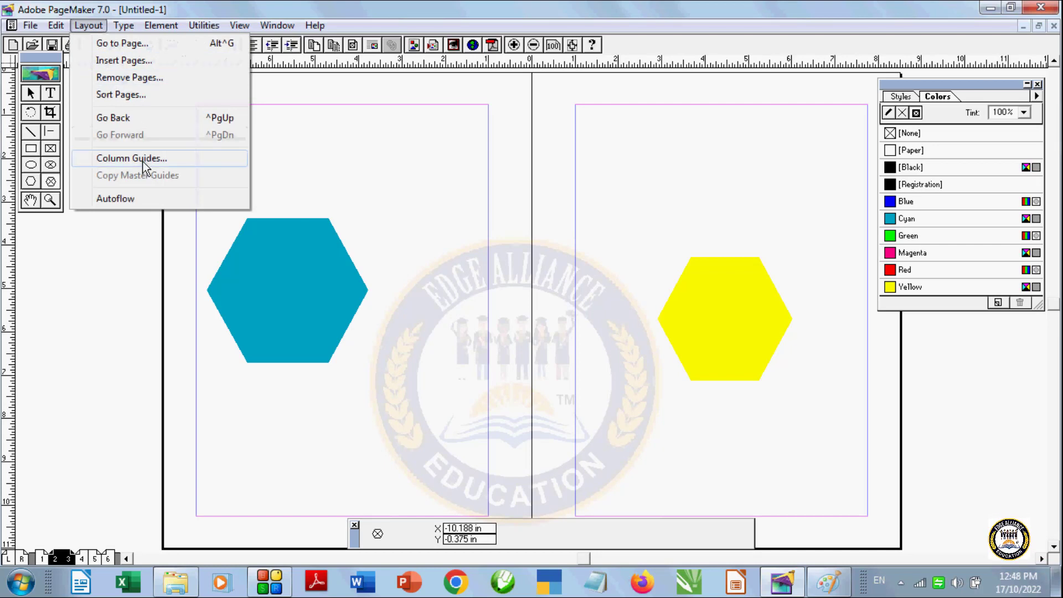
click(301, 308)
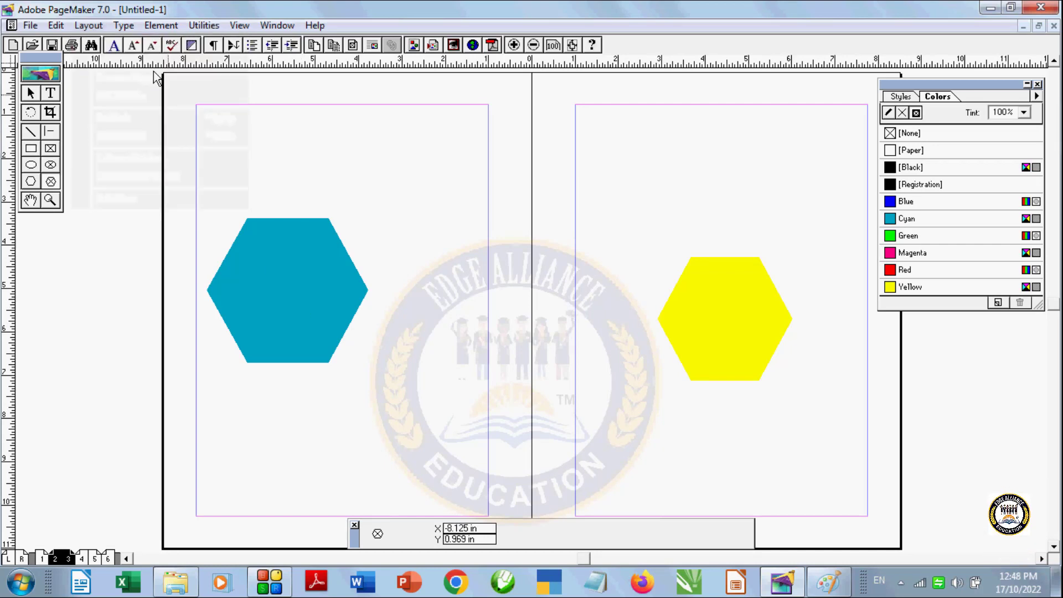
drag(302, 308, 297, 154)
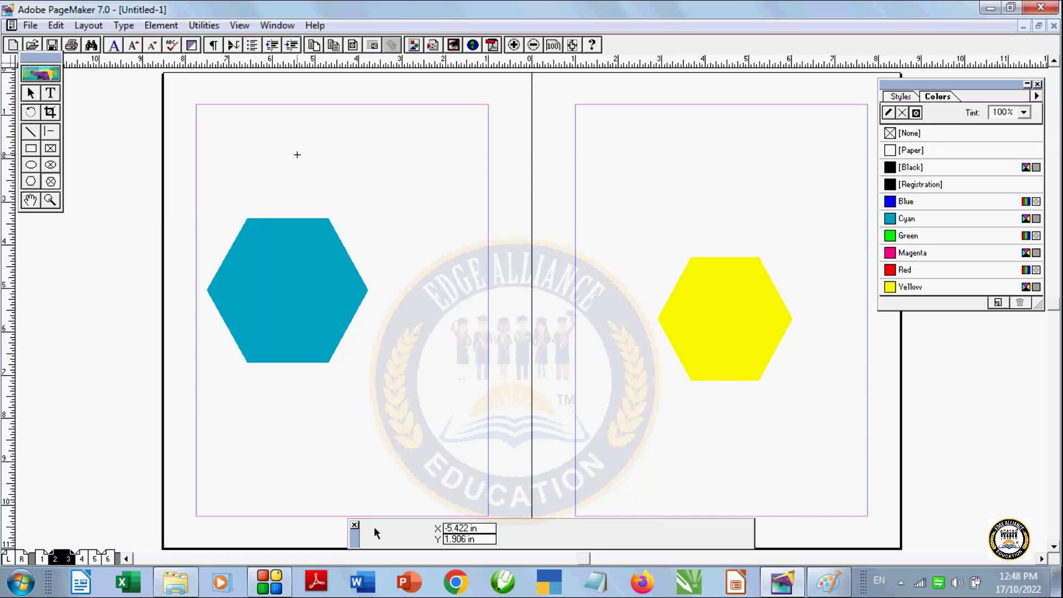
Remove pages 2 through 6 and all their contents, keeping only page 1.
click(88, 25)
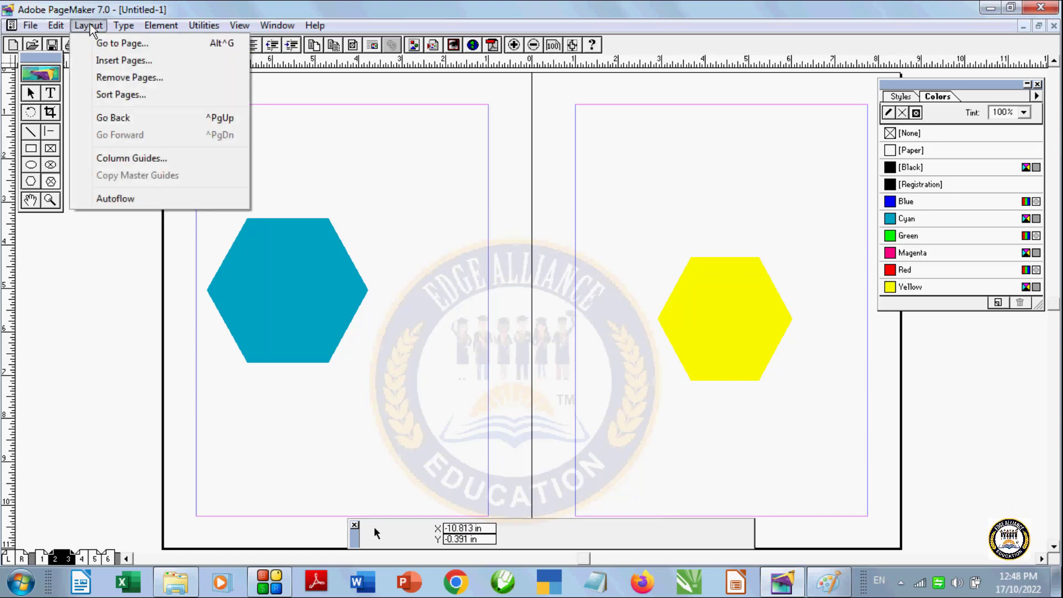
click(122, 78)
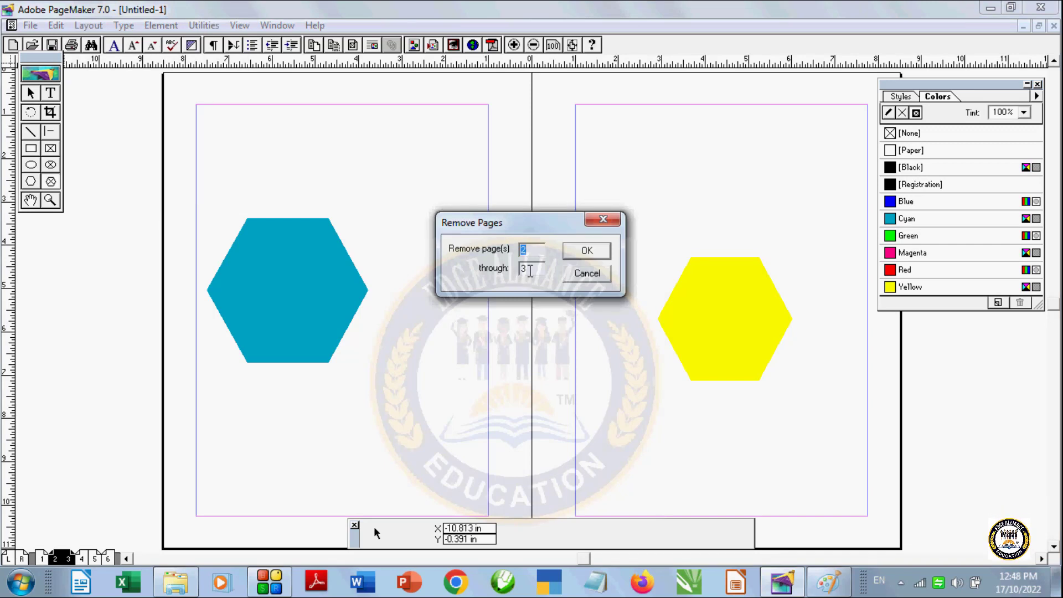
click(529, 271)
click(587, 251)
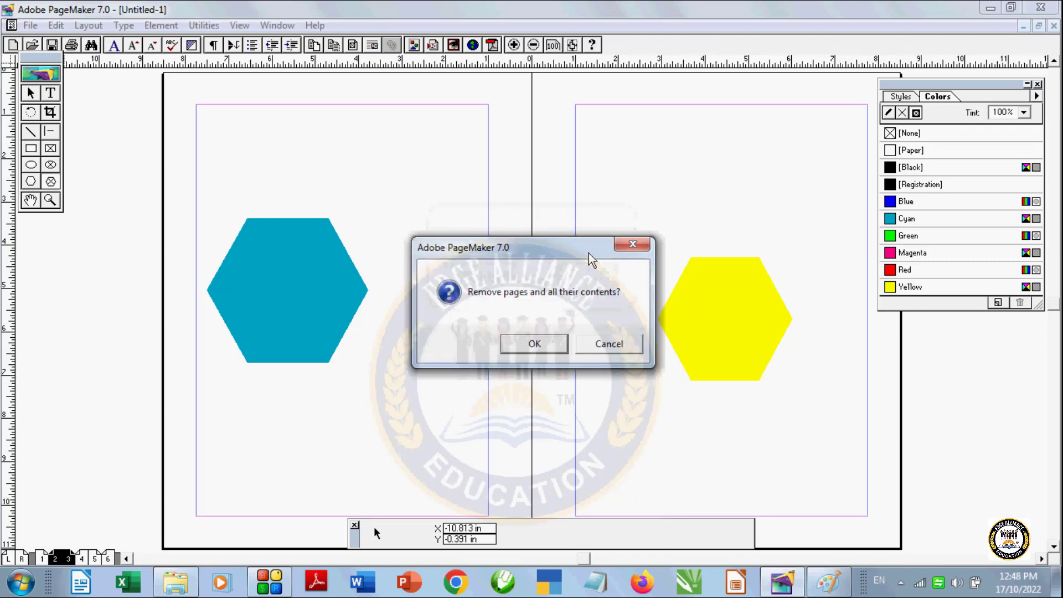
click(537, 345)
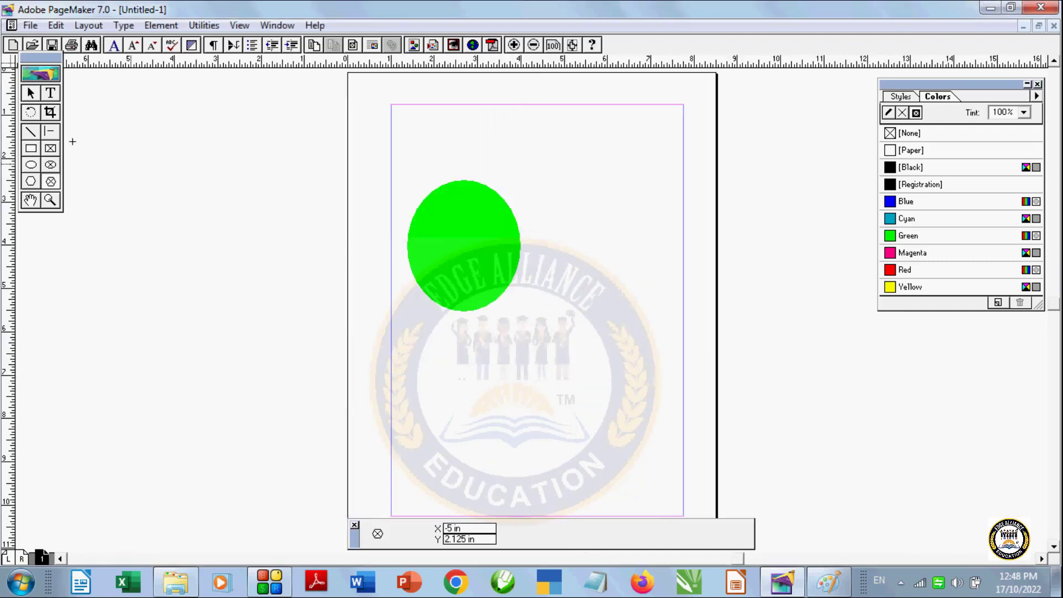
Delete the green ellipse from page 1.
click(31, 93)
click(471, 267)
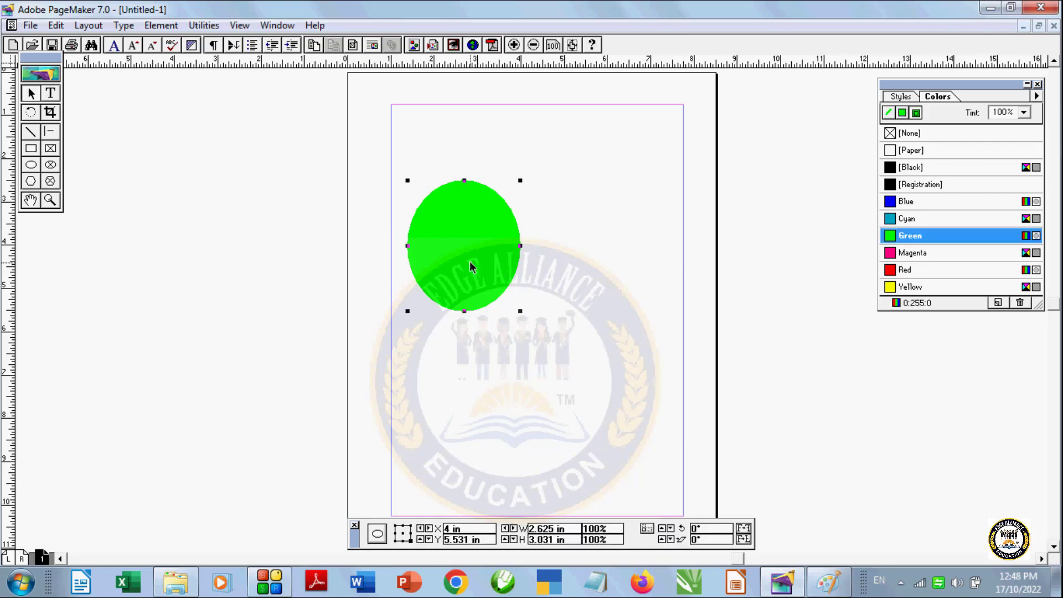
key(Delete)
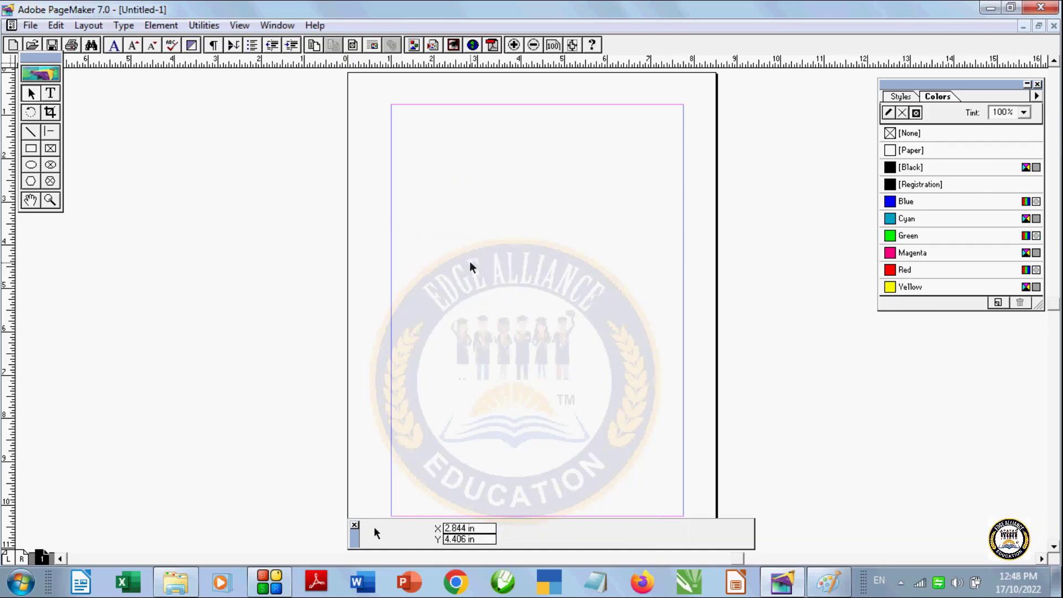
Set the page's column guides to 5 columns with 0.175 inches of space between them.
click(87, 27)
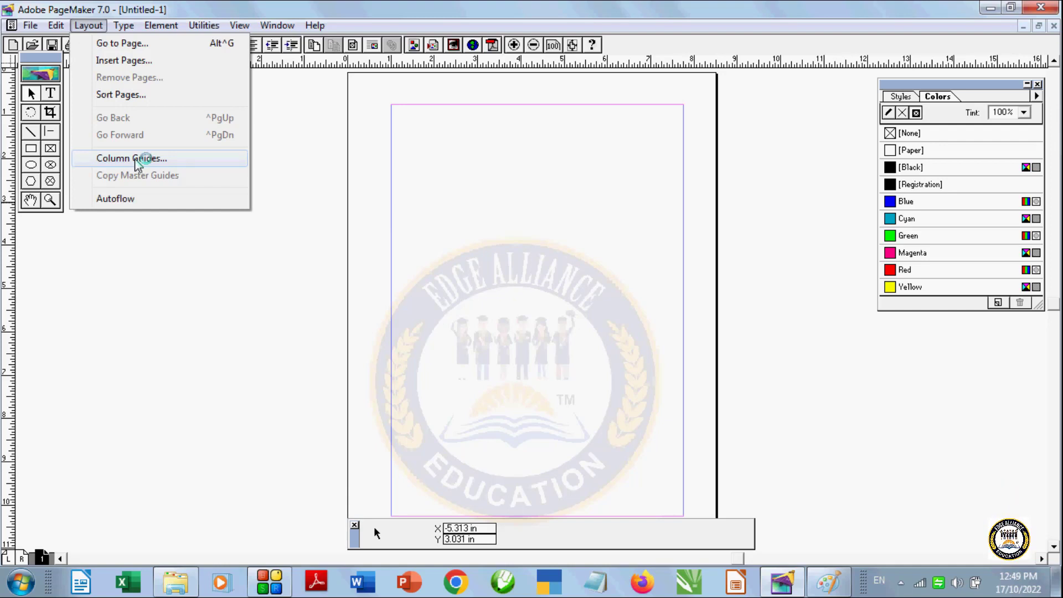
click(137, 159)
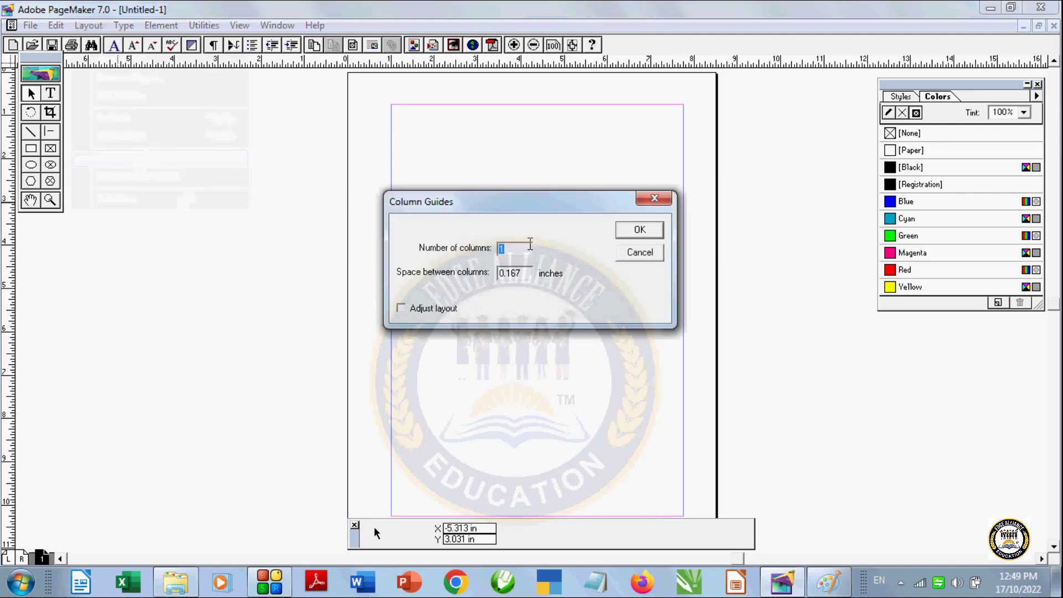
click(508, 247)
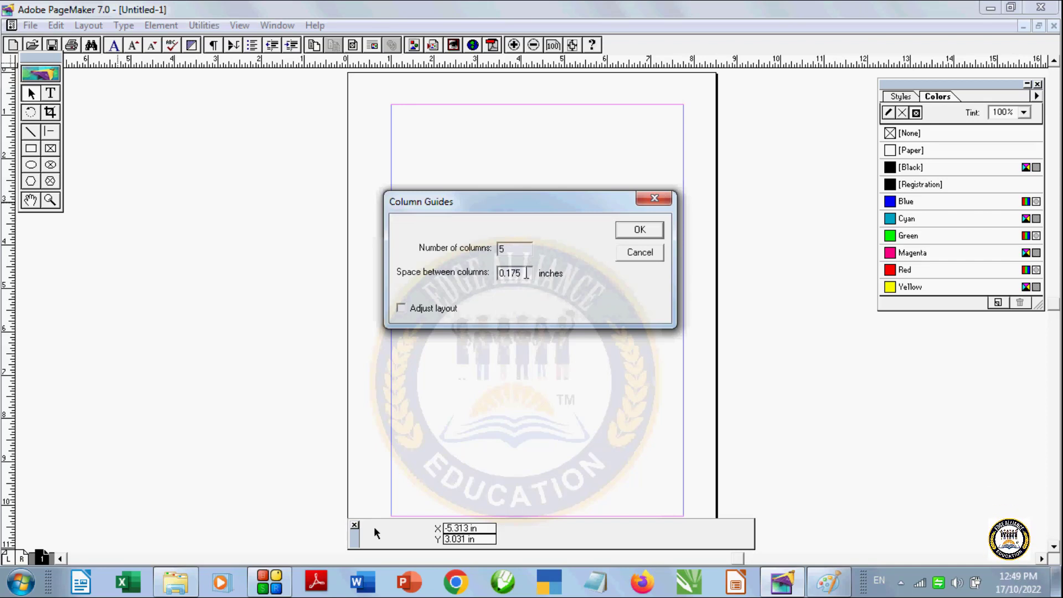
click(630, 231)
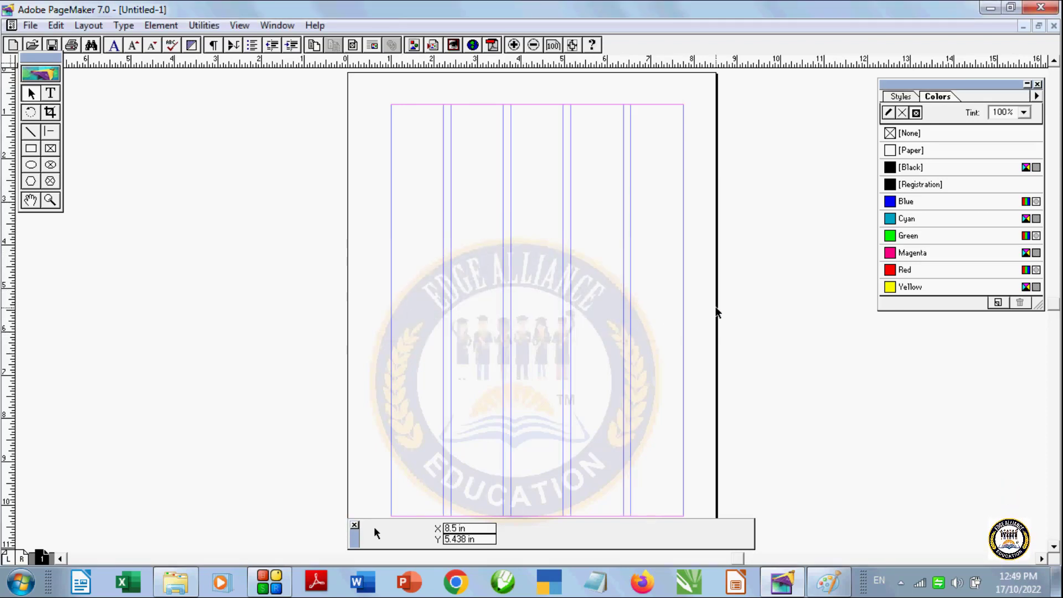
Place the text "hindi" at 27 pt in the first column and "new" in the second column at the same height.
click(52, 94)
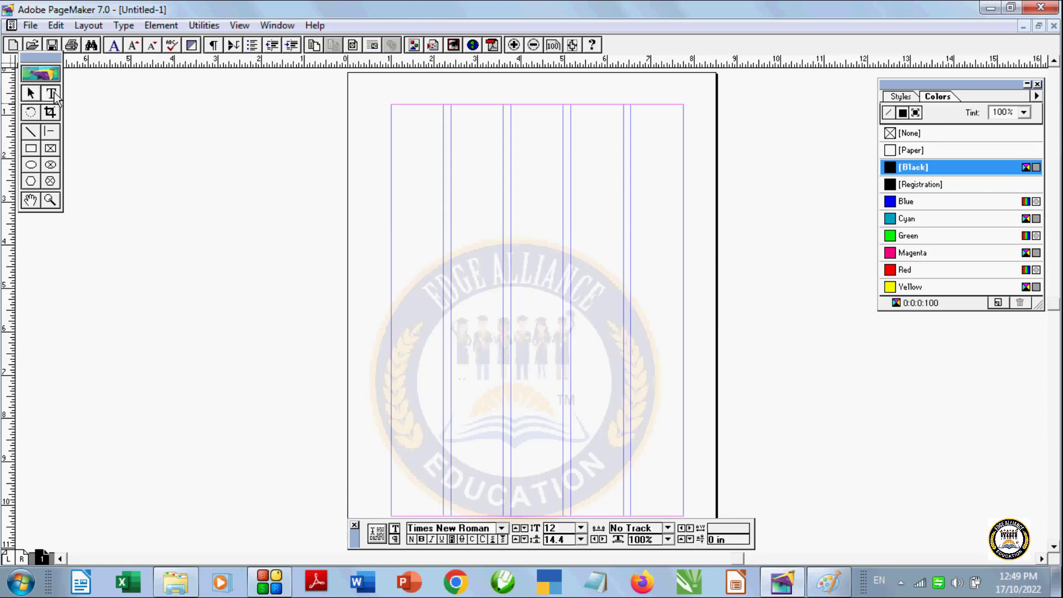
click(394, 161)
text(Aaa)
drag(420, 164, 363, 162)
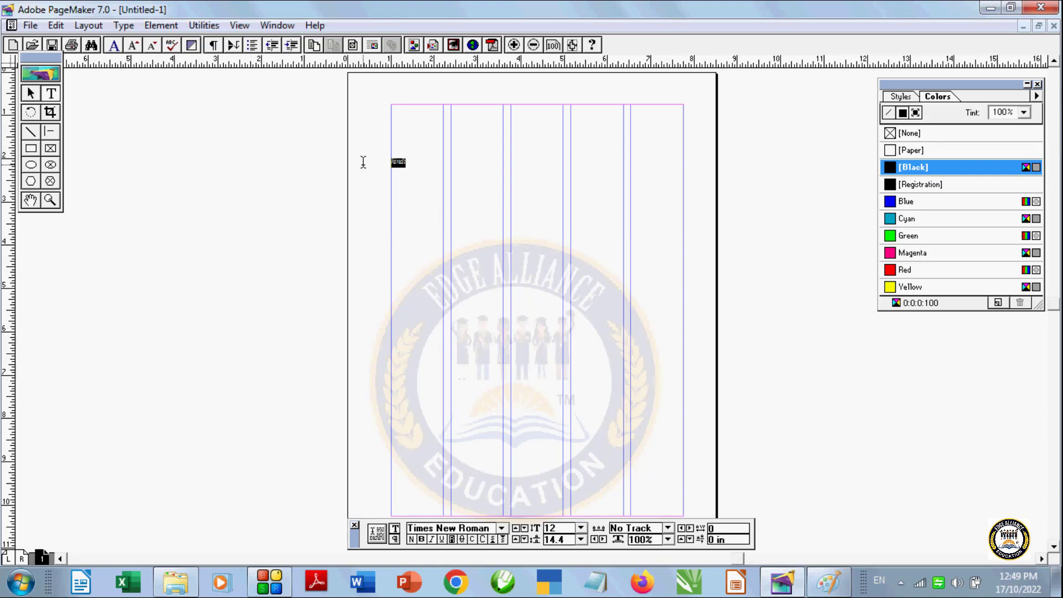
key(ctrl+alt+shift+period)
key(ctrl+alt+shift+period)
key(ctrl+alt+shift+period)
key(ctrl+alt+shift+period)
key(ctrl+alt+shift+period)
key(ctrl+alt+shift+period)
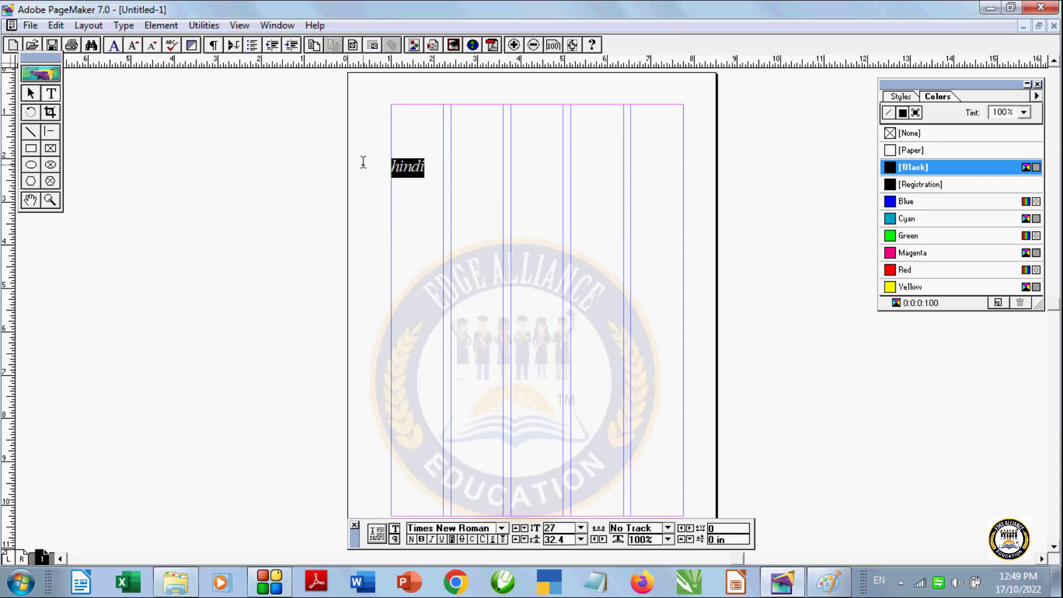
click(488, 165)
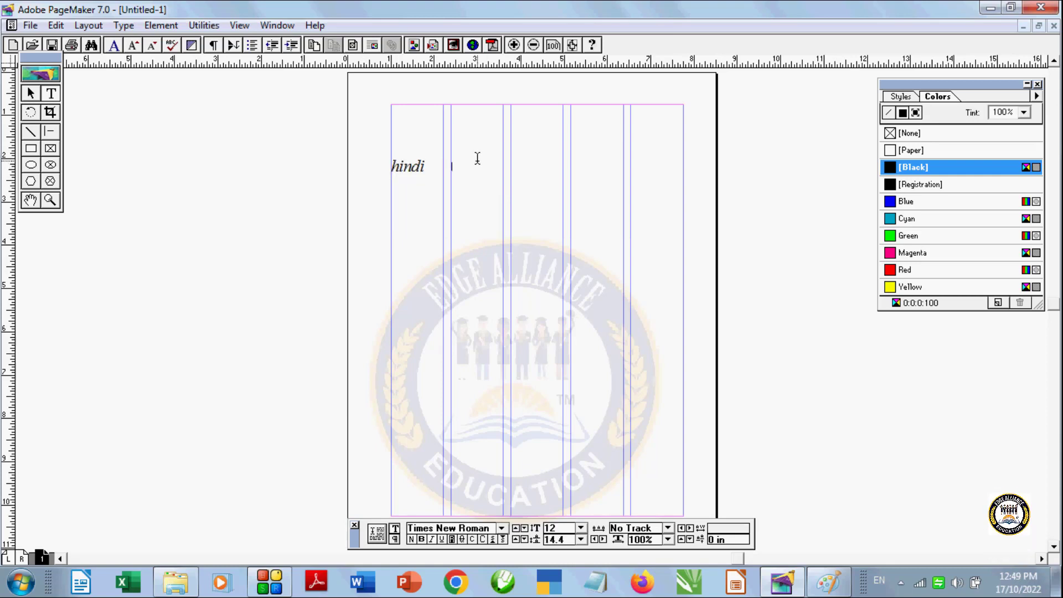
text(new)
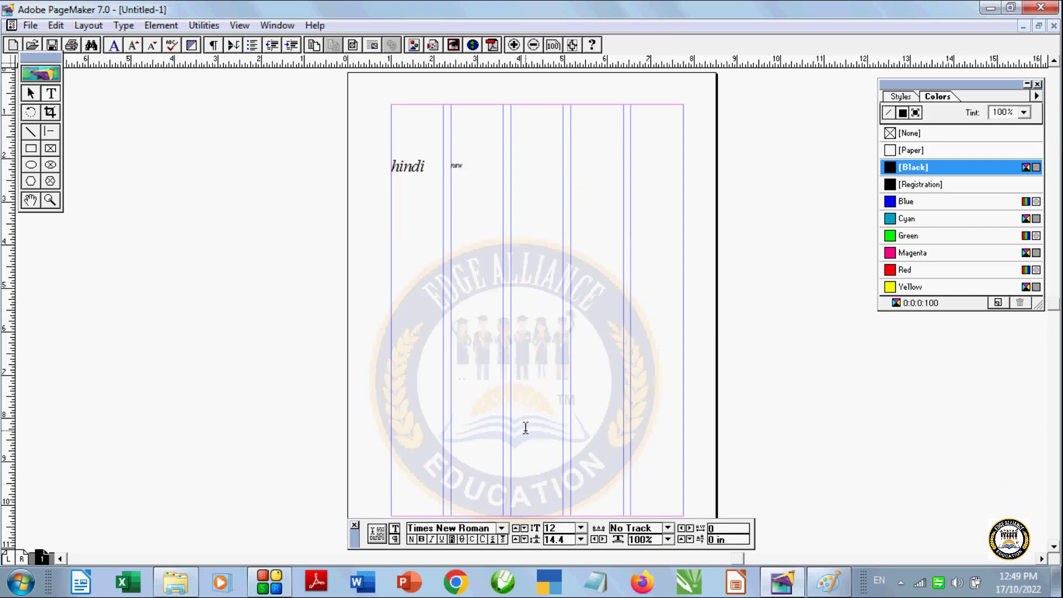
Replace the five-column guides on page 1 with the master page's guides using Copy Master Guides.
click(88, 26)
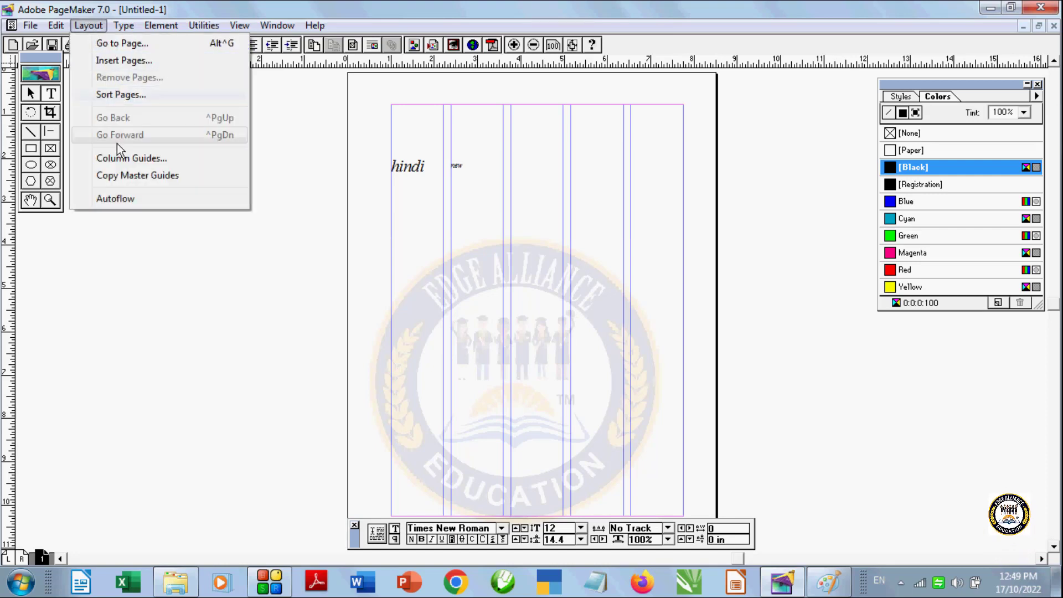
click(127, 176)
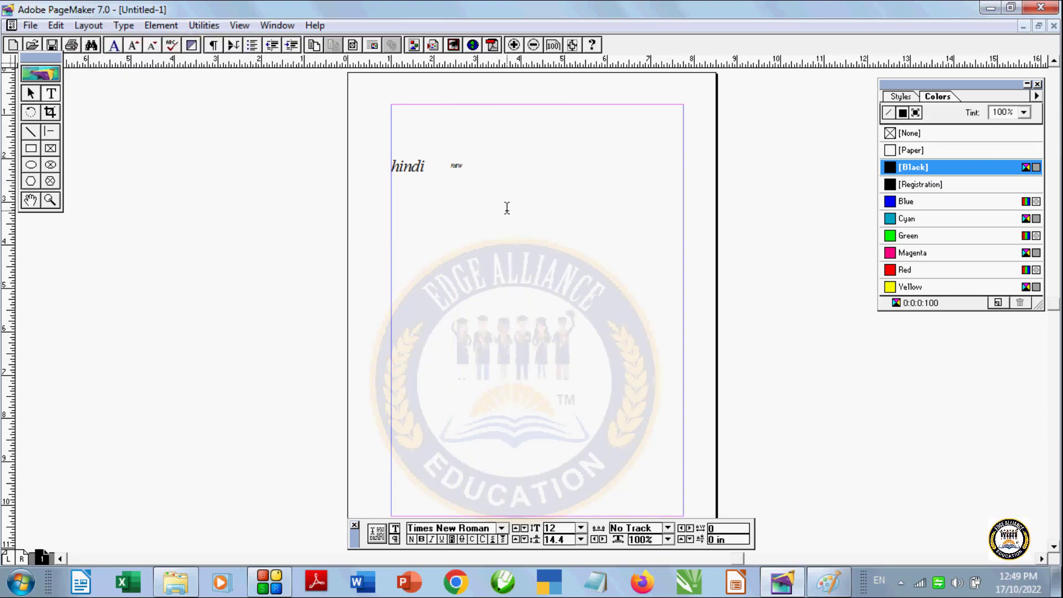
click(101, 27)
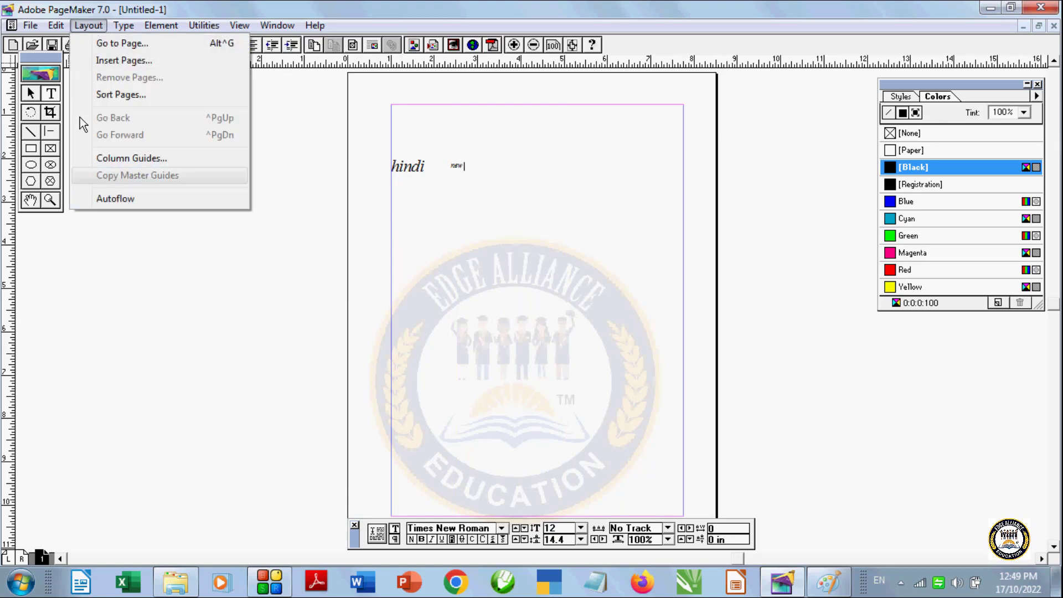
mouse_move(56, 25)
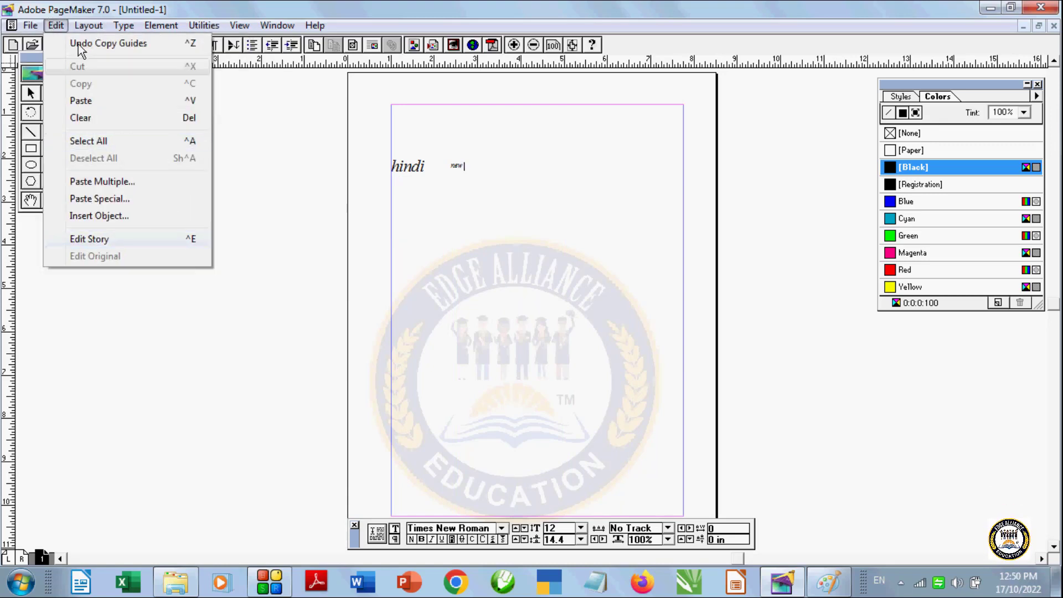
mouse_move(89, 26)
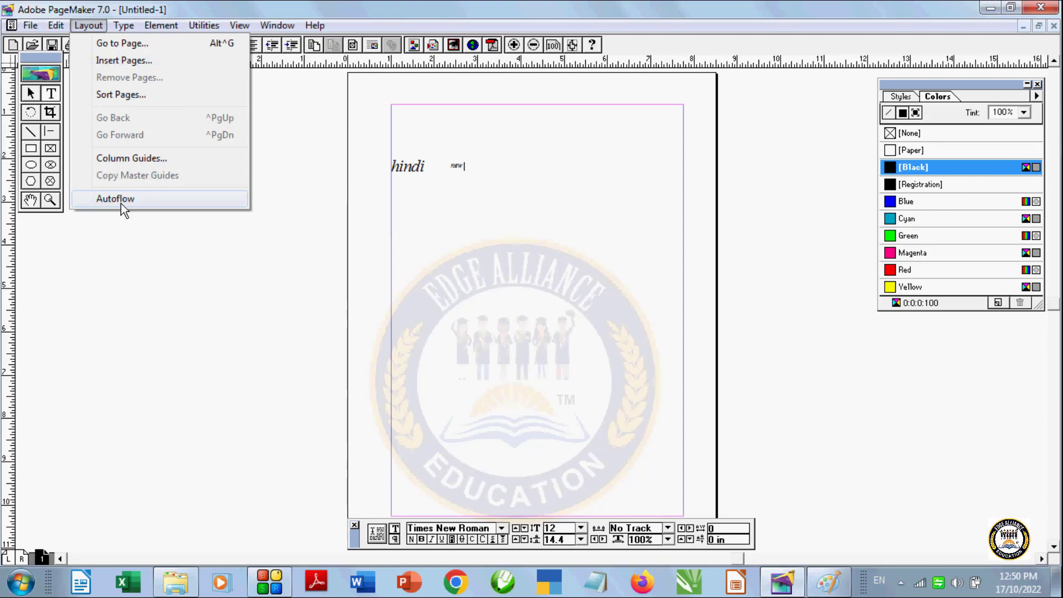
click(283, 328)
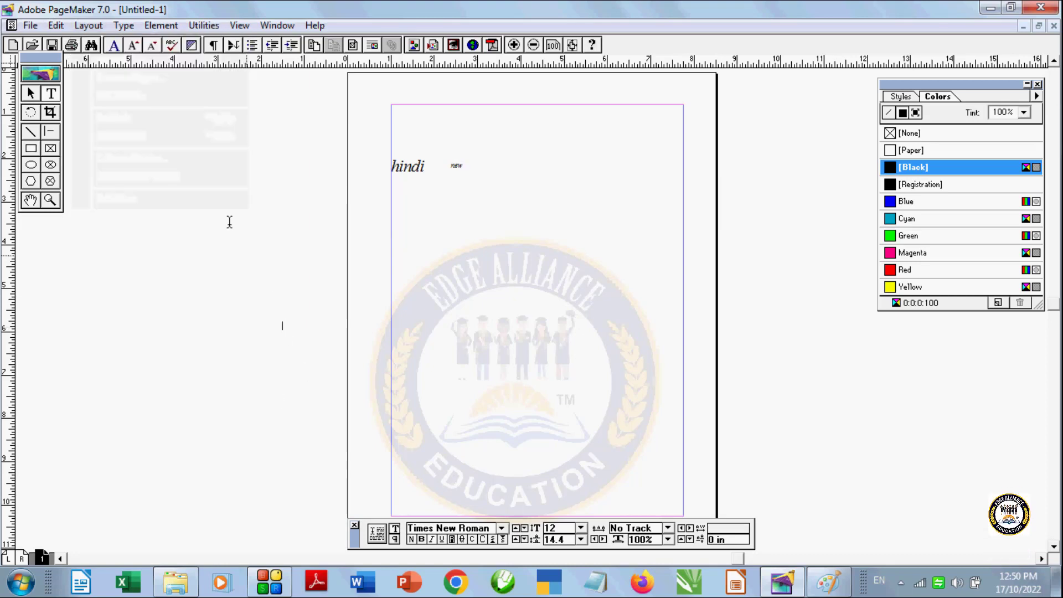